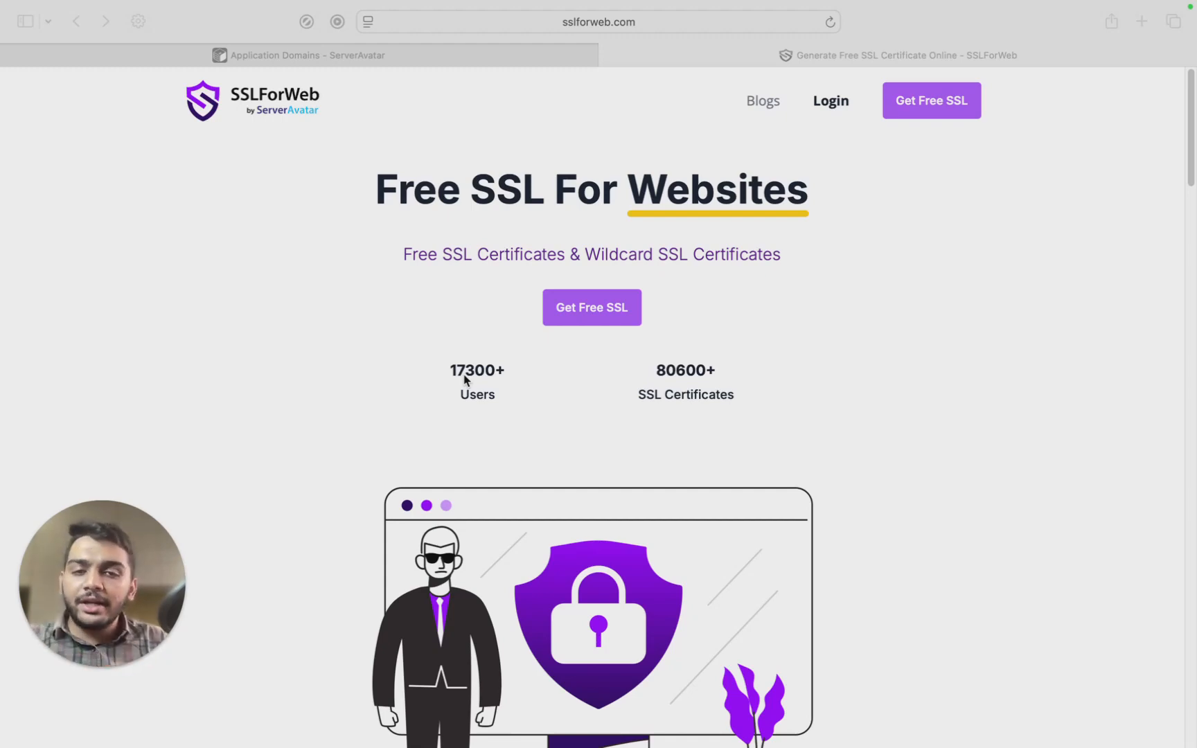
# Go from SSLForWeb's Get Free SSL sign-up form to the Login page and sign in with saved credentials.
pyautogui.click(929, 106)
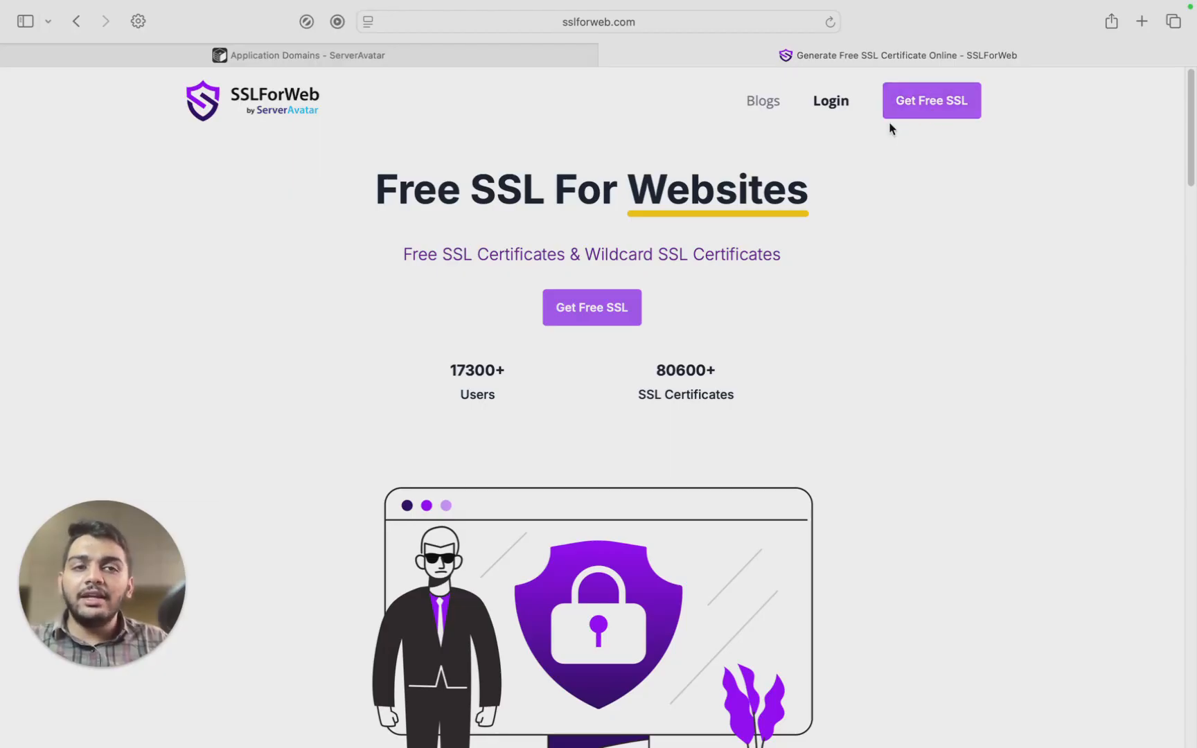
pyautogui.click(912, 109)
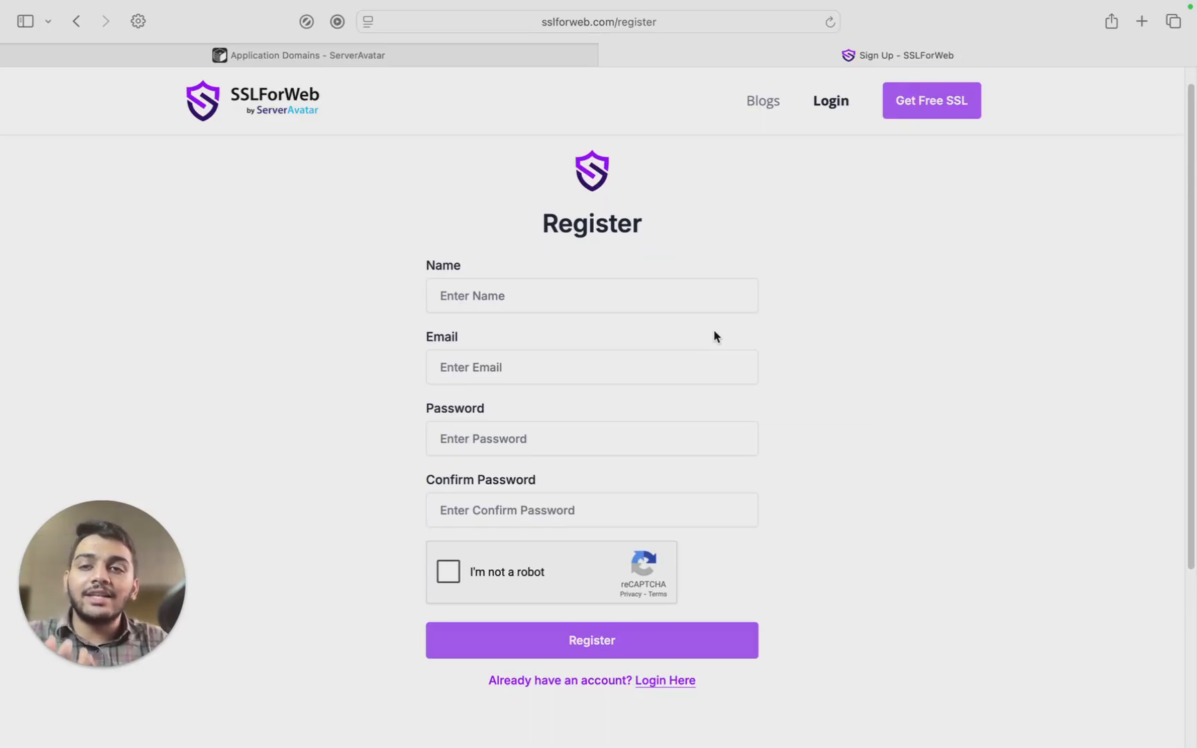
pyautogui.scroll(-1, 714, 336)
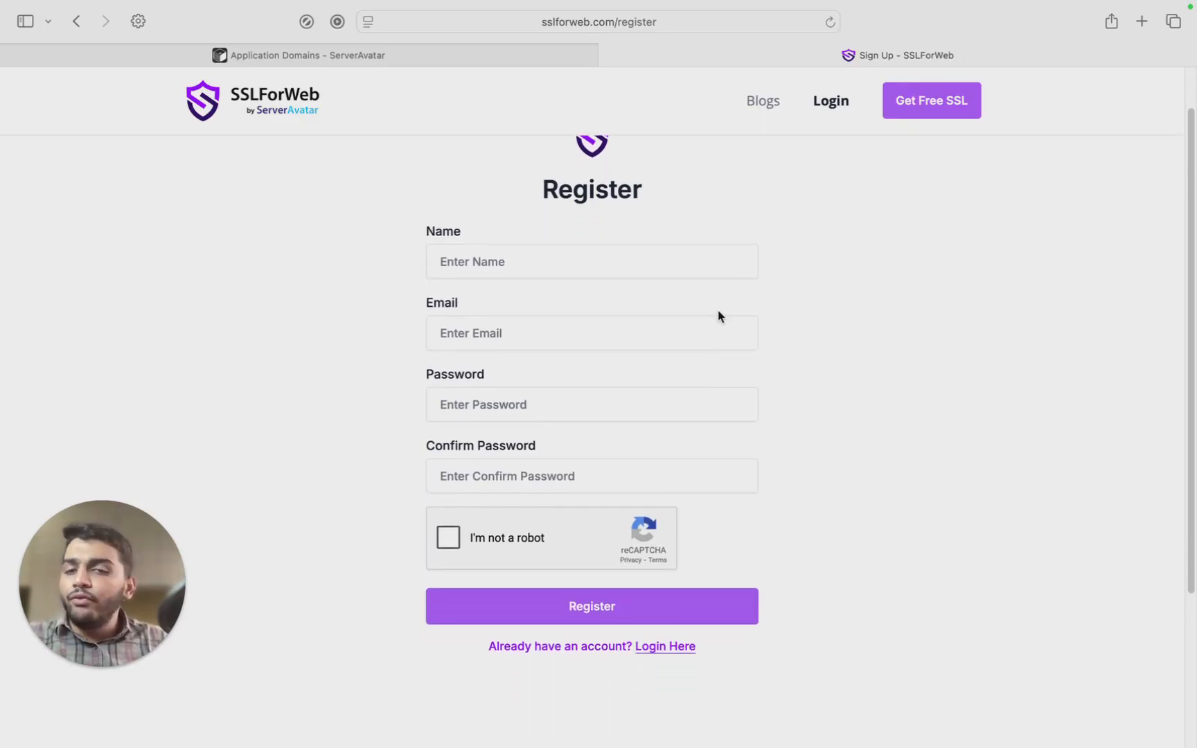
pyautogui.scroll(-1, 717, 312)
pyautogui.click(817, 109)
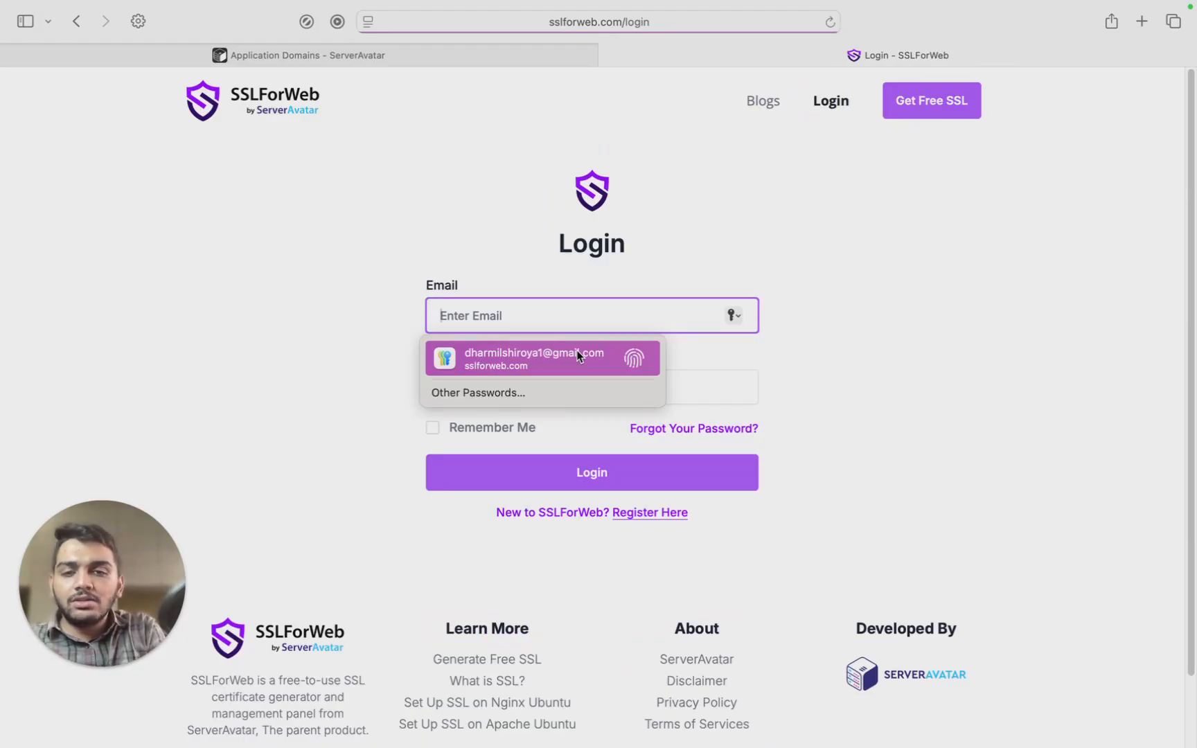
pyautogui.click(576, 354)
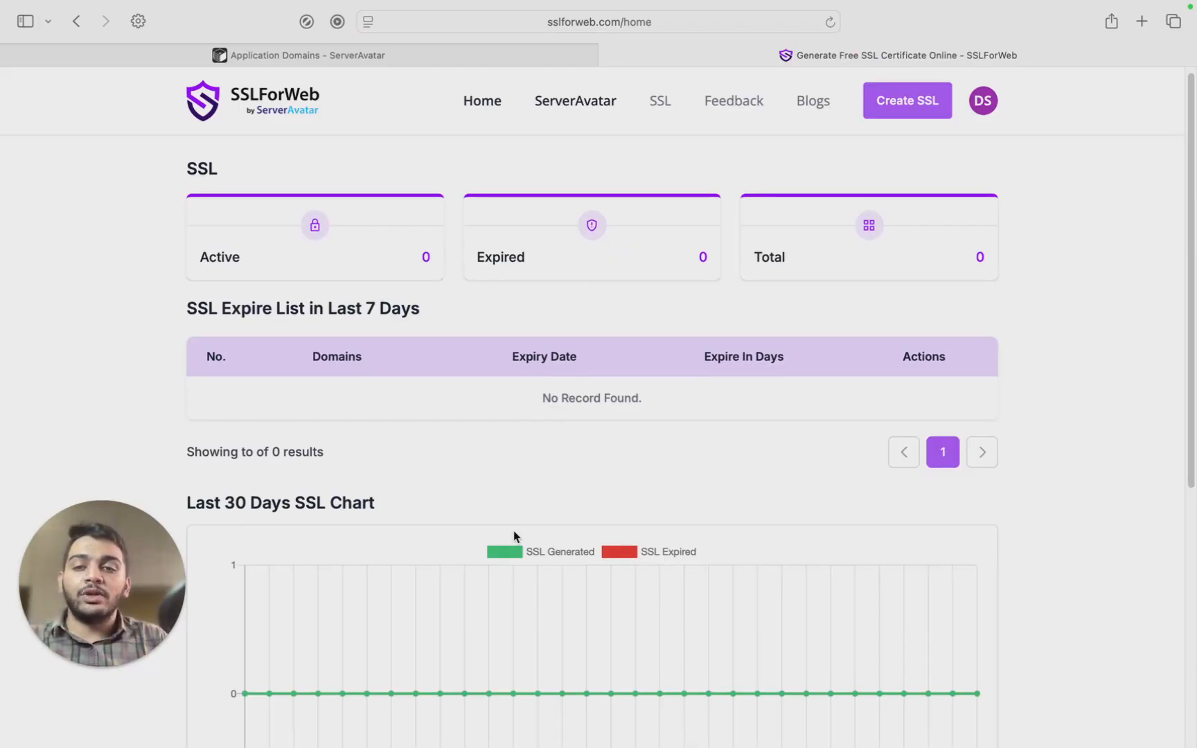
pyautogui.scroll(-1, 513, 535)
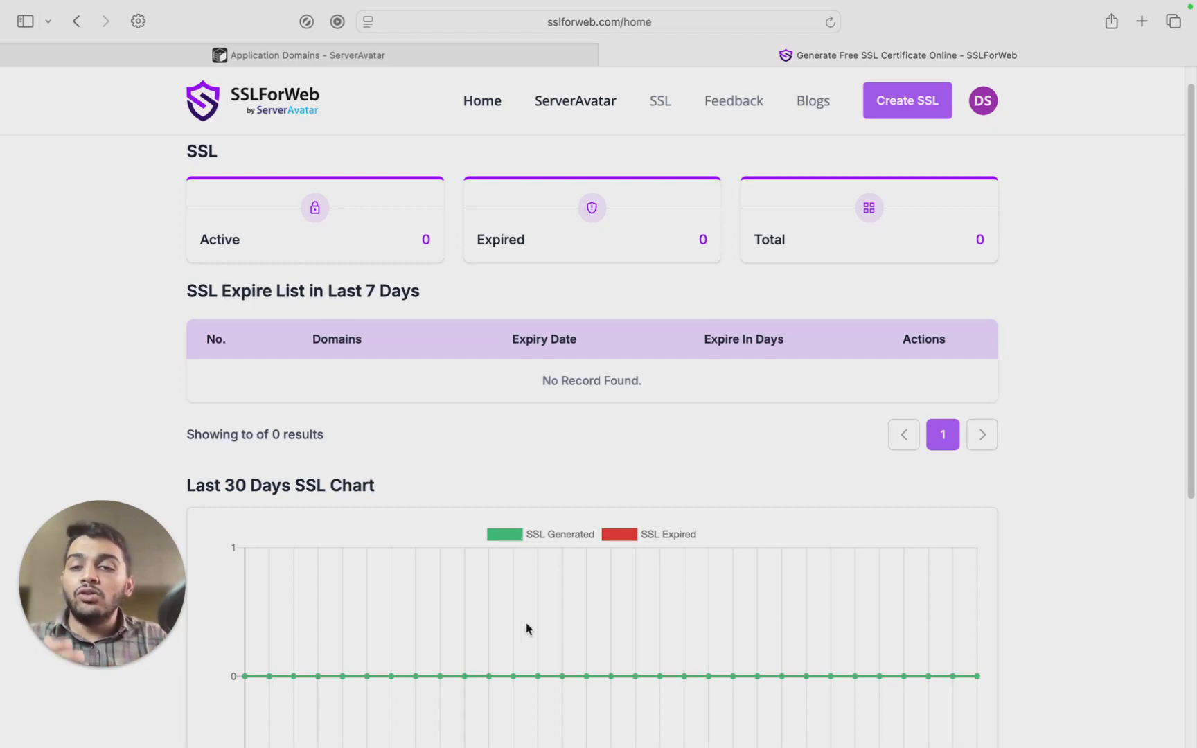
pyautogui.scroll(-2, 540, 580)
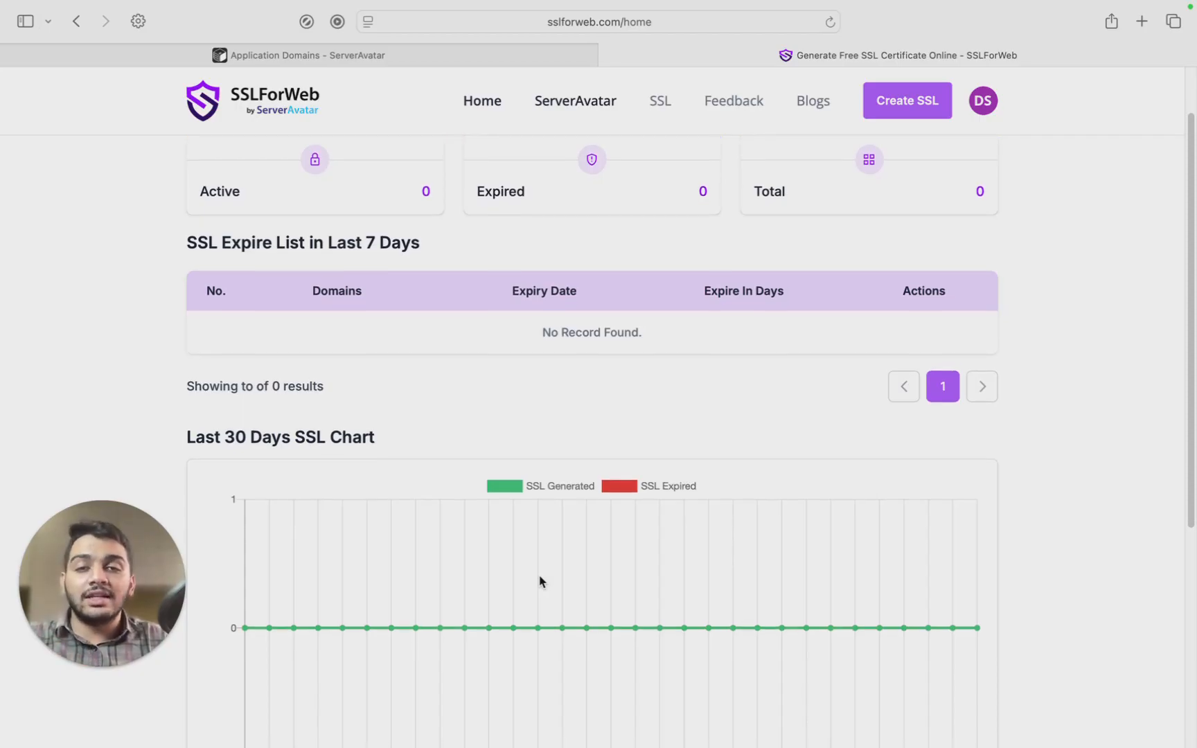
pyautogui.scroll(-1, 541, 580)
pyautogui.scroll(-1, 541, 581)
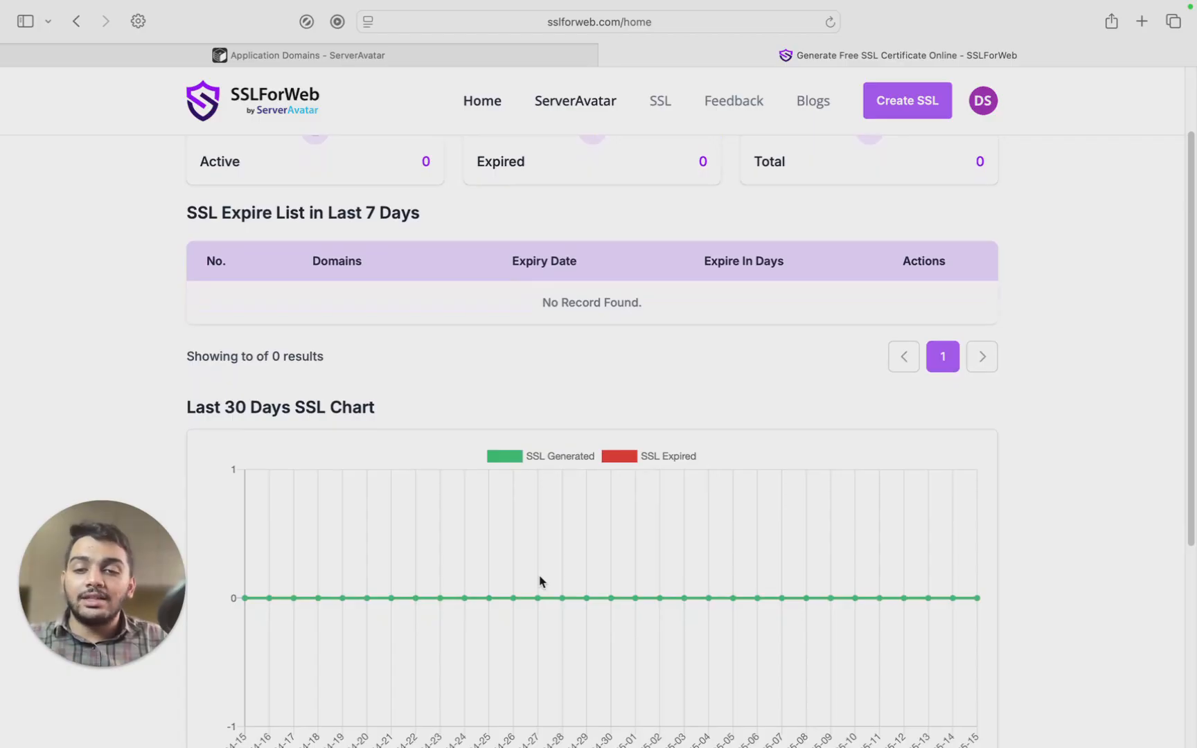
pyautogui.scroll(-4, 541, 580)
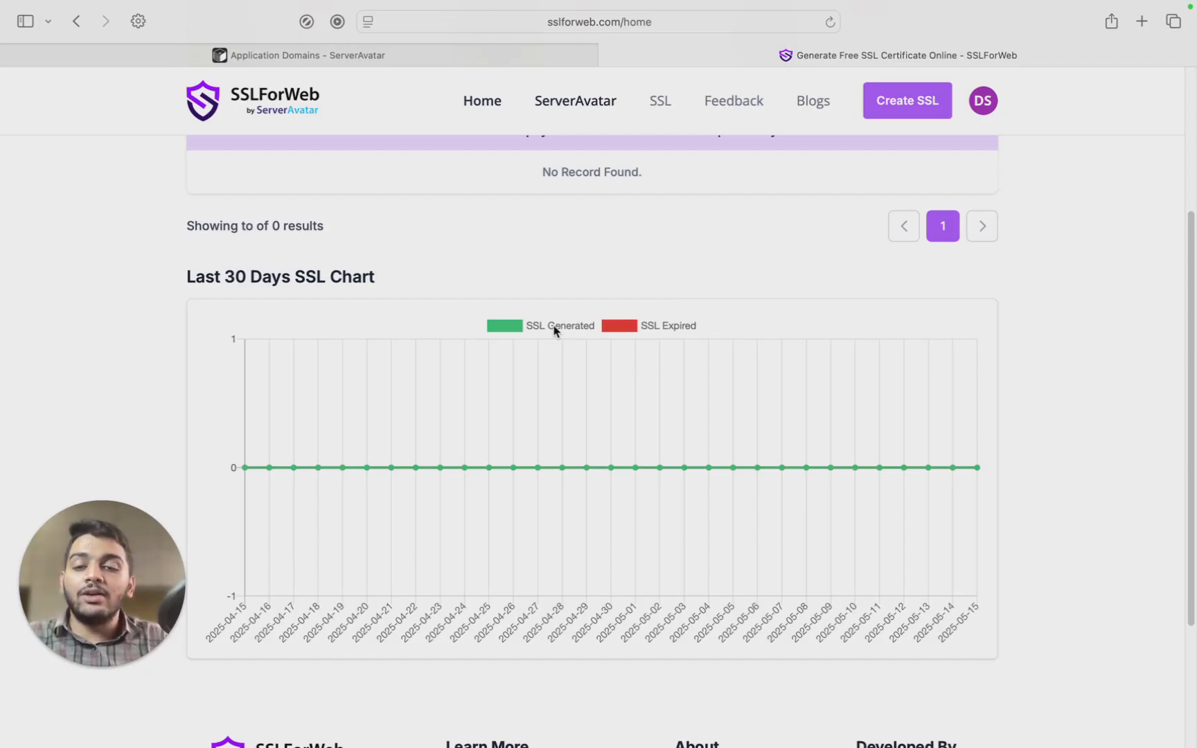
pyautogui.scroll(5, 574, 463)
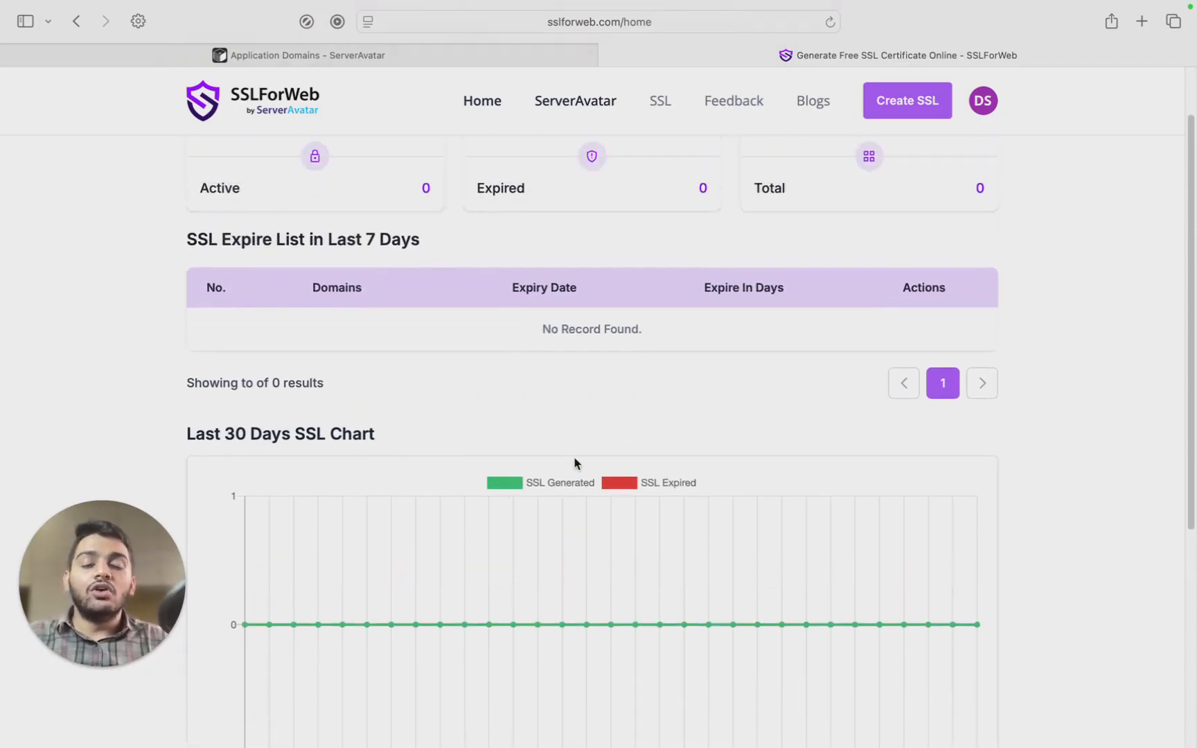
pyautogui.scroll(2, 574, 462)
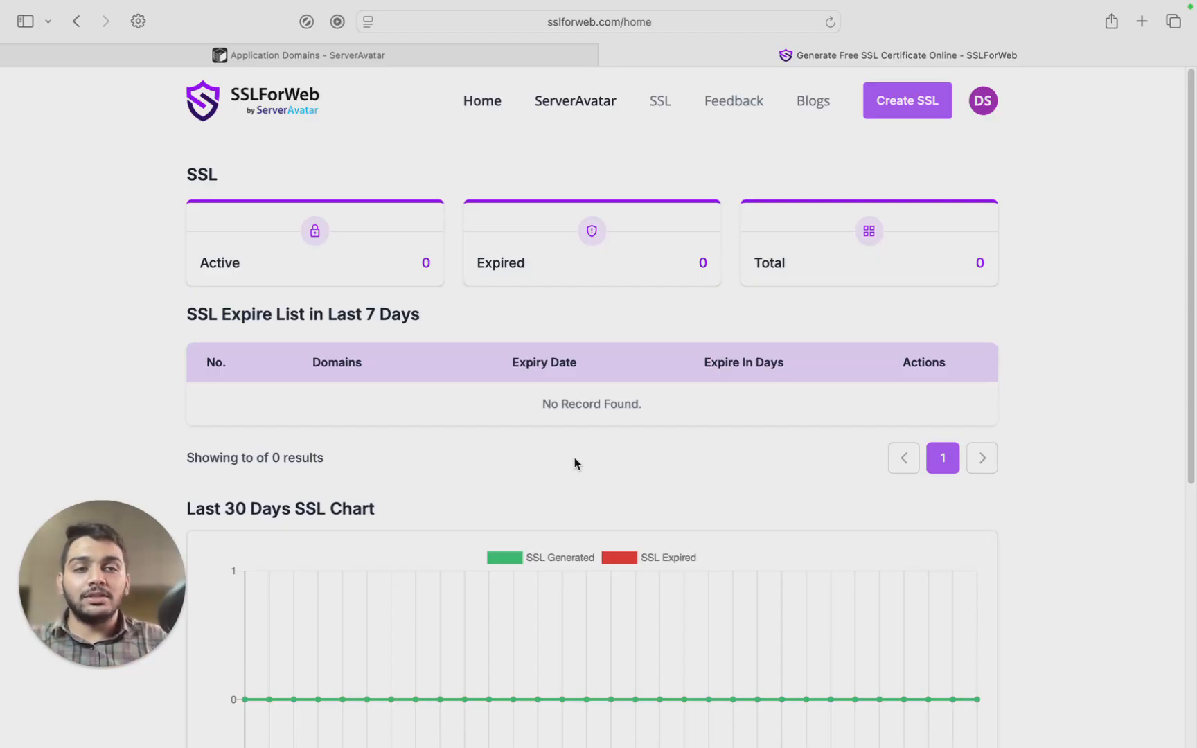
# Start a new SSL certificate and enter the domain *.cloubased.fun.
pyautogui.click(900, 113)
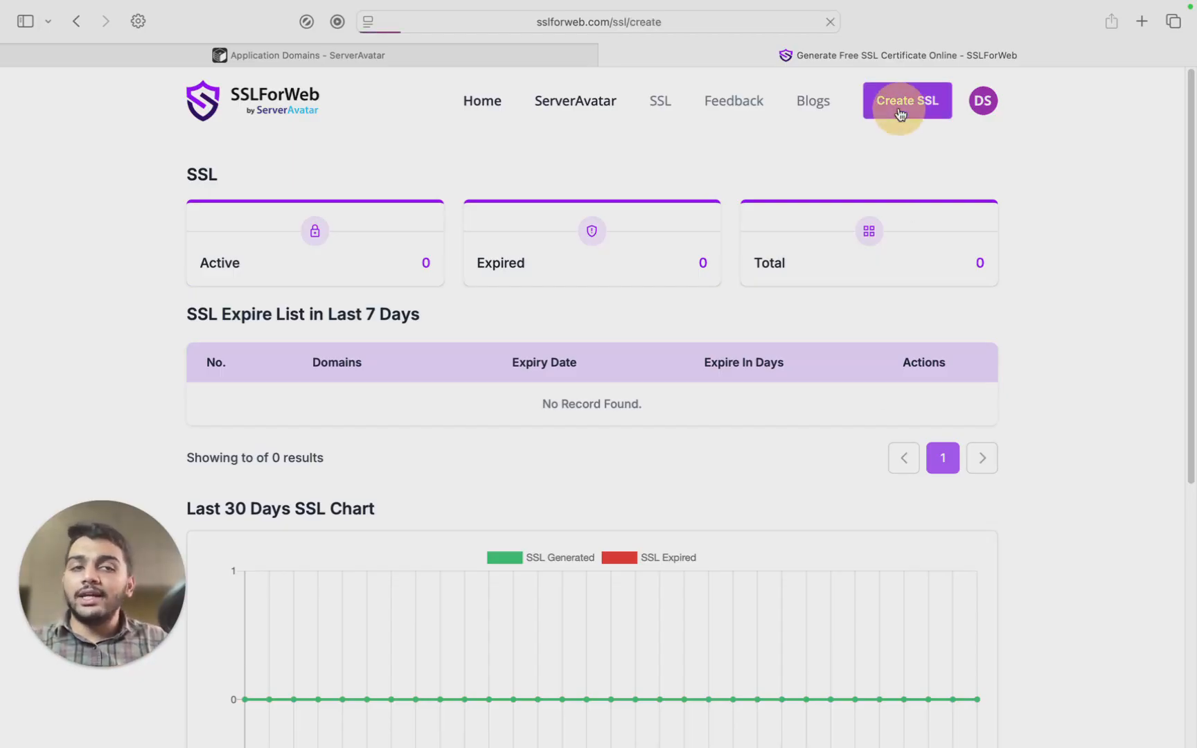
pyautogui.click(645, 283)
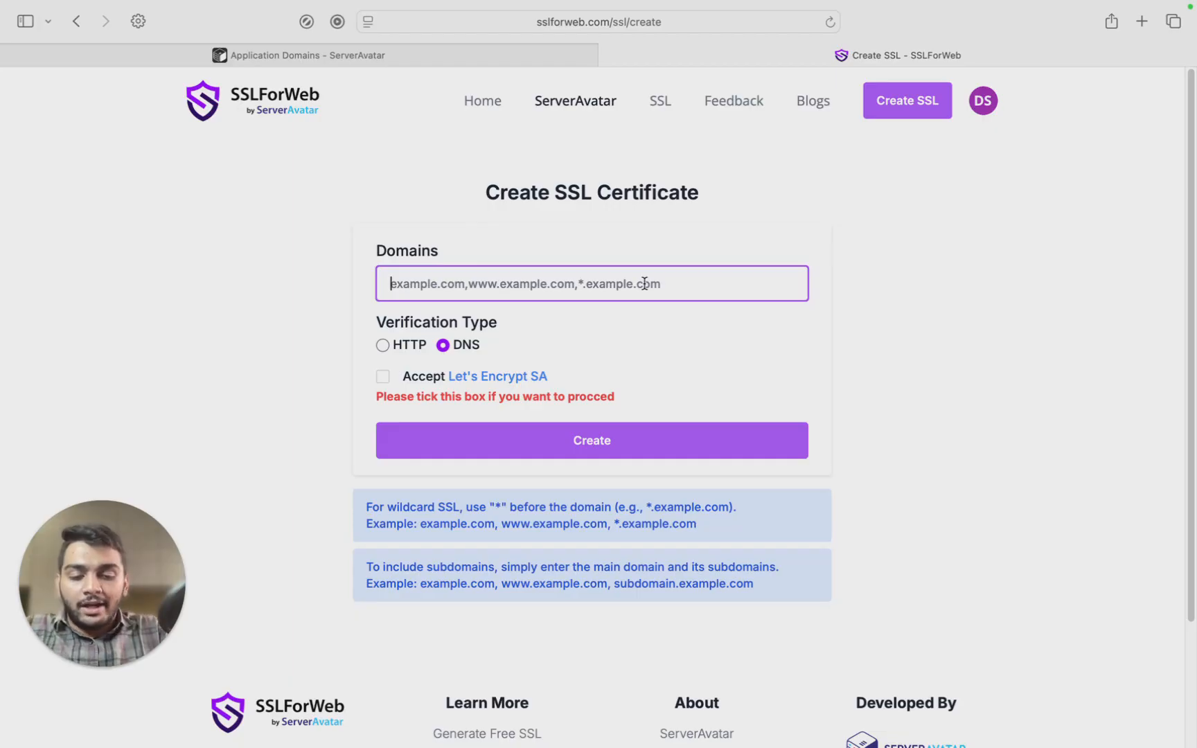
pyautogui.write('cloubased.fun')
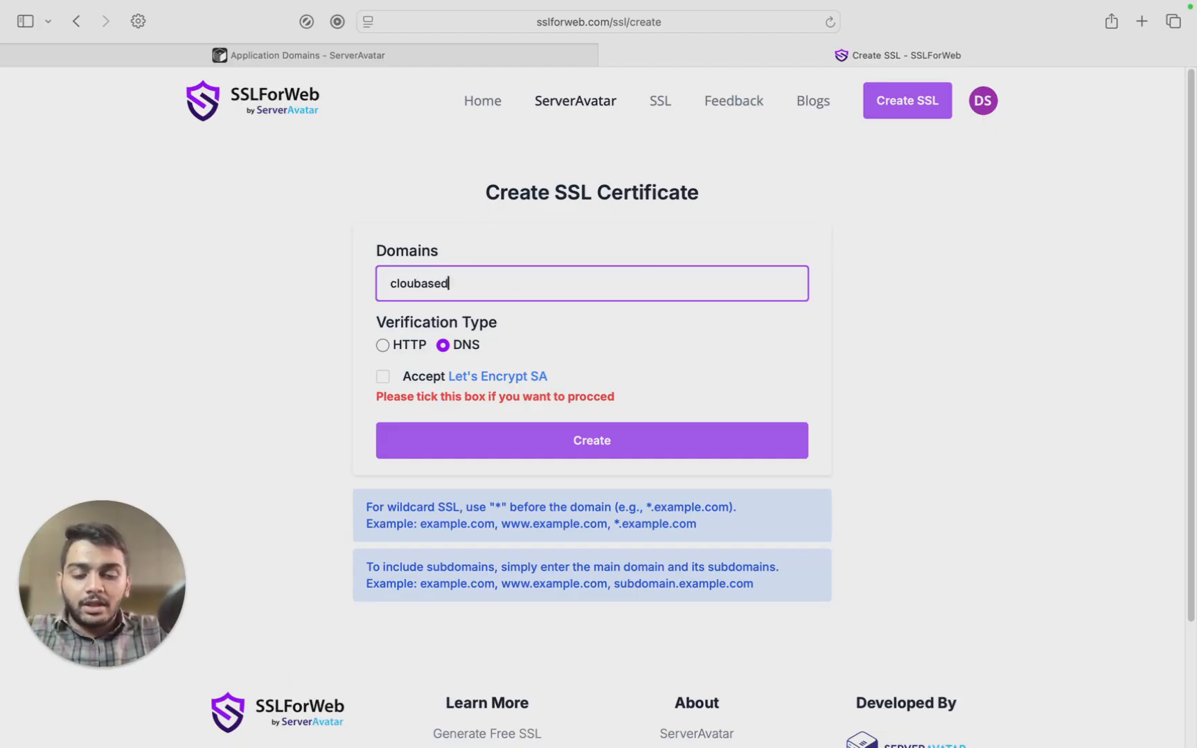
pyautogui.click(386, 284)
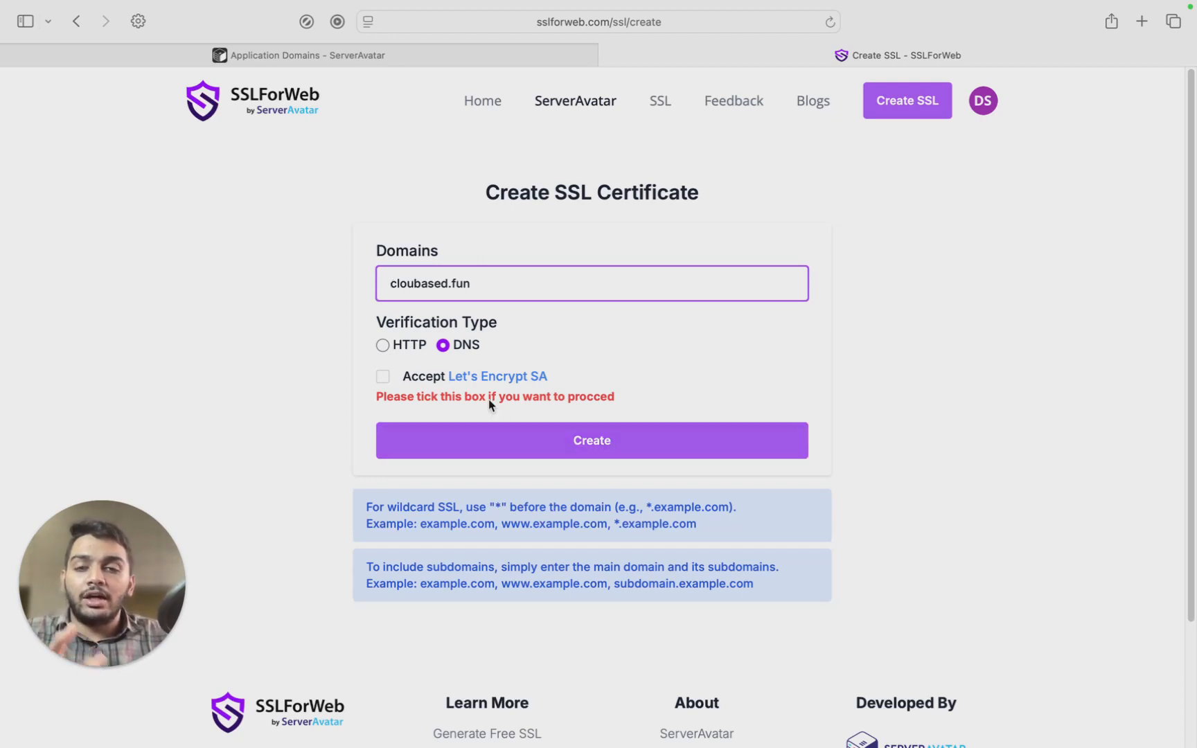
pyautogui.click(391, 285)
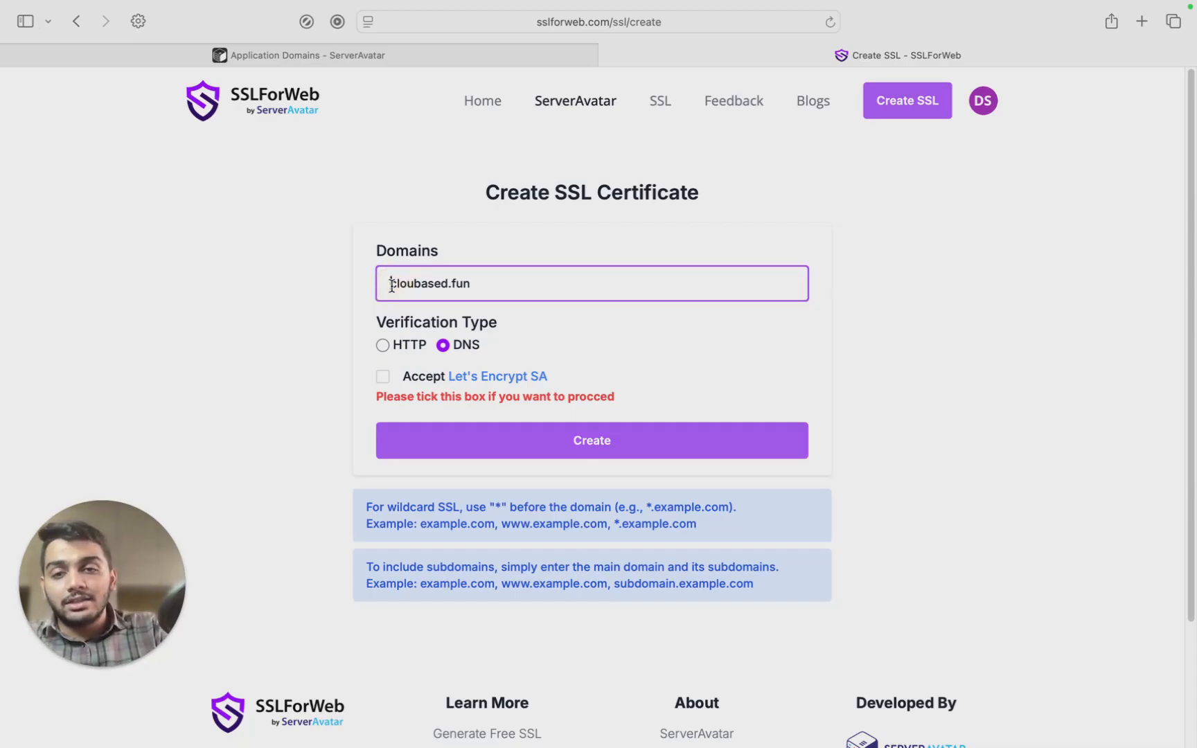
pyautogui.write('*.')
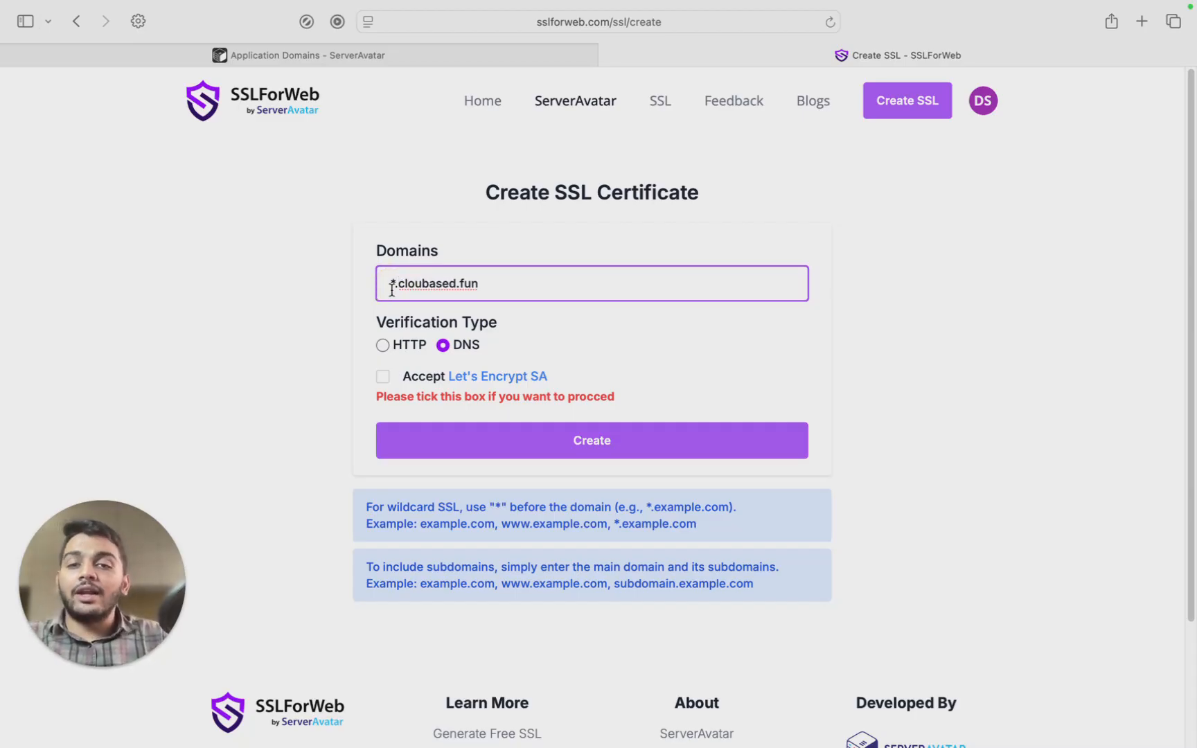
# Keep DNS verification, accept the Let's Encrypt subscriber agreement, and submit the request.
pyautogui.scroll(-3, 543, 339)
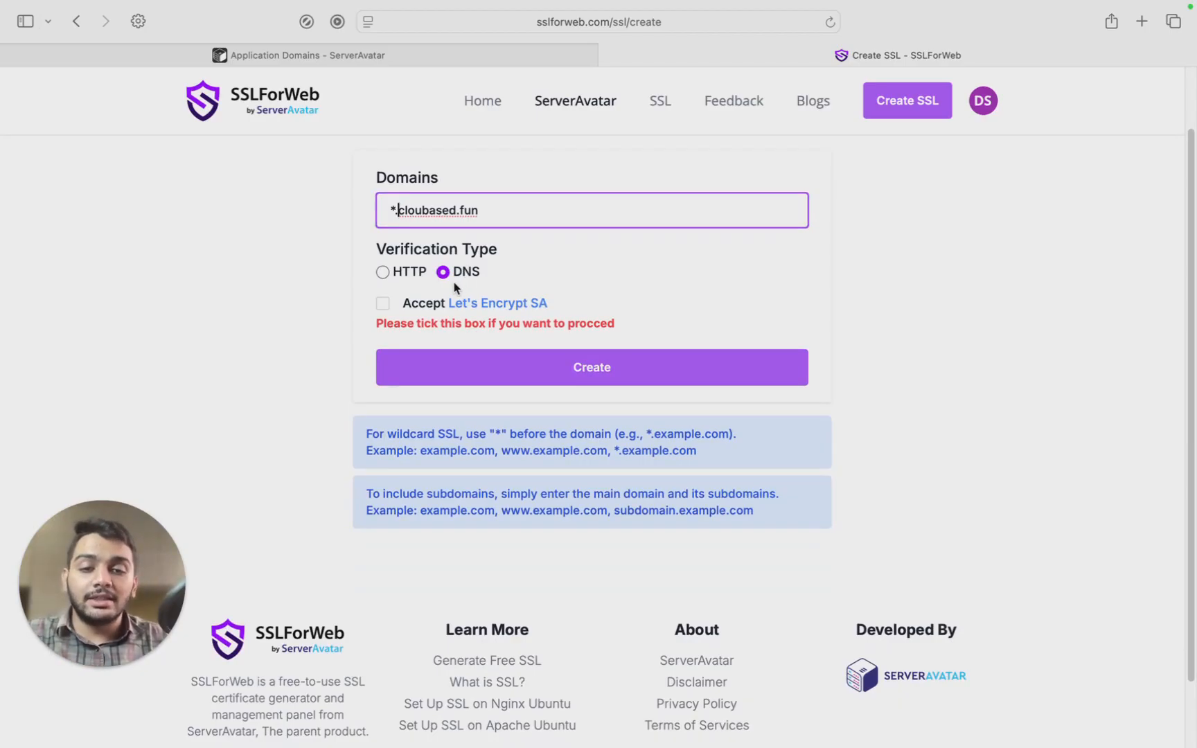
pyautogui.scroll(-1, 455, 287)
pyautogui.click(385, 255)
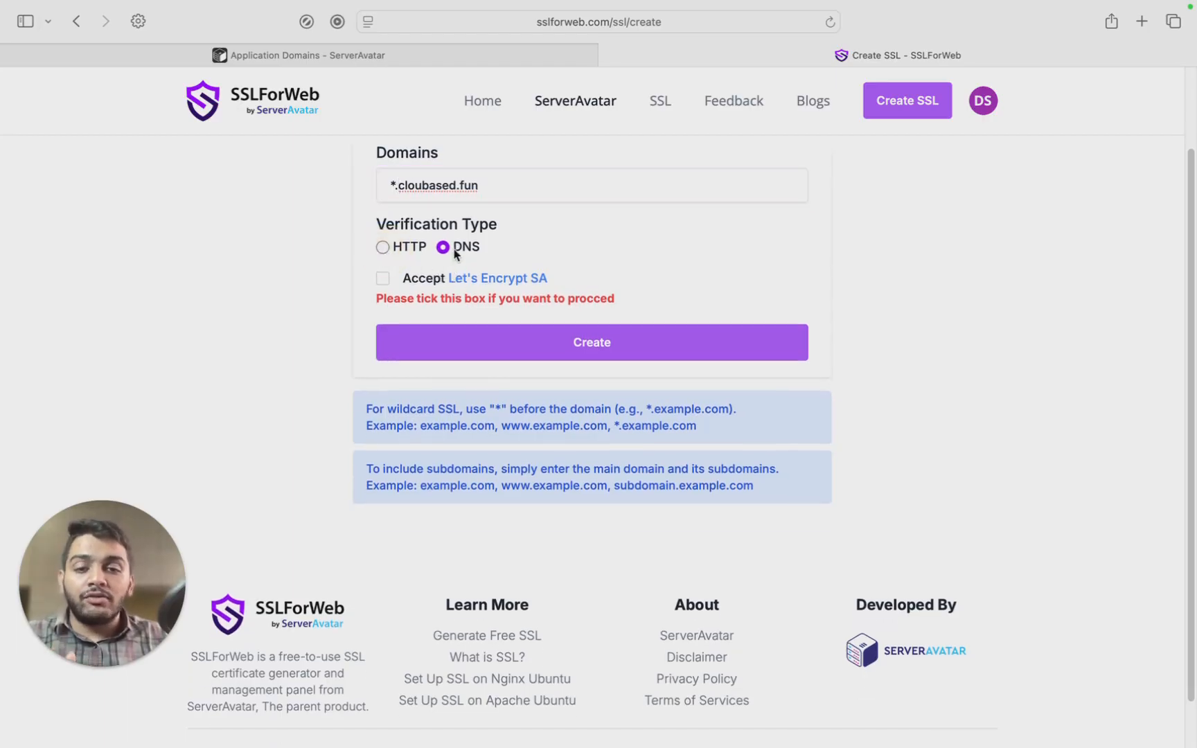
pyautogui.scroll(-1, 455, 253)
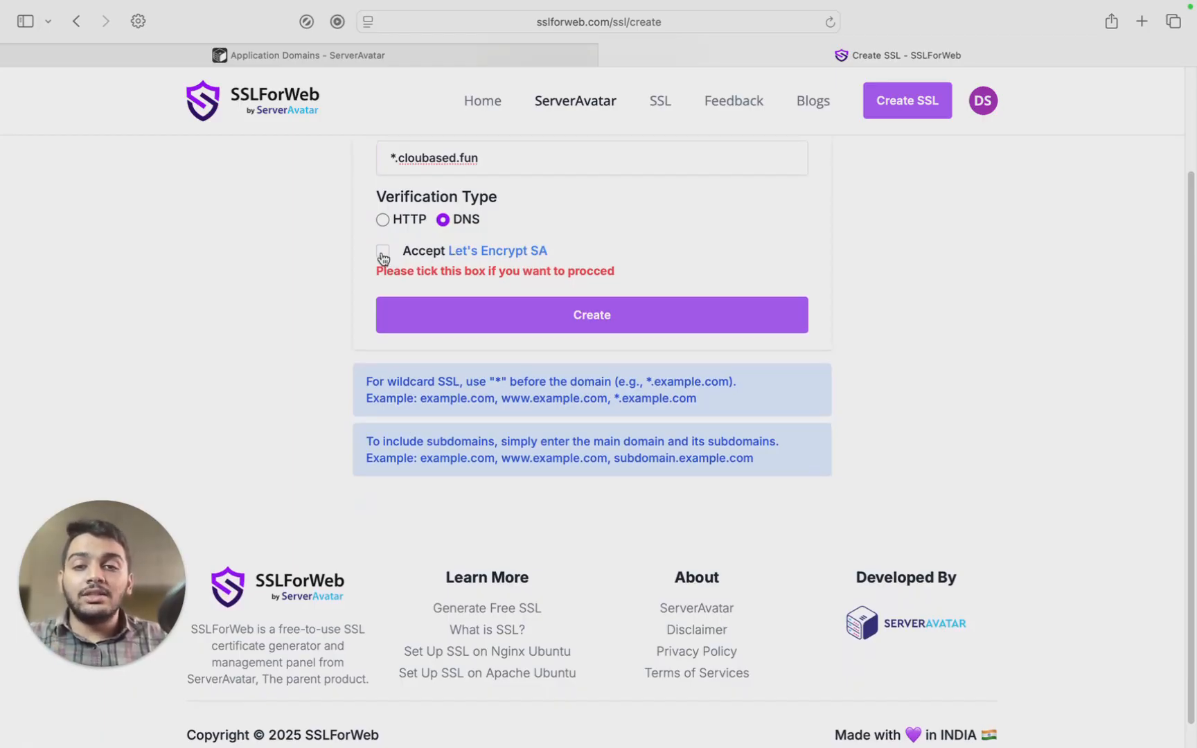
pyautogui.click(383, 253)
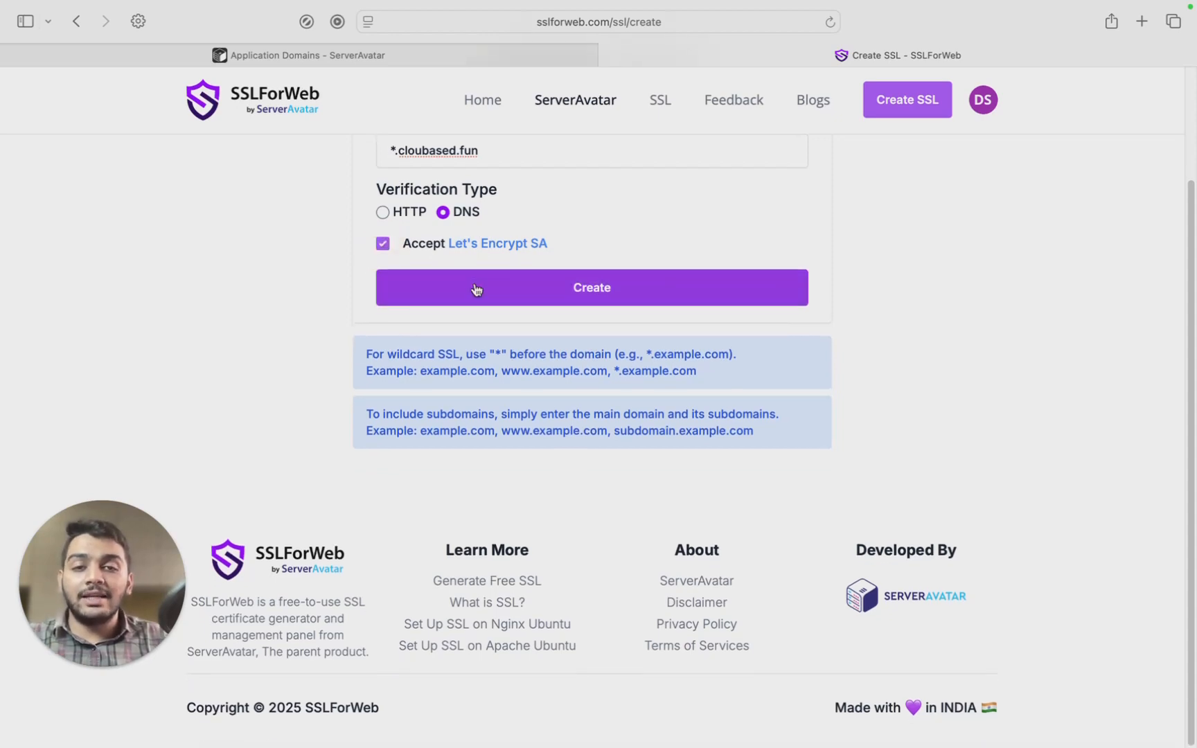
pyautogui.scroll(1, 480, 302)
pyautogui.click(483, 333)
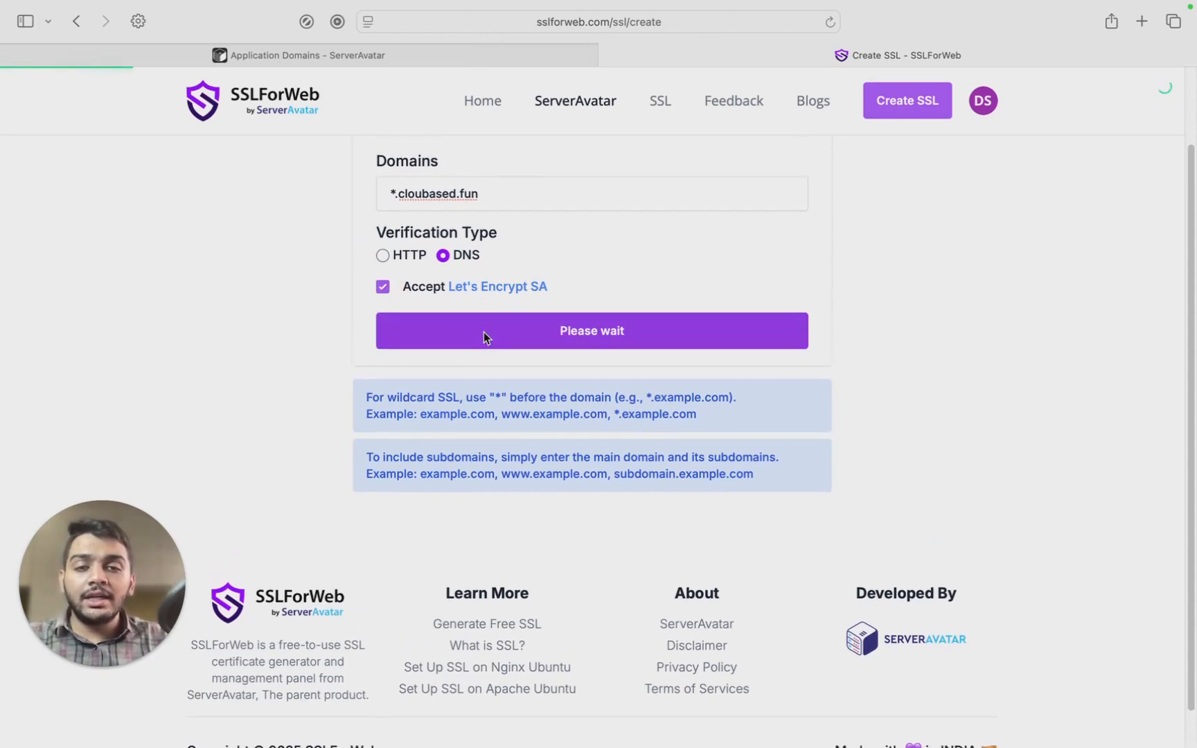
# Scroll the Verify page down to the _acme-challenge TXT record table.
pyautogui.scroll(1, 484, 337)
pyautogui.scroll(2, 484, 332)
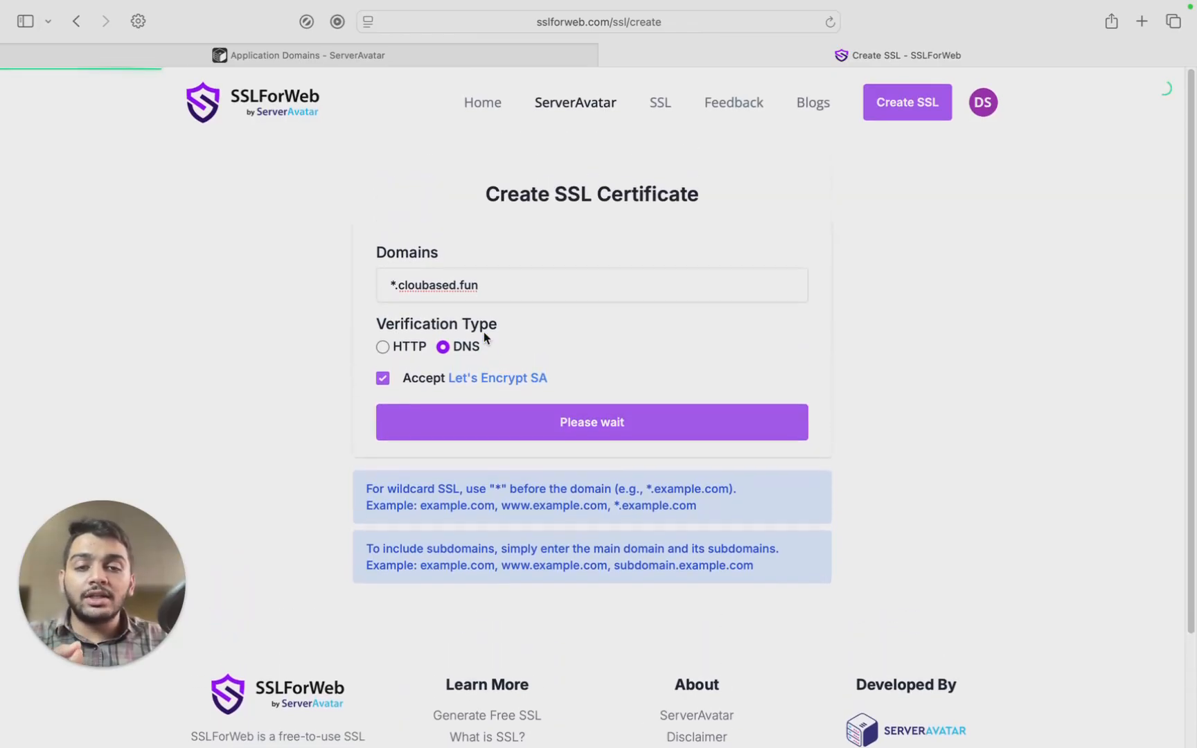
pyautogui.scroll(-2, 483, 332)
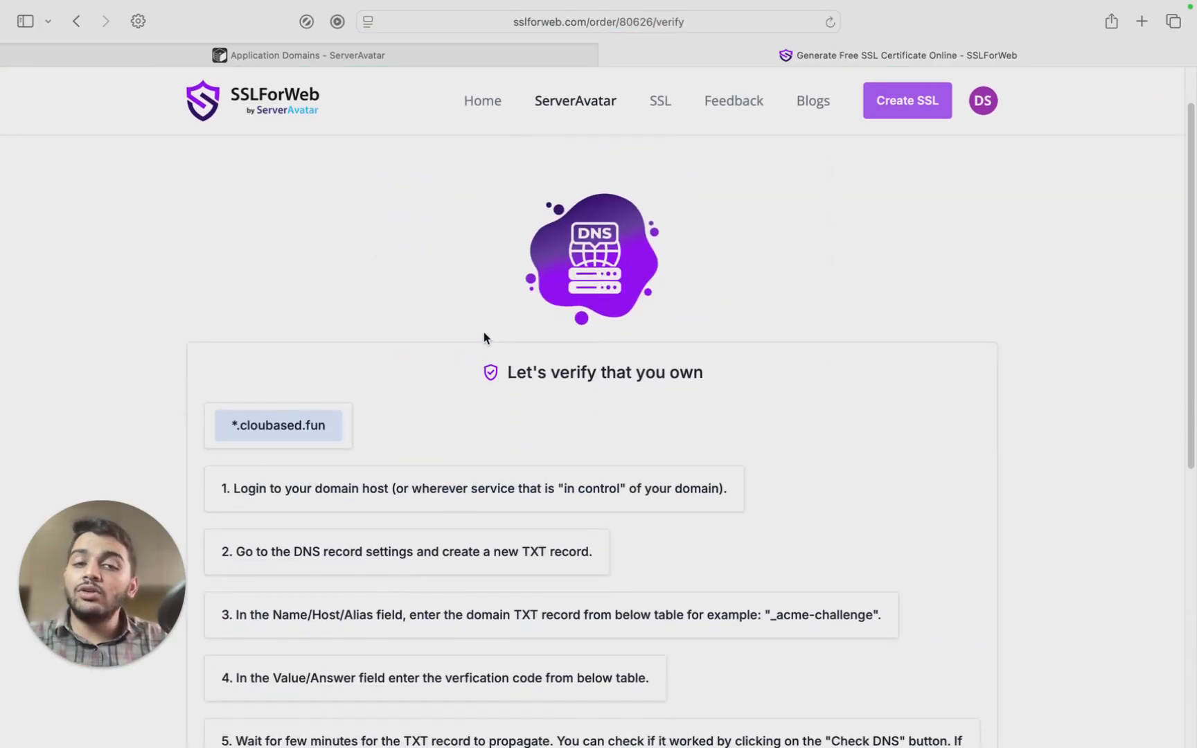
pyautogui.scroll(-2, 484, 334)
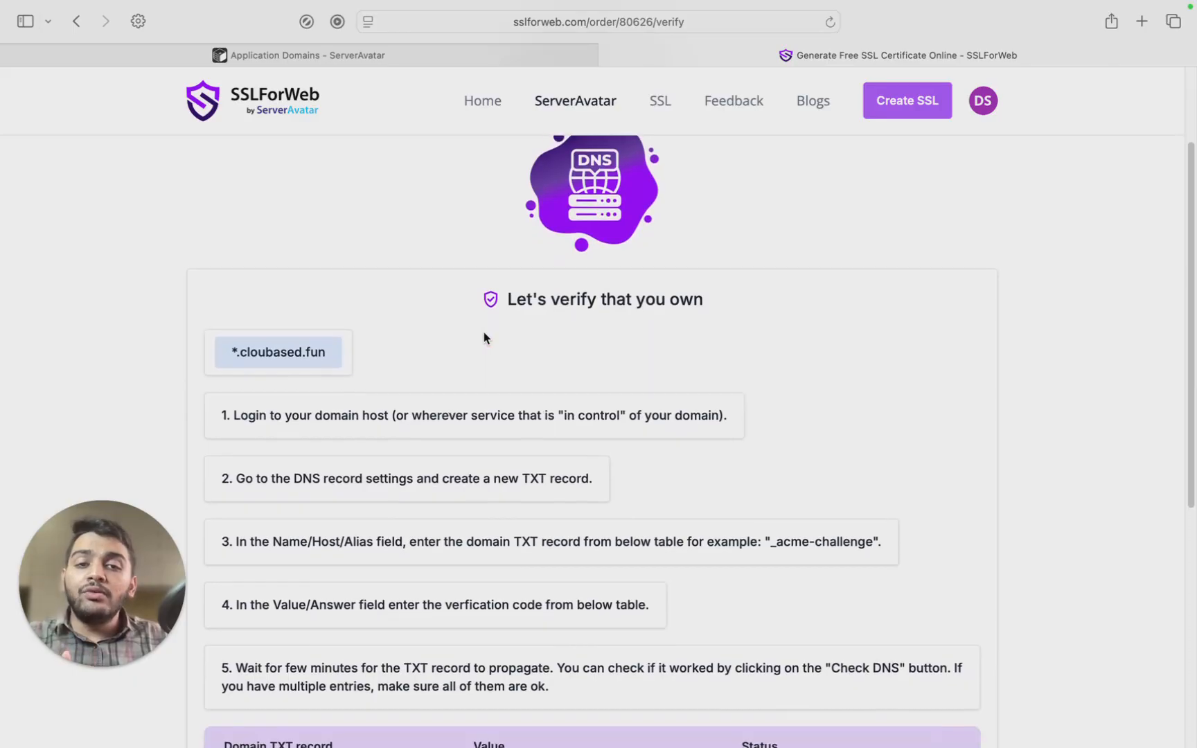
pyautogui.scroll(-1, 484, 338)
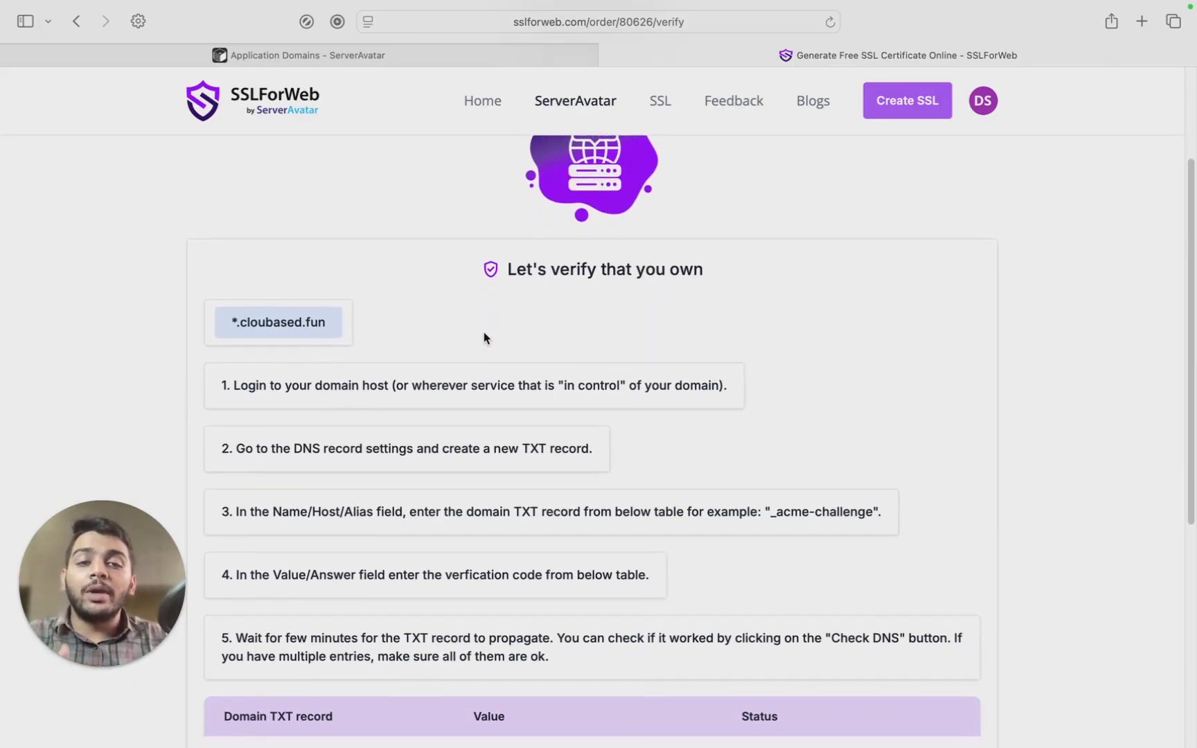
pyautogui.scroll(-1, 484, 333)
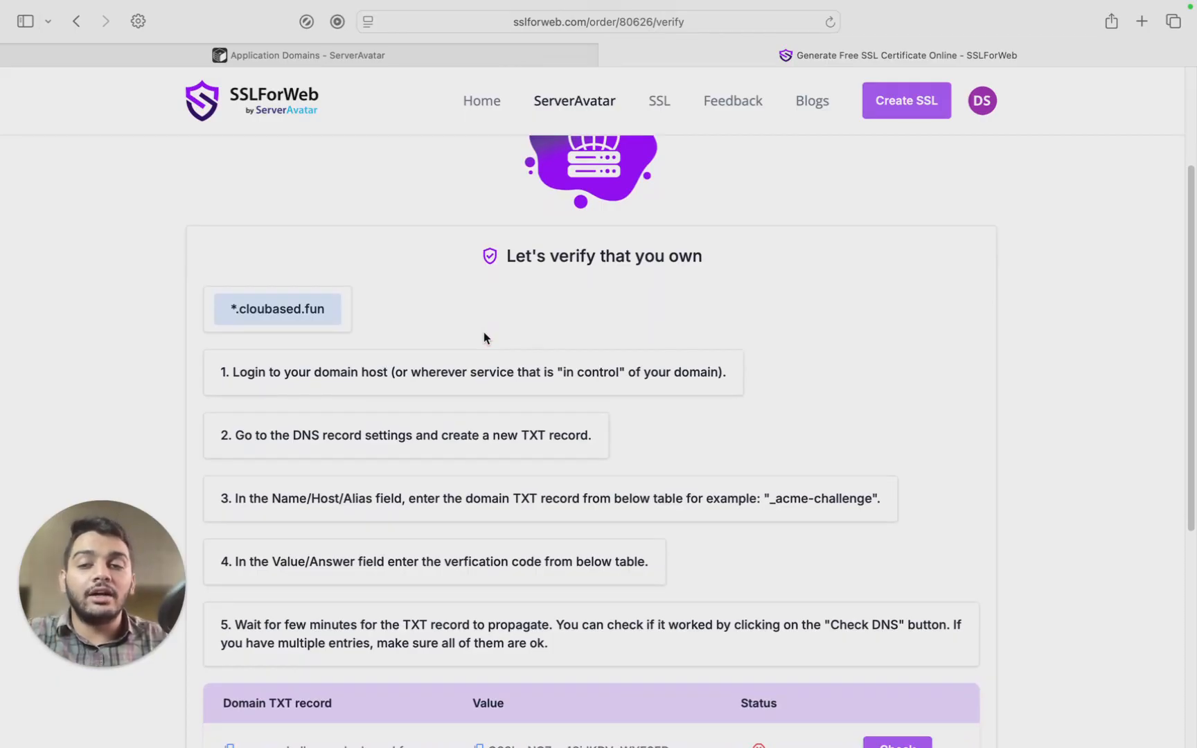
pyautogui.scroll(-1, 483, 334)
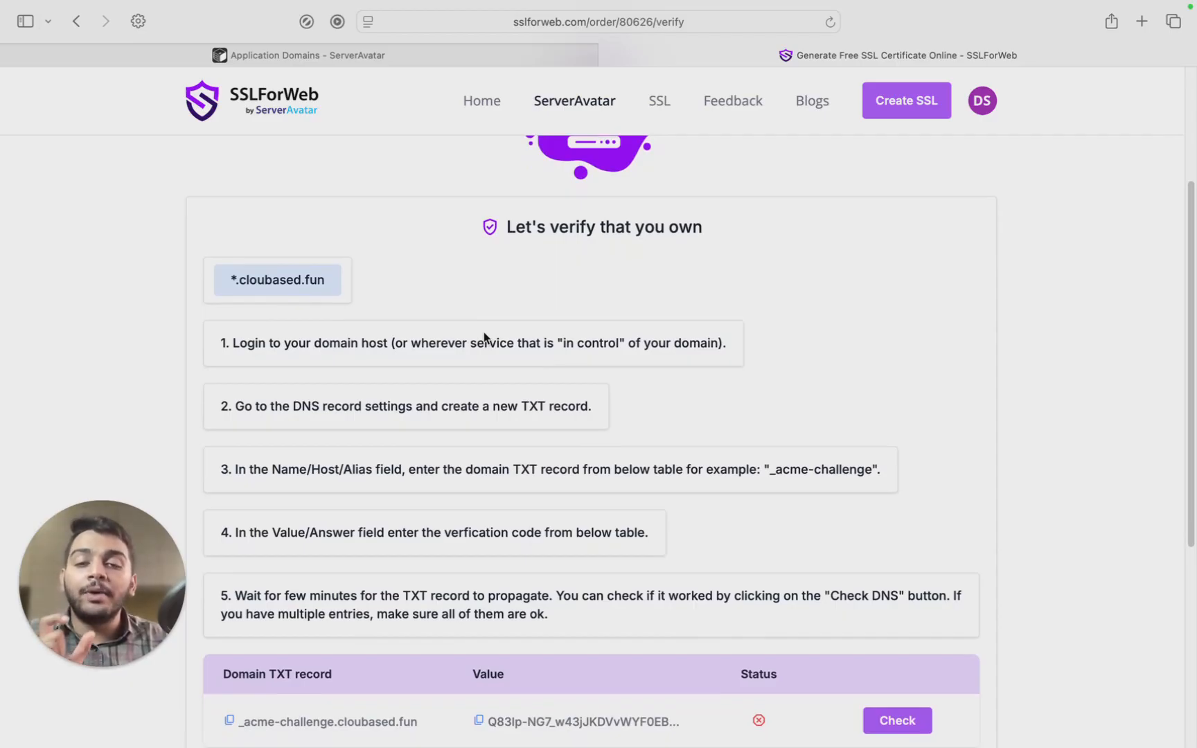
pyautogui.scroll(-2, 483, 332)
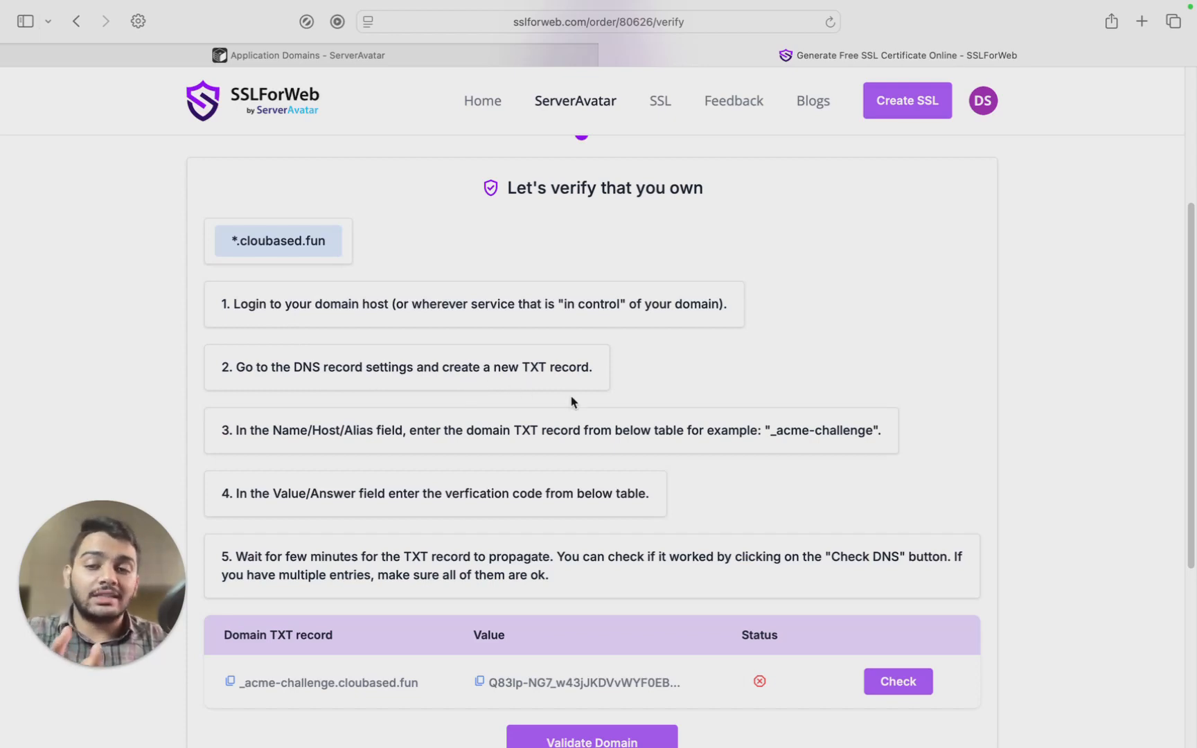
pyautogui.scroll(-2, 551, 416)
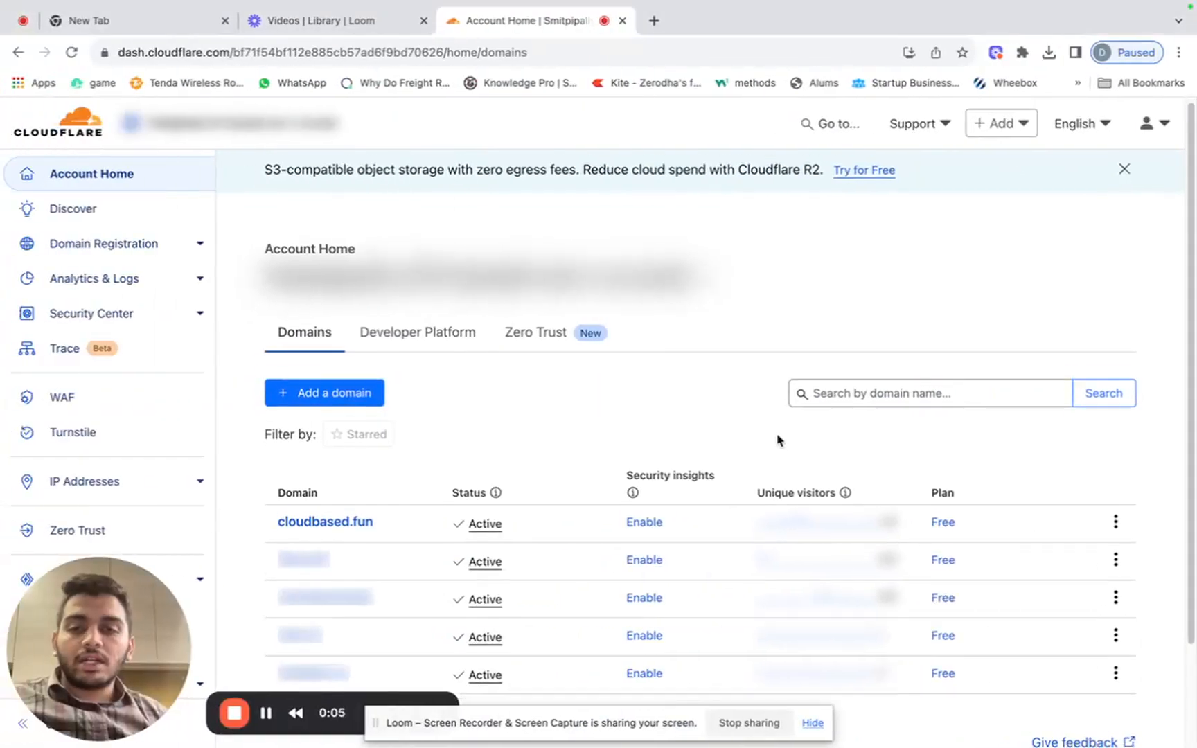
# Open cloudbased.fun in Cloudflare and start a new DNS record of type TXT.
pyautogui.scroll(-1, 777, 440)
pyautogui.scroll(-1, 763, 438)
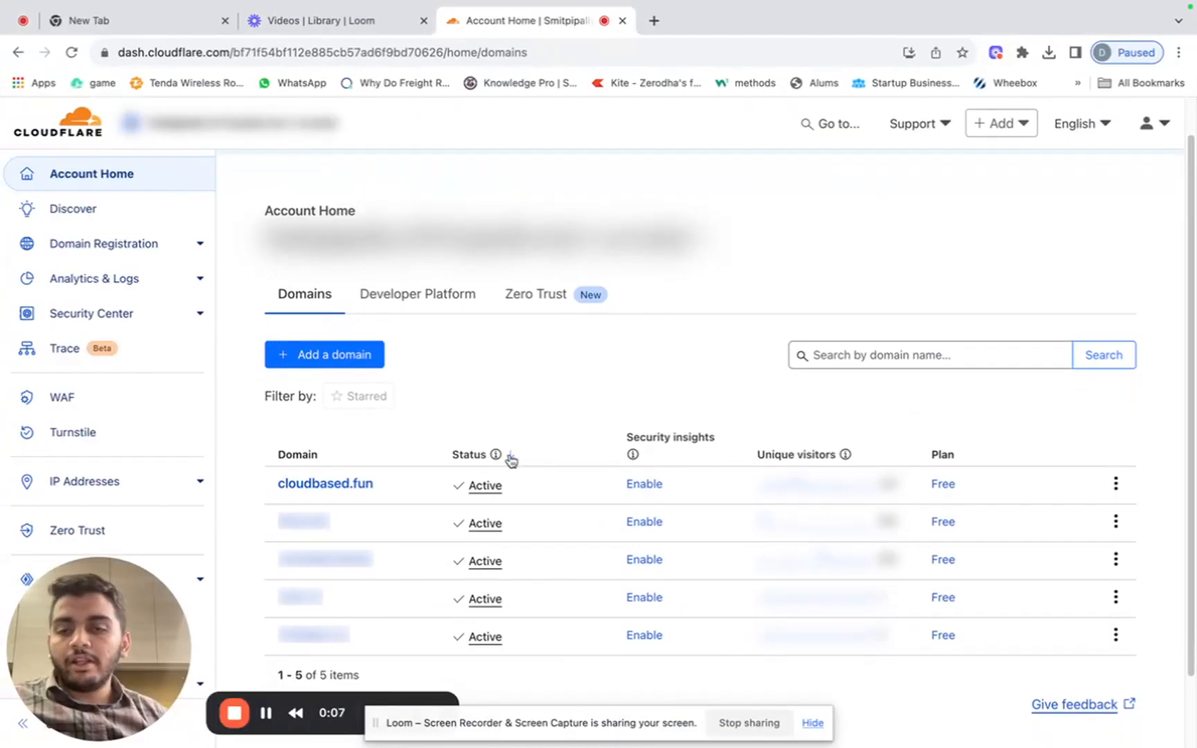
pyautogui.click(338, 487)
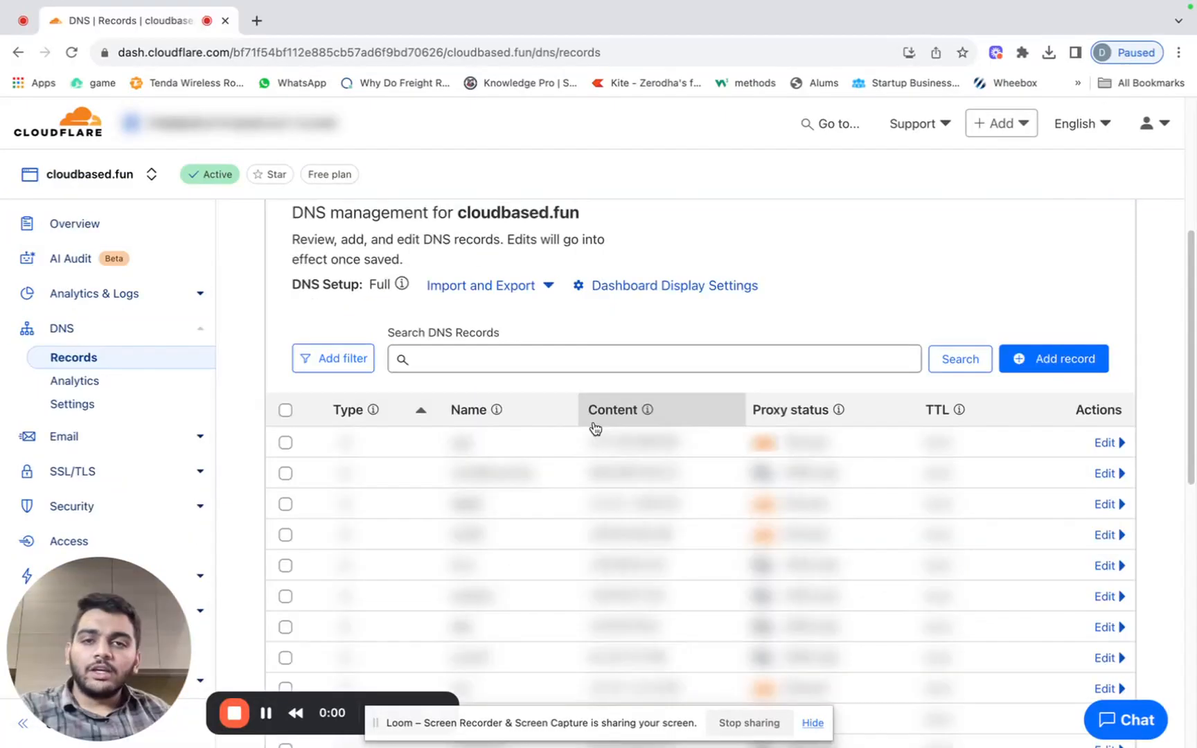
pyautogui.scroll(-1, 564, 474)
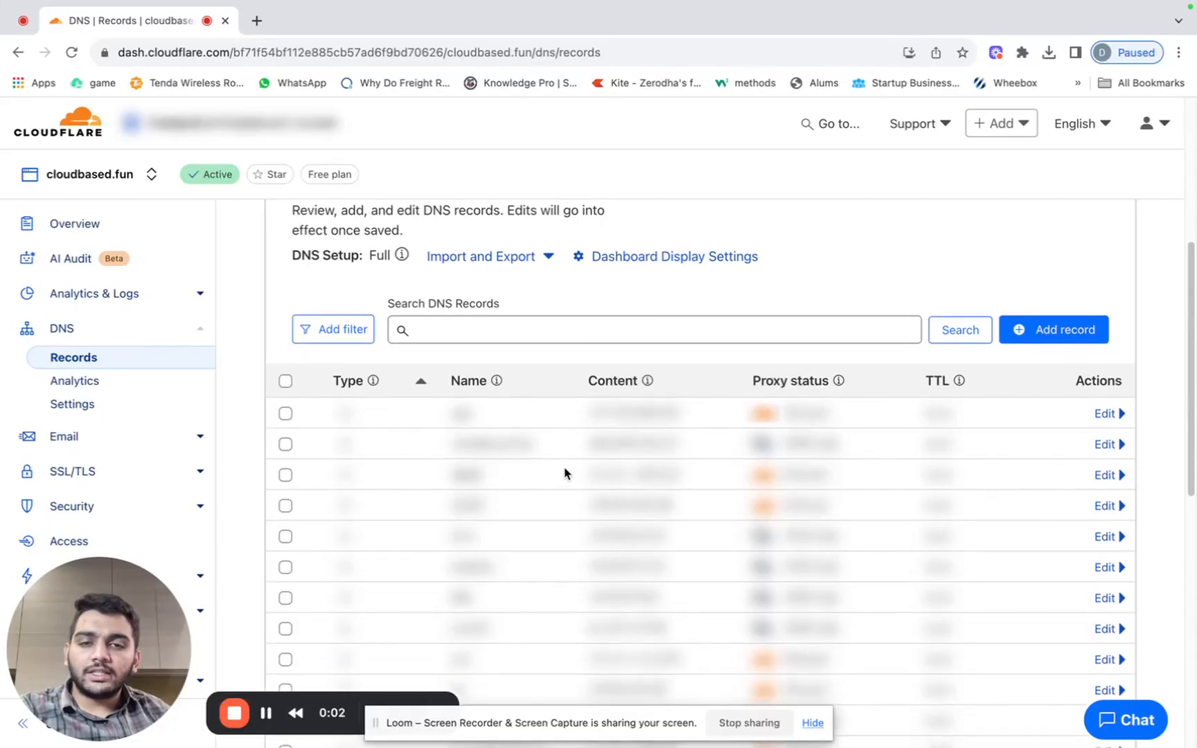
pyautogui.scroll(1, 561, 472)
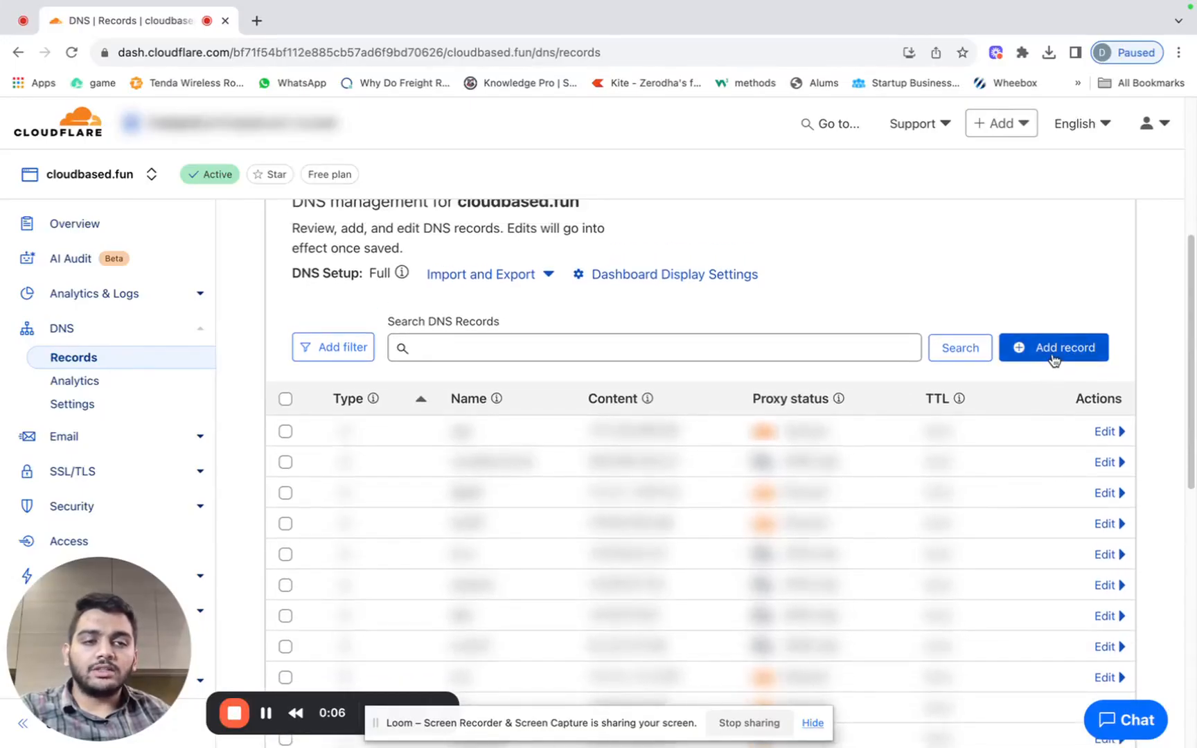
pyautogui.click(1053, 357)
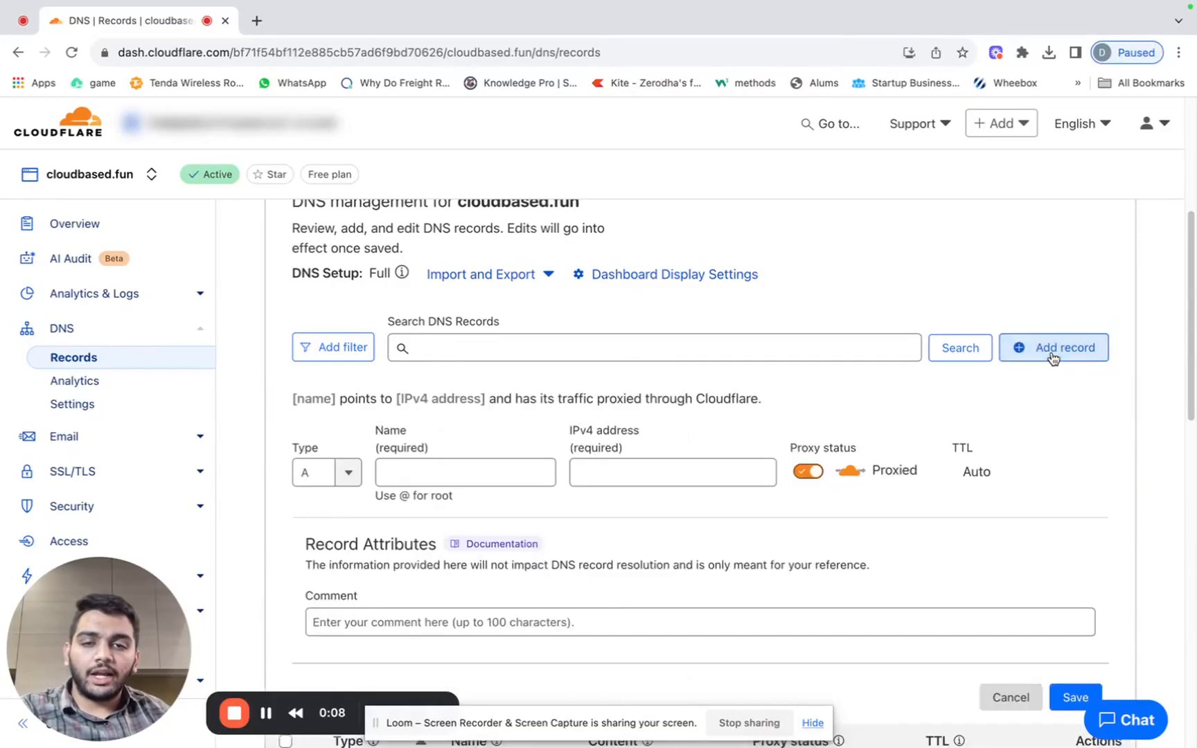
pyautogui.click(423, 467)
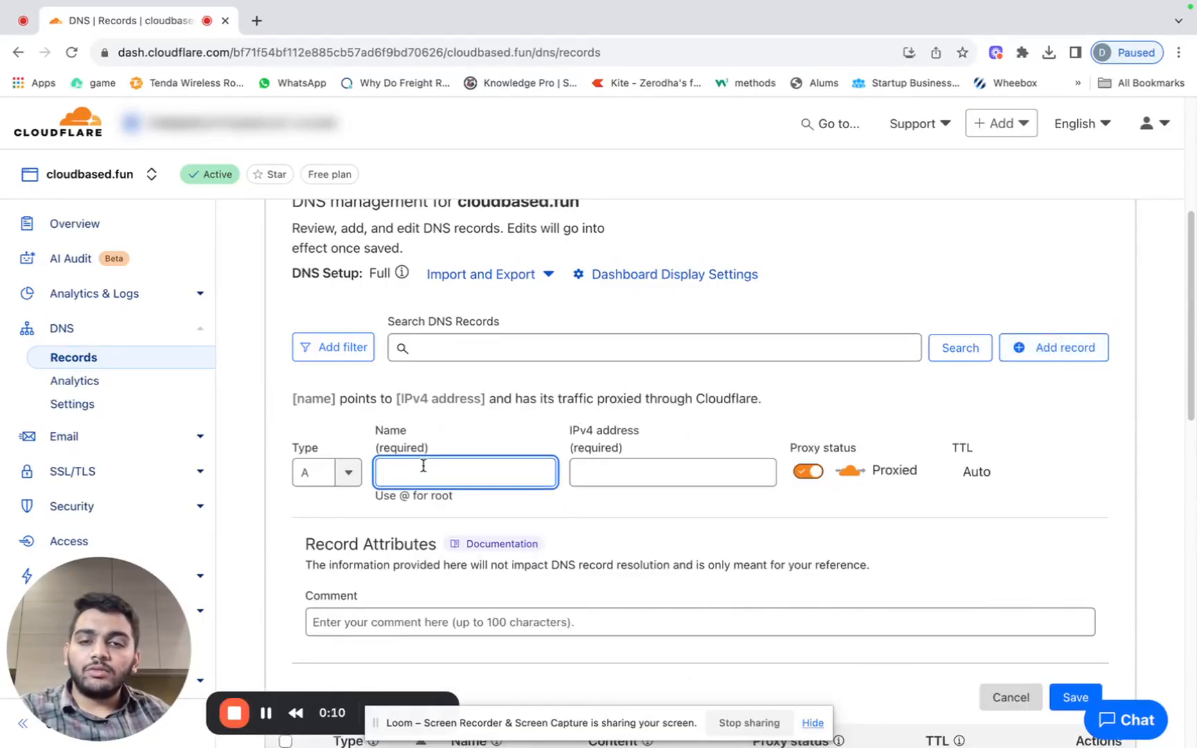
pyautogui.click(355, 477)
pyautogui.scroll(-1, 322, 597)
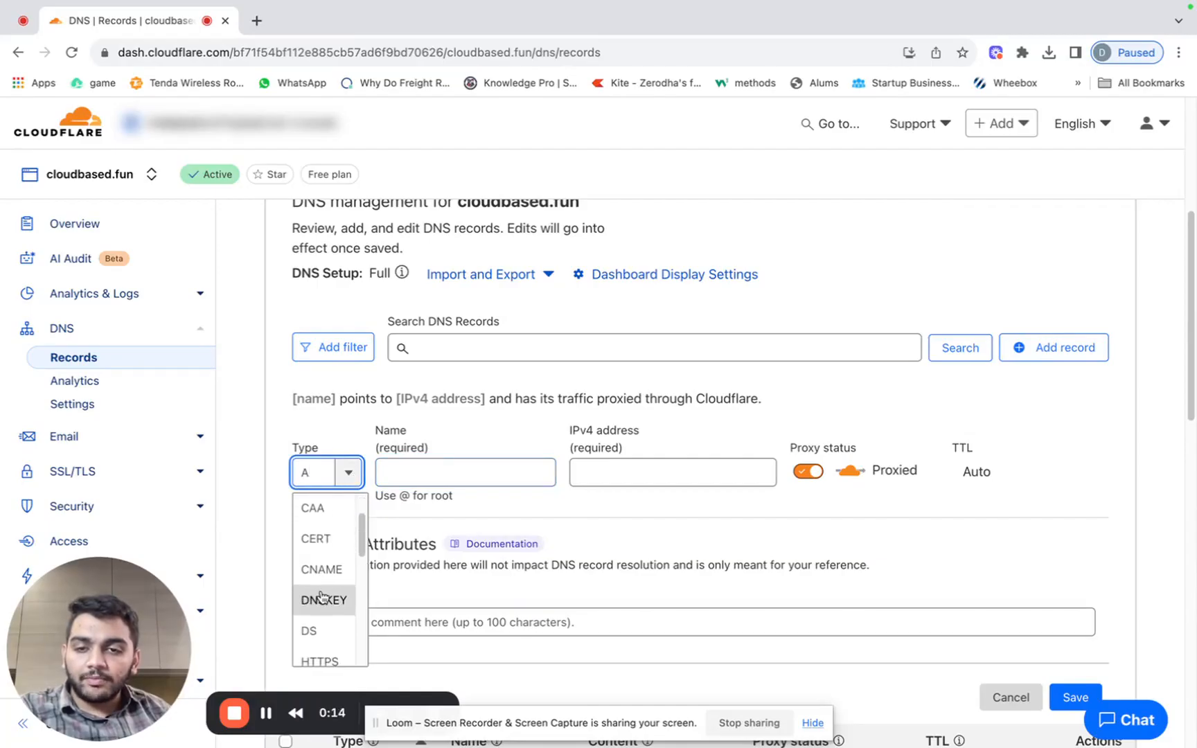
pyautogui.scroll(-5, 321, 597)
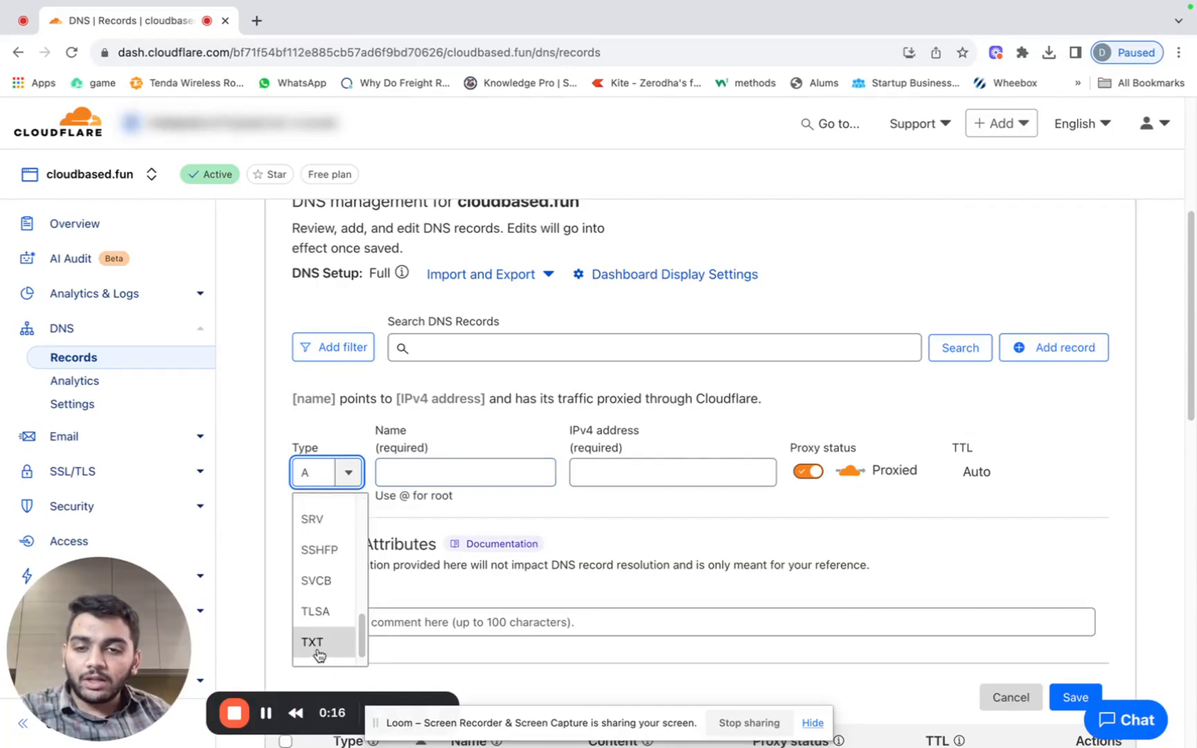
pyautogui.click(316, 644)
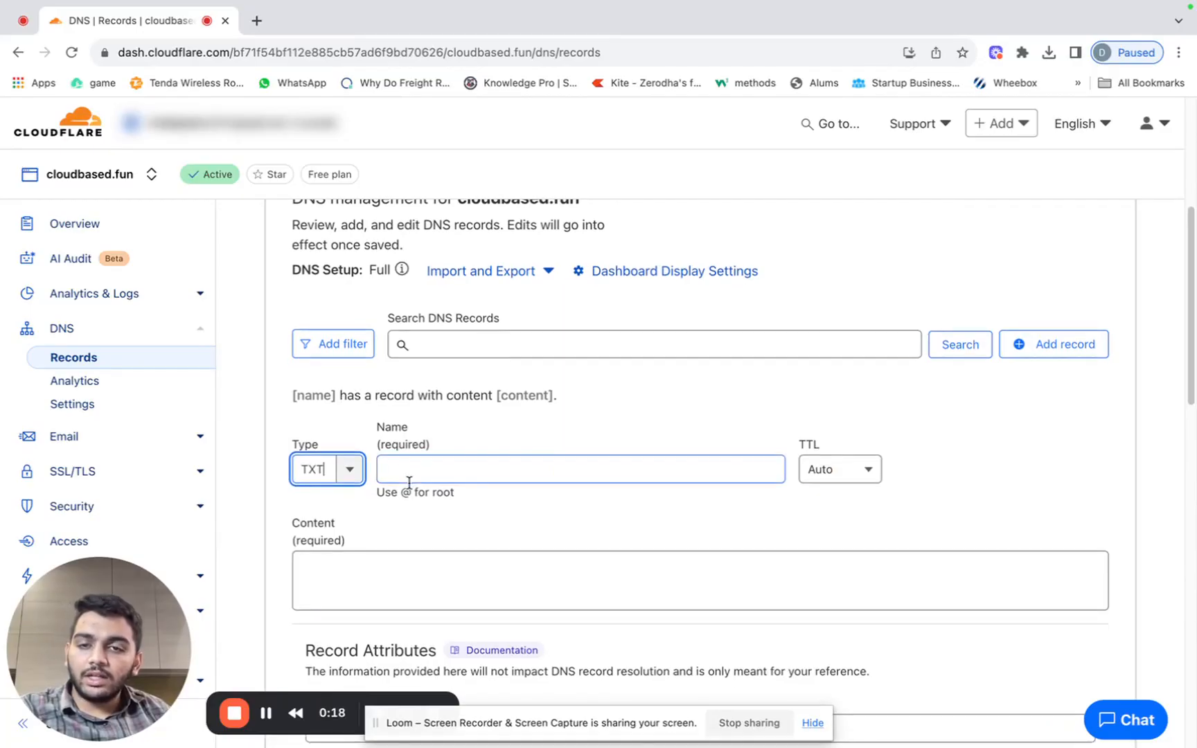
pyautogui.scroll(-2, 337, 494)
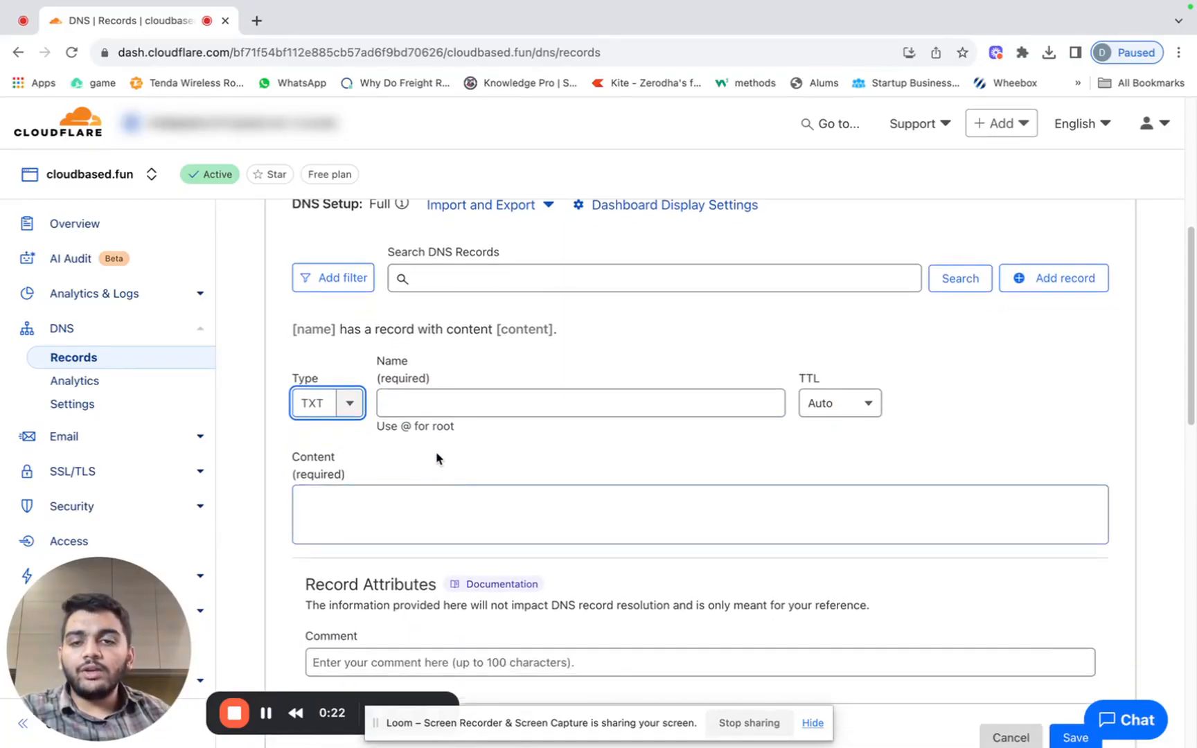
# Copy the _acme-challenge.cloudbased.fun name from SSLForWeb into the record's Name field.
pyautogui.press('super+Tab')
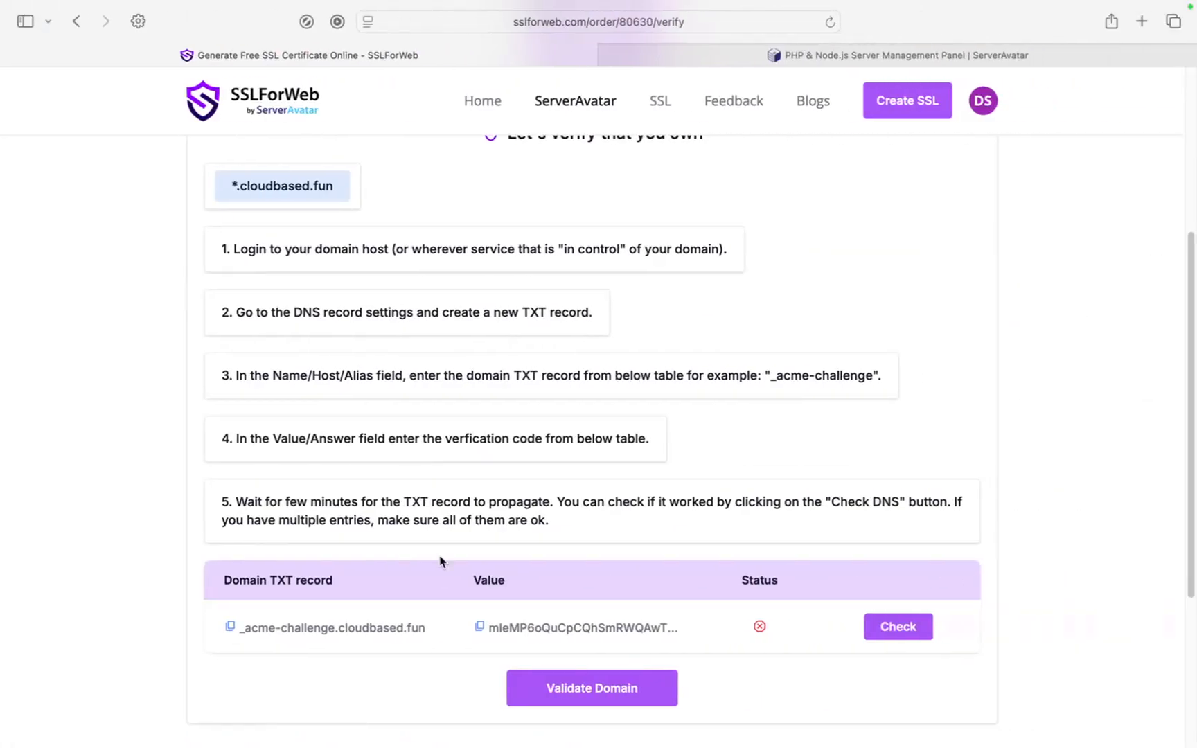
pyautogui.scroll(-1, 441, 558)
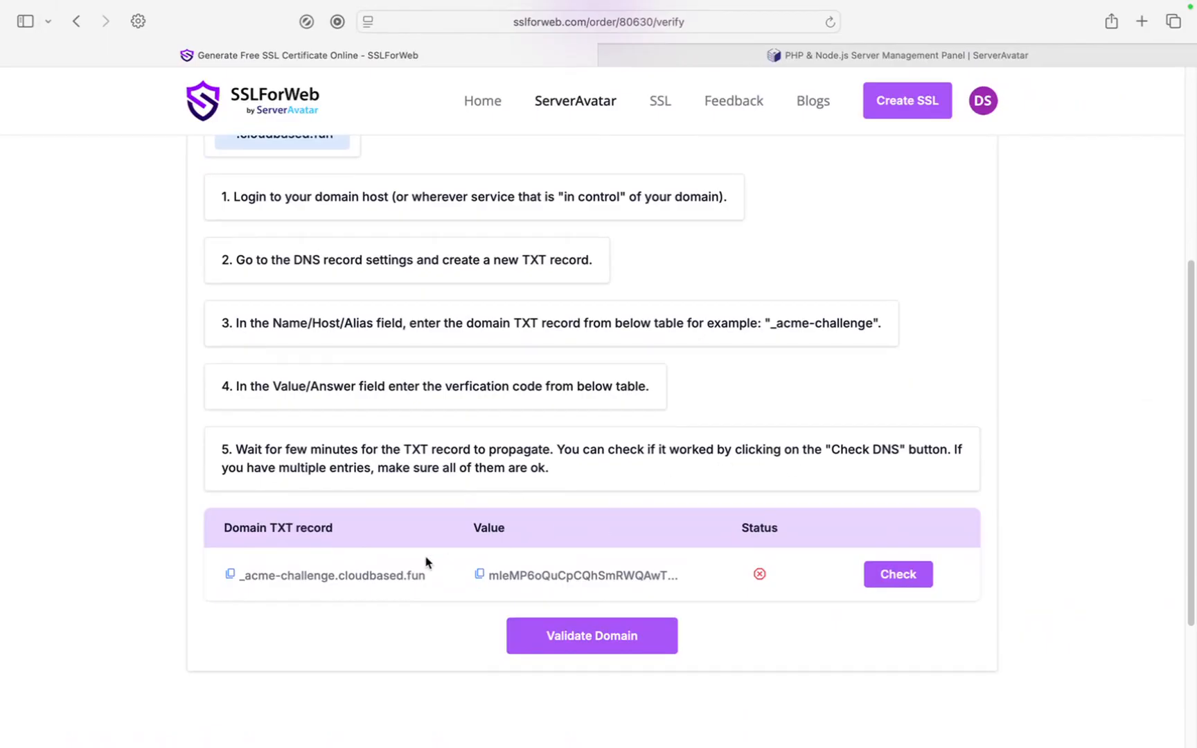
pyautogui.click(230, 574)
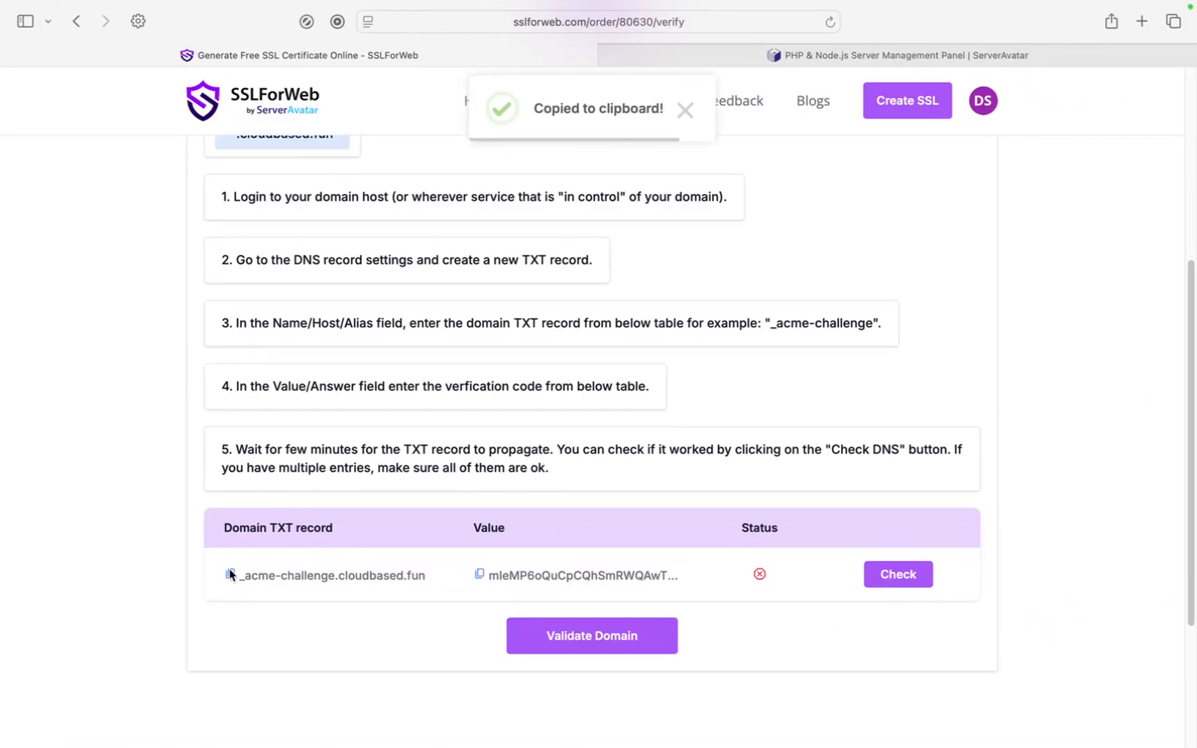
pyautogui.press('super+Tab')
pyautogui.click(411, 405)
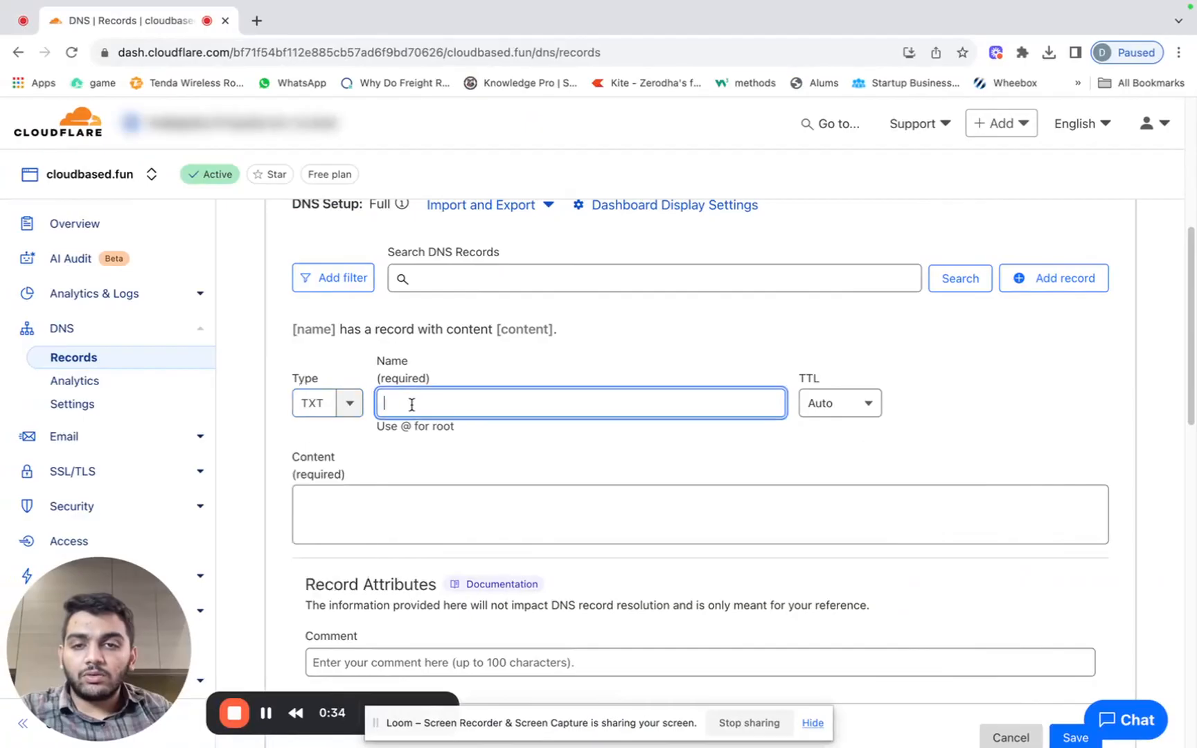
pyautogui.press('super+v')
# Paste SSLForWeb's TXT verification value as the record content and save the record.
pyautogui.press('super+Tab')
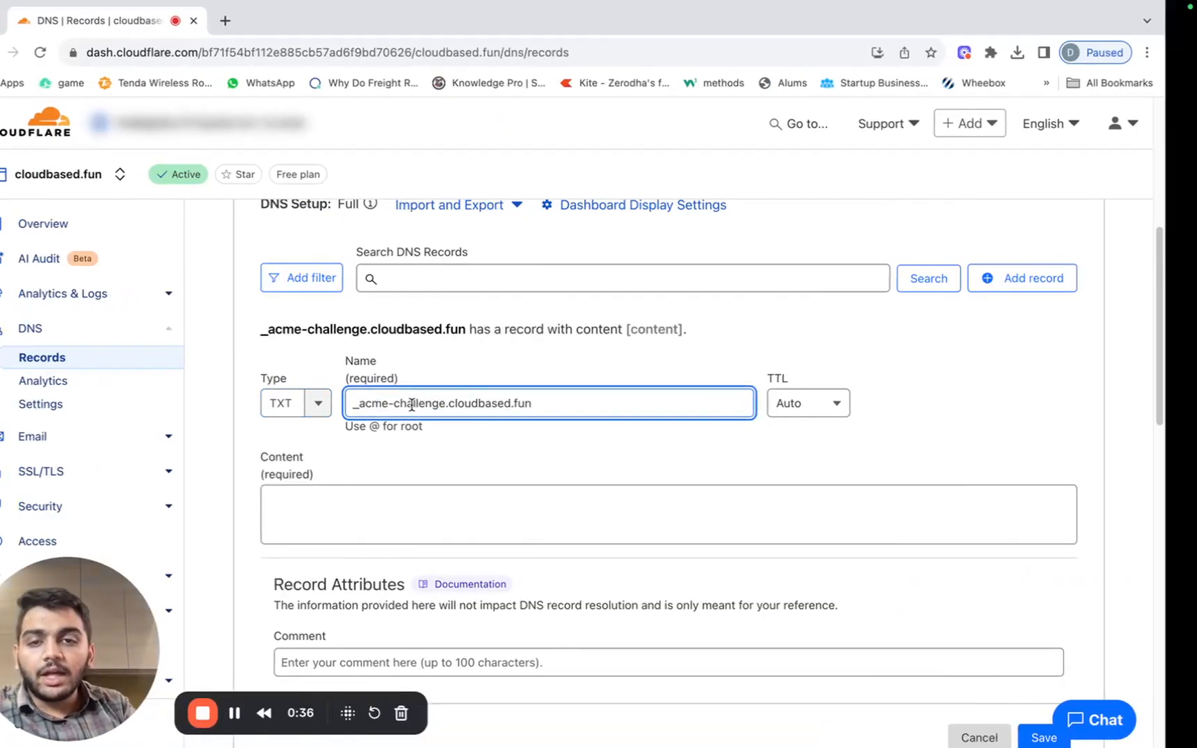
pyautogui.click(485, 574)
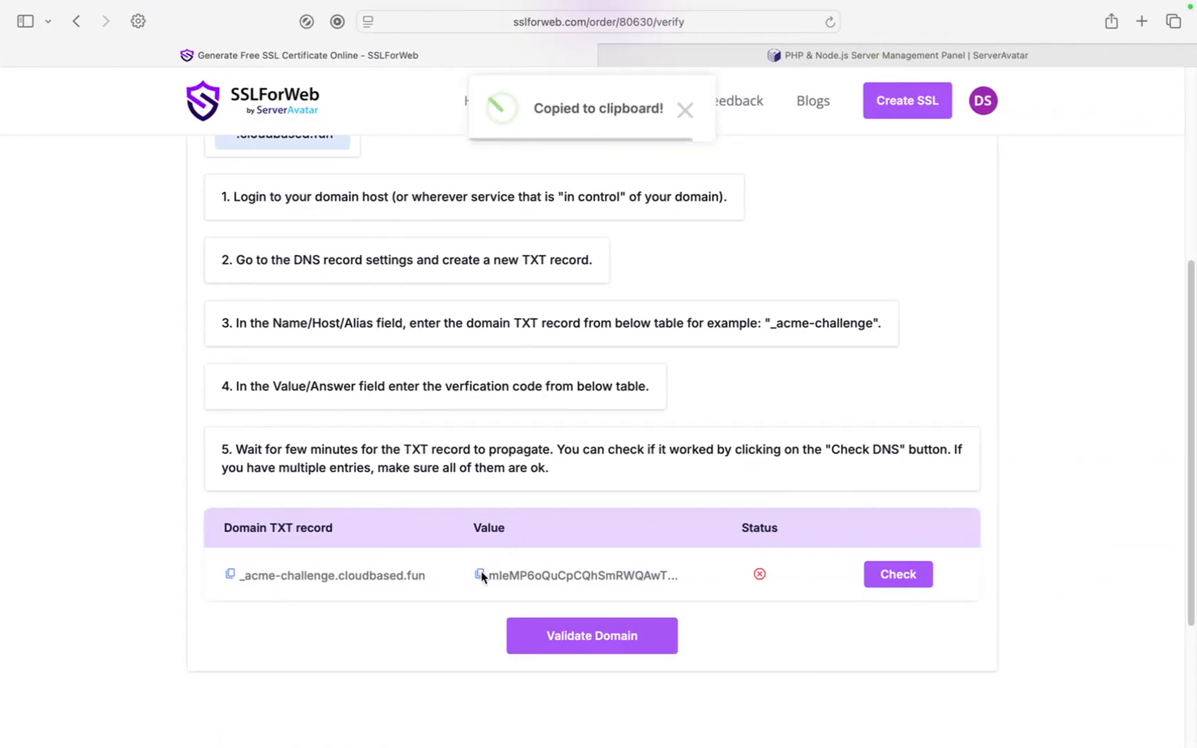
pyautogui.press('super+Tab')
pyautogui.click(412, 512)
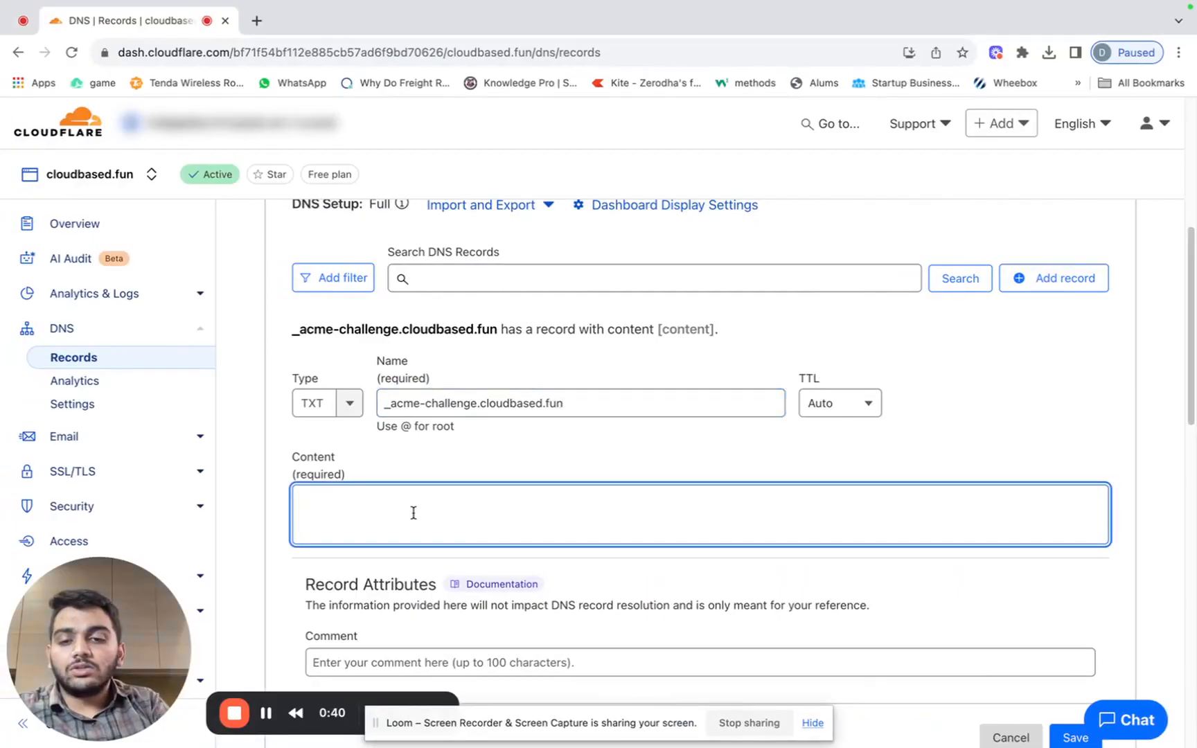
pyautogui.press('super+v')
pyautogui.scroll(-3, 414, 513)
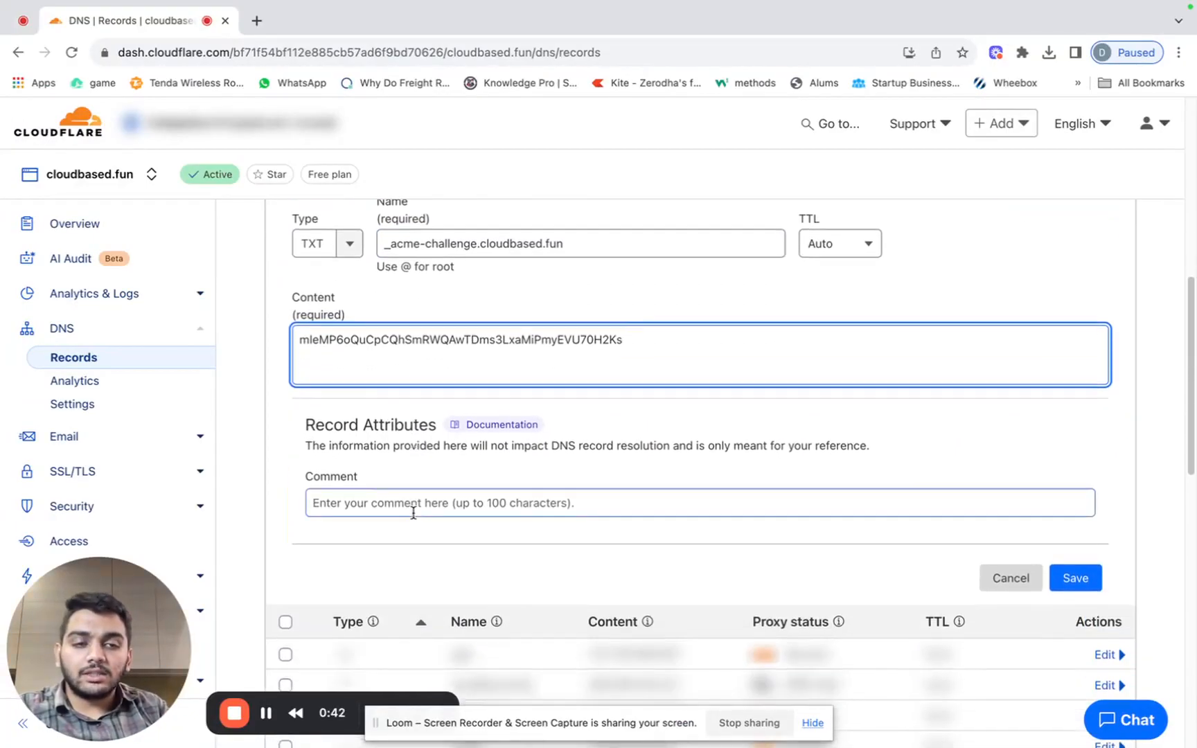
pyautogui.click(1072, 581)
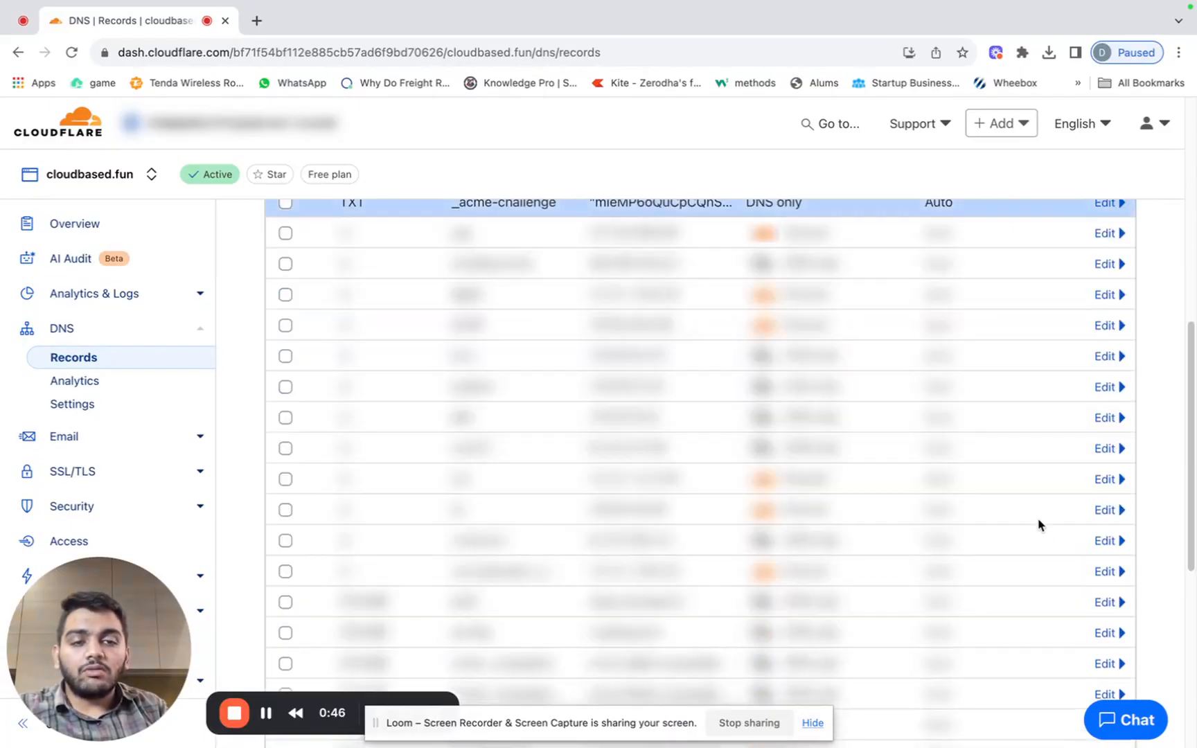
pyautogui.scroll(2, 1037, 520)
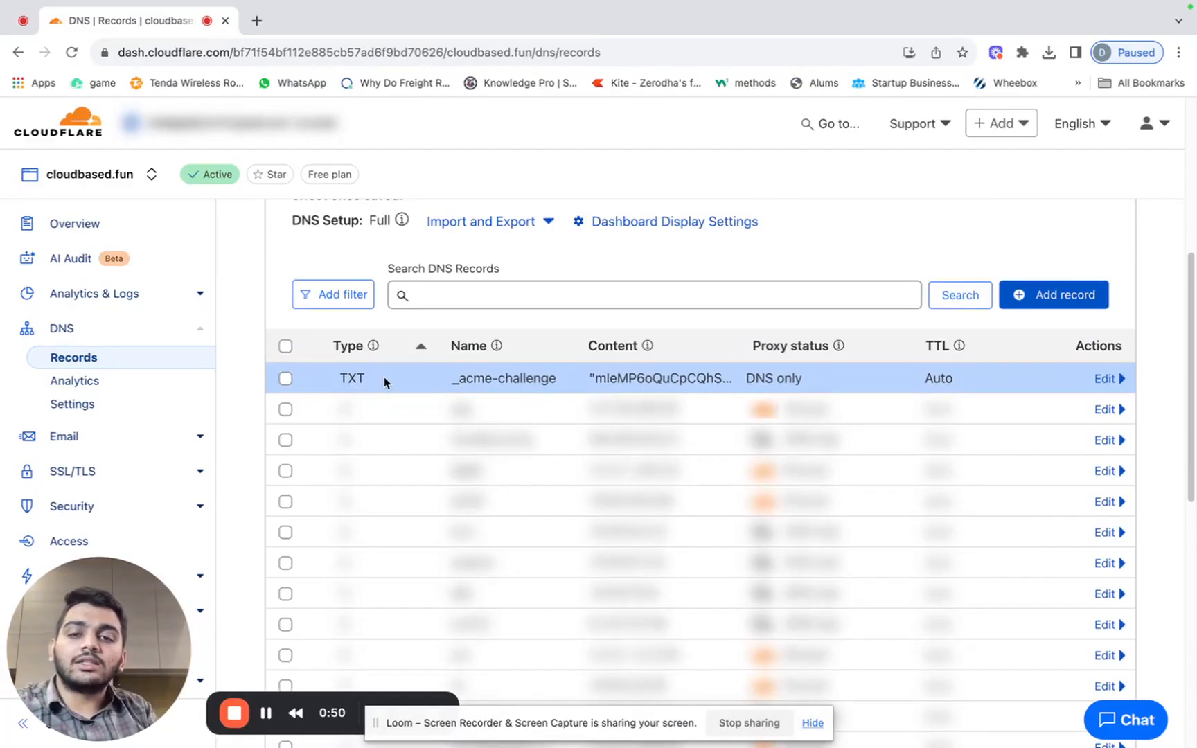
pyautogui.hotkey('ctrl', 'Right')
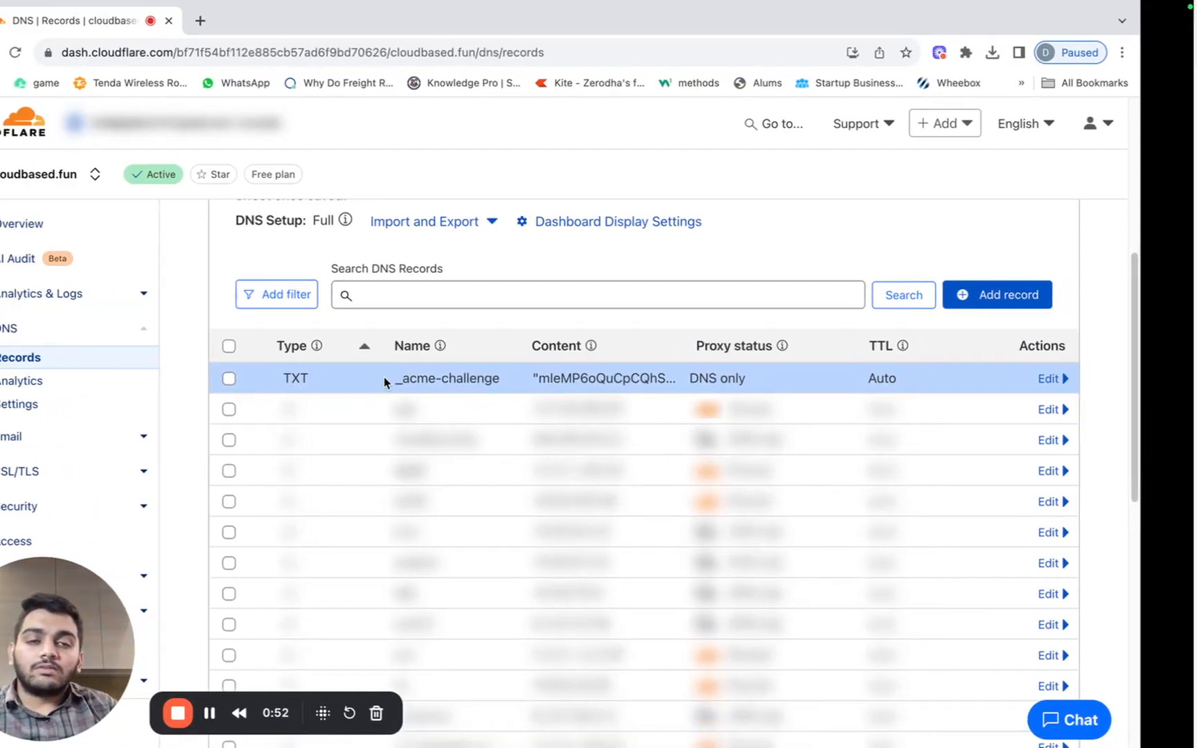
# Check that SSLForWeb now detects the _acme-challenge TXT record.
pyautogui.scroll(1, 700, 511)
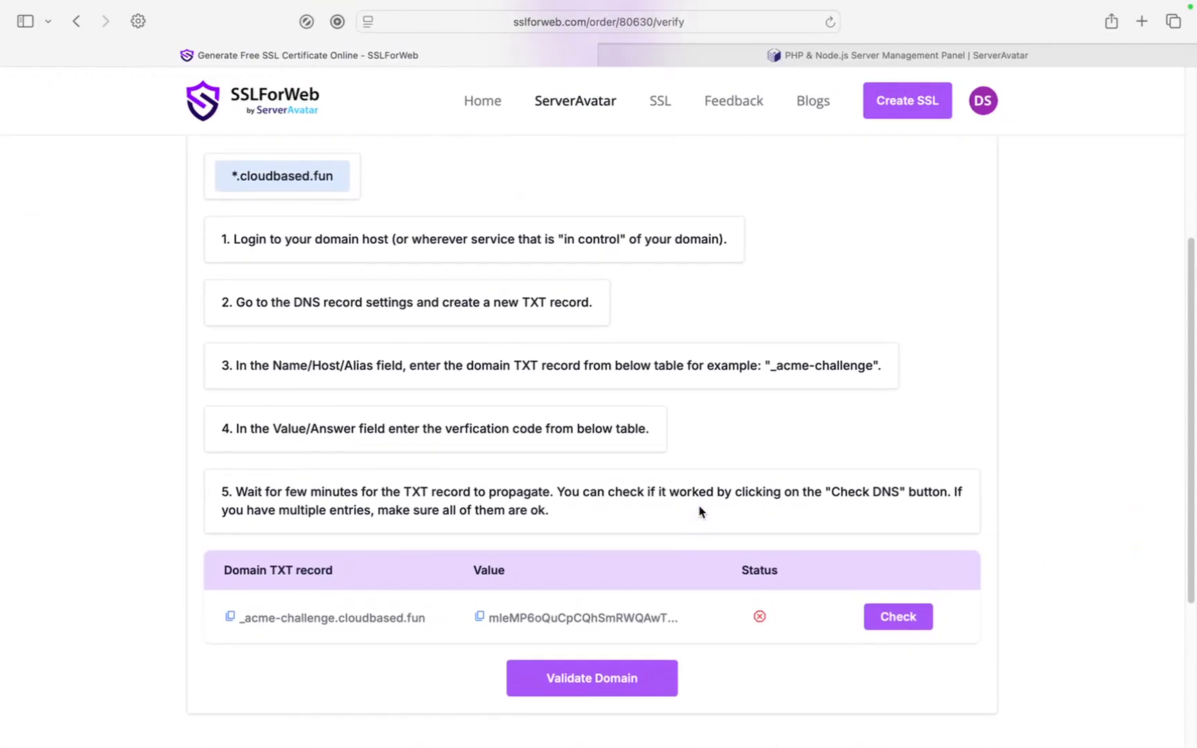
pyautogui.scroll(1, 700, 512)
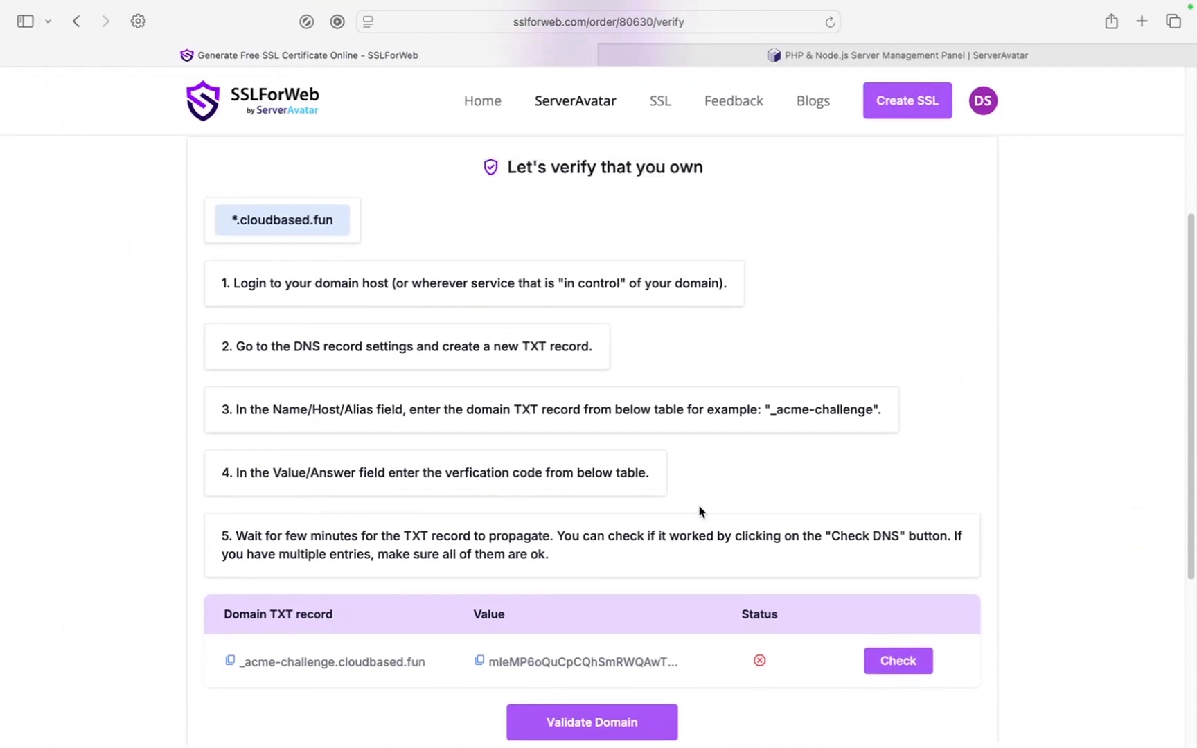
pyautogui.scroll(-1, 700, 511)
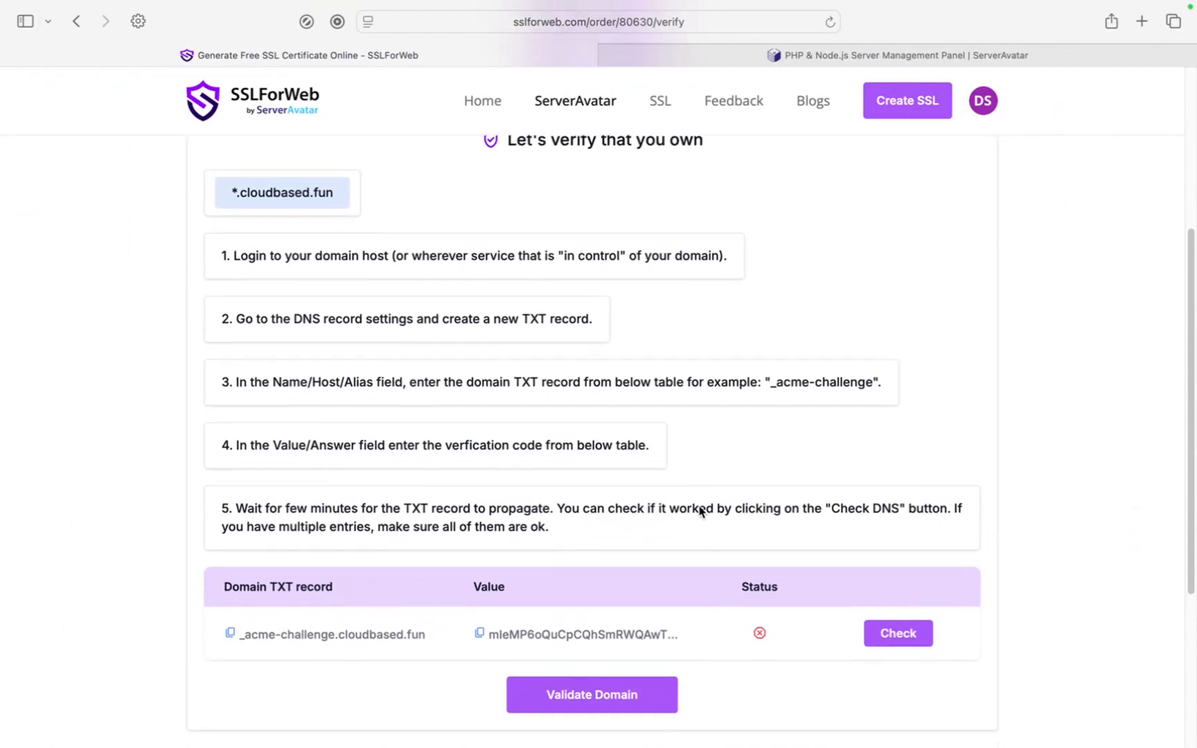
pyautogui.click(892, 637)
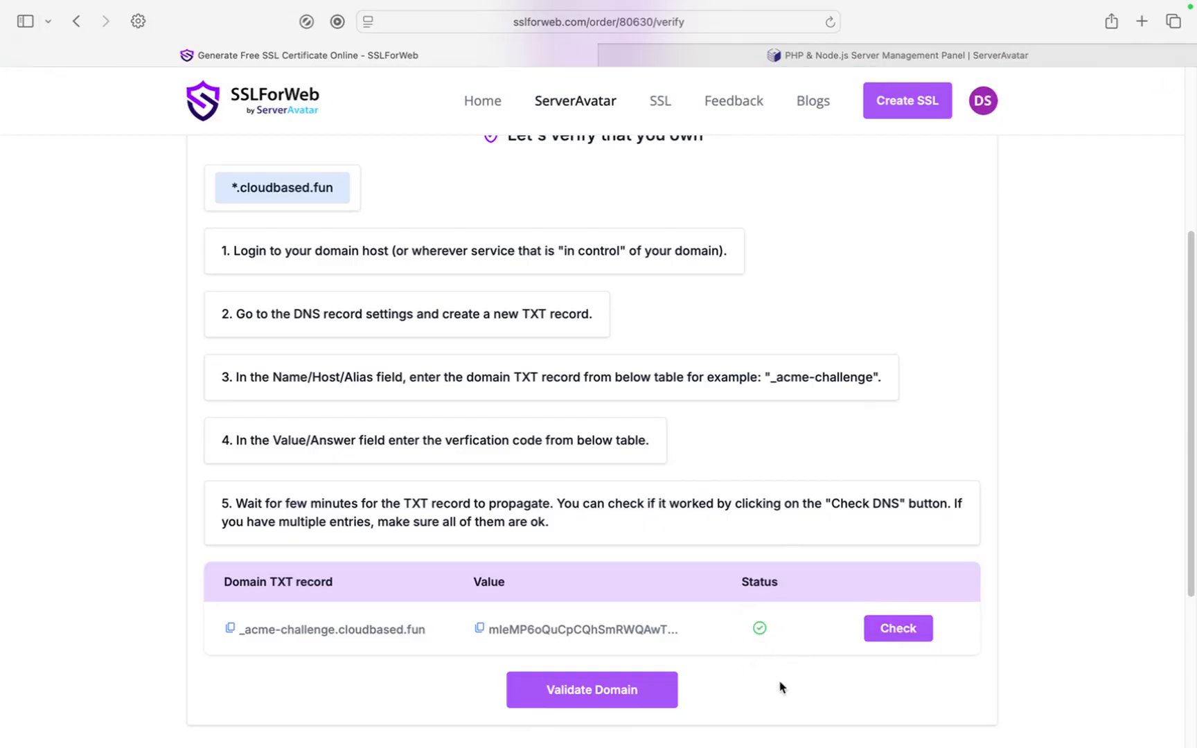
# Validate the domain to generate the *.cloudbased.fun certificate.
pyautogui.scroll(1, 799, 602)
pyautogui.scroll(1, 799, 602)
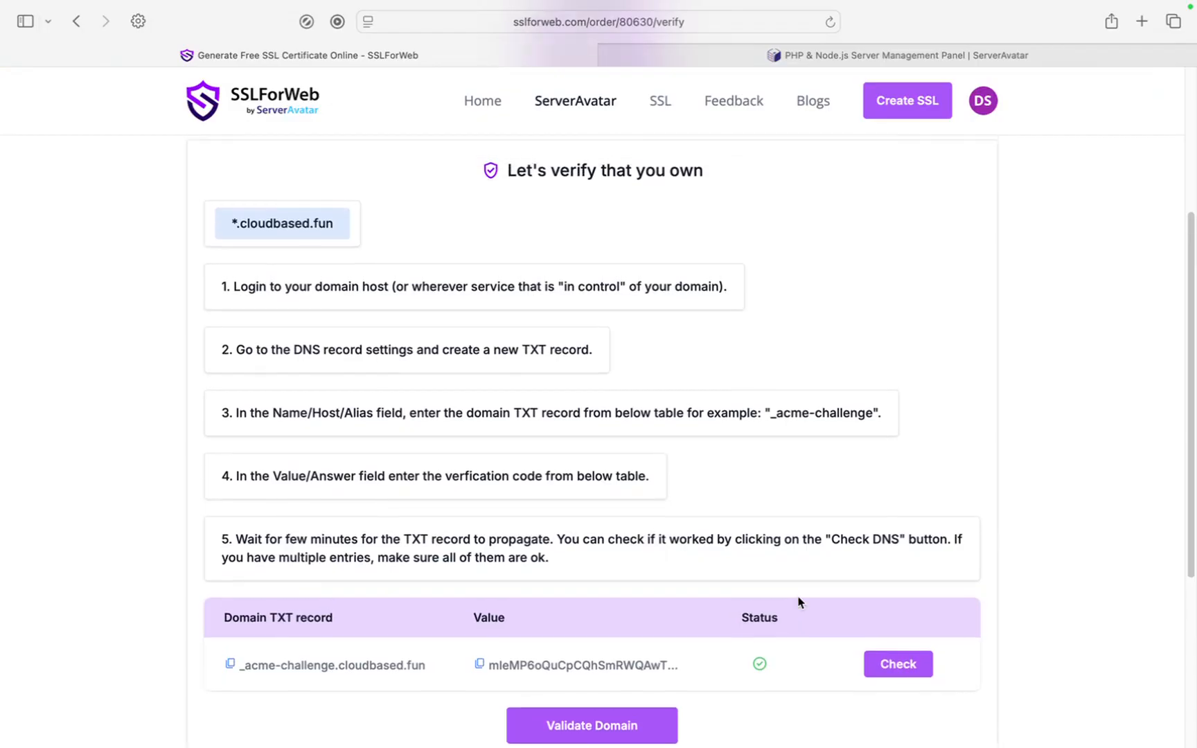
pyautogui.scroll(-3, 685, 693)
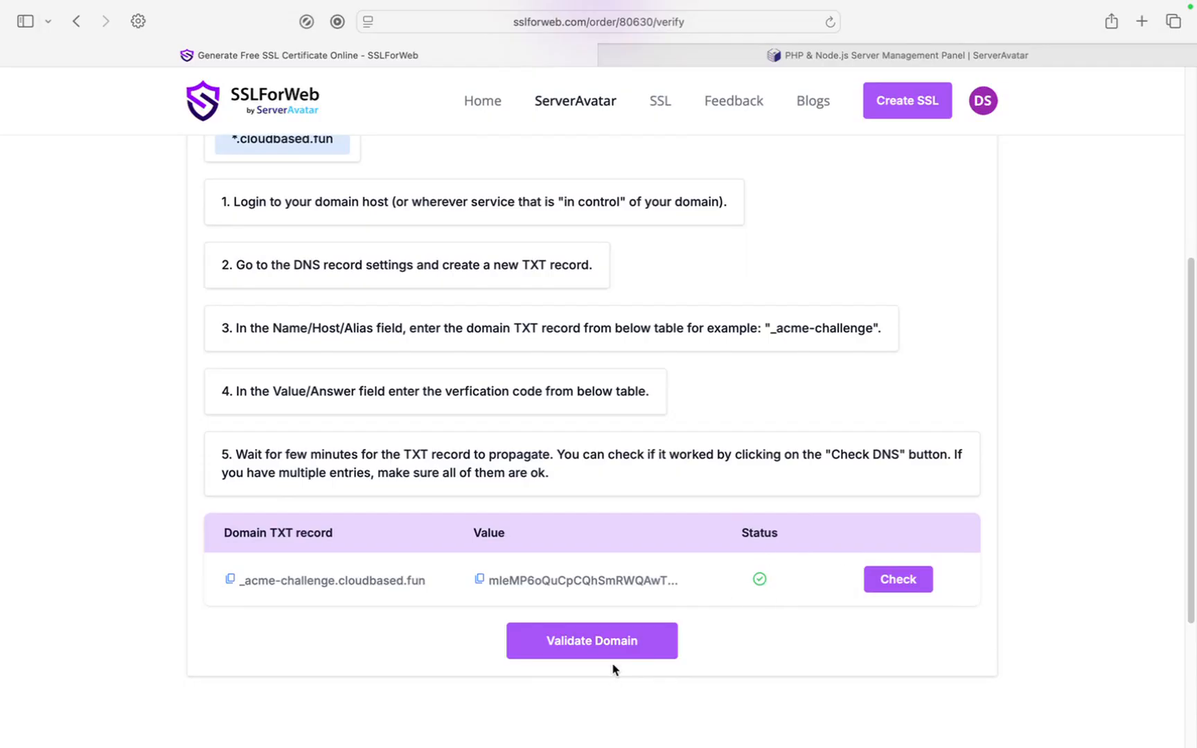
pyautogui.click(615, 644)
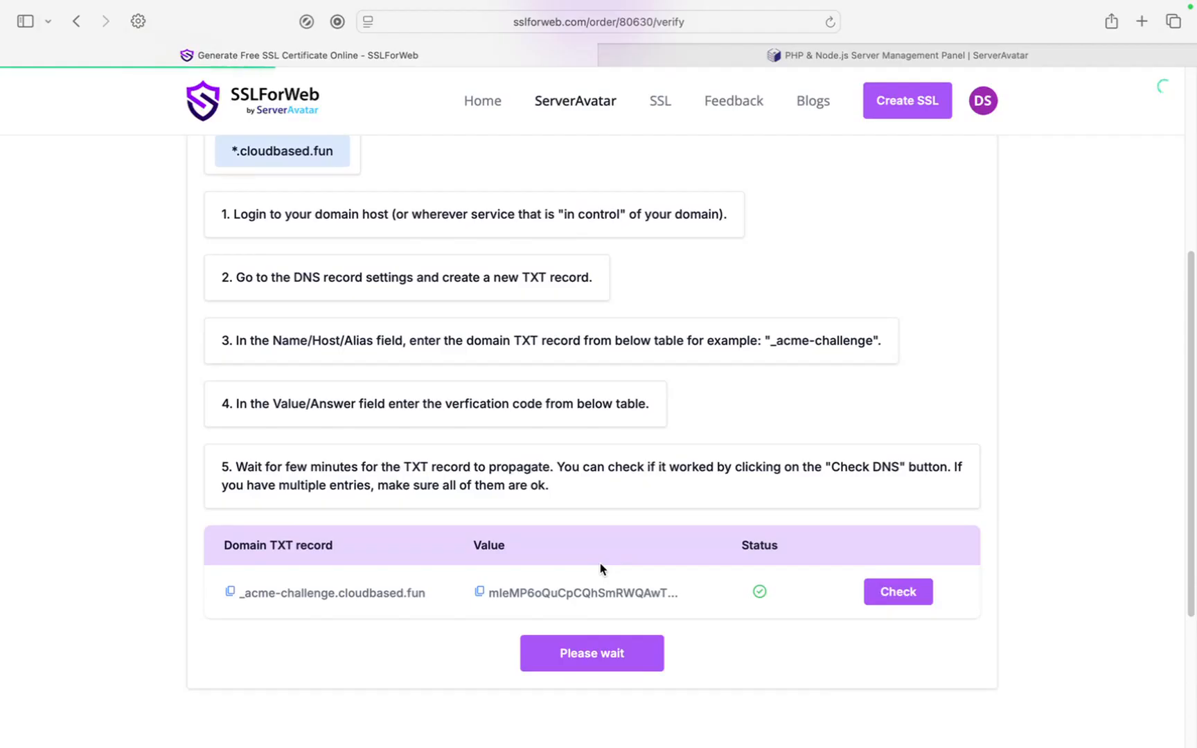
pyautogui.hscroll(-3, 602, 570)
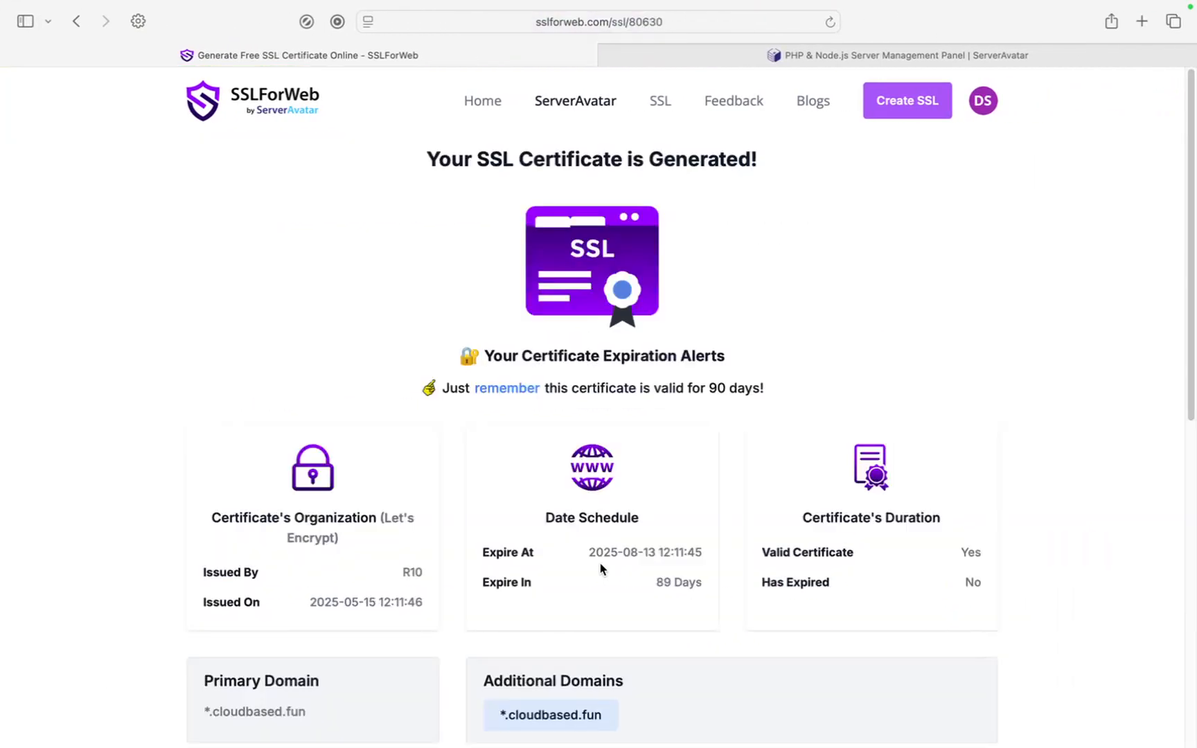
# Review the certificate, private key and CA bundle boxes, then switch to the ServerAvatar website.
pyautogui.scroll(-1, 602, 570)
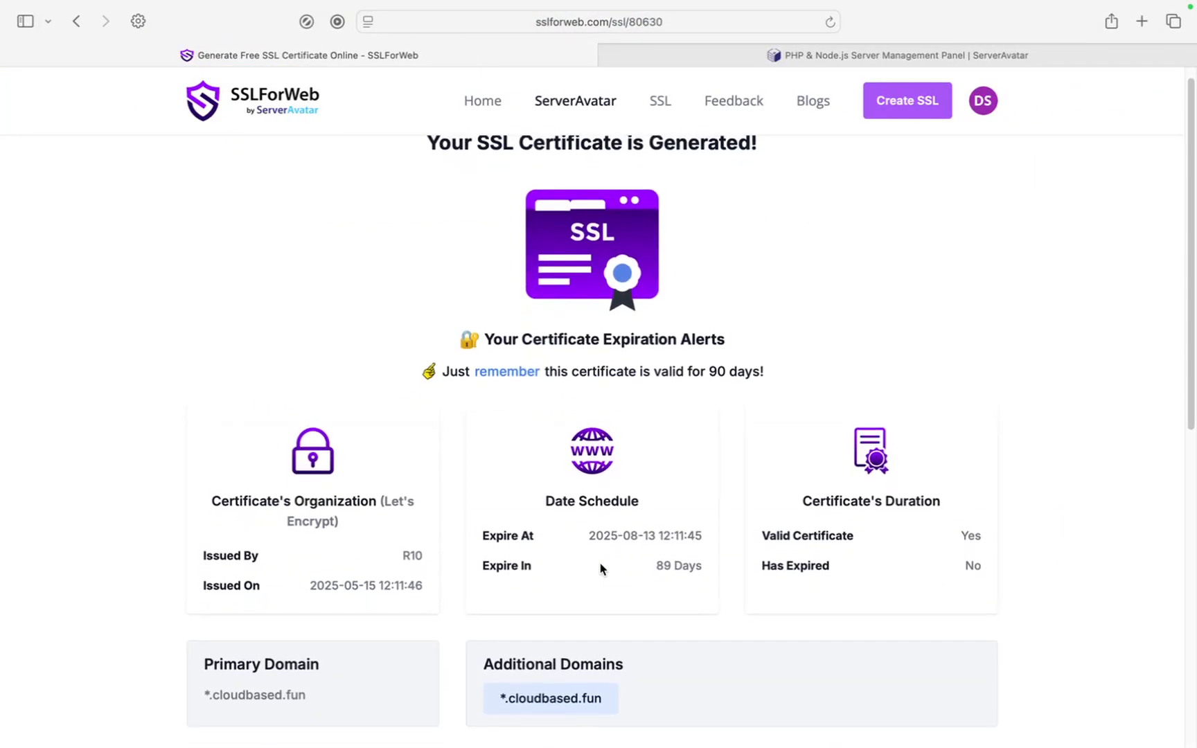
pyautogui.scroll(1, 601, 569)
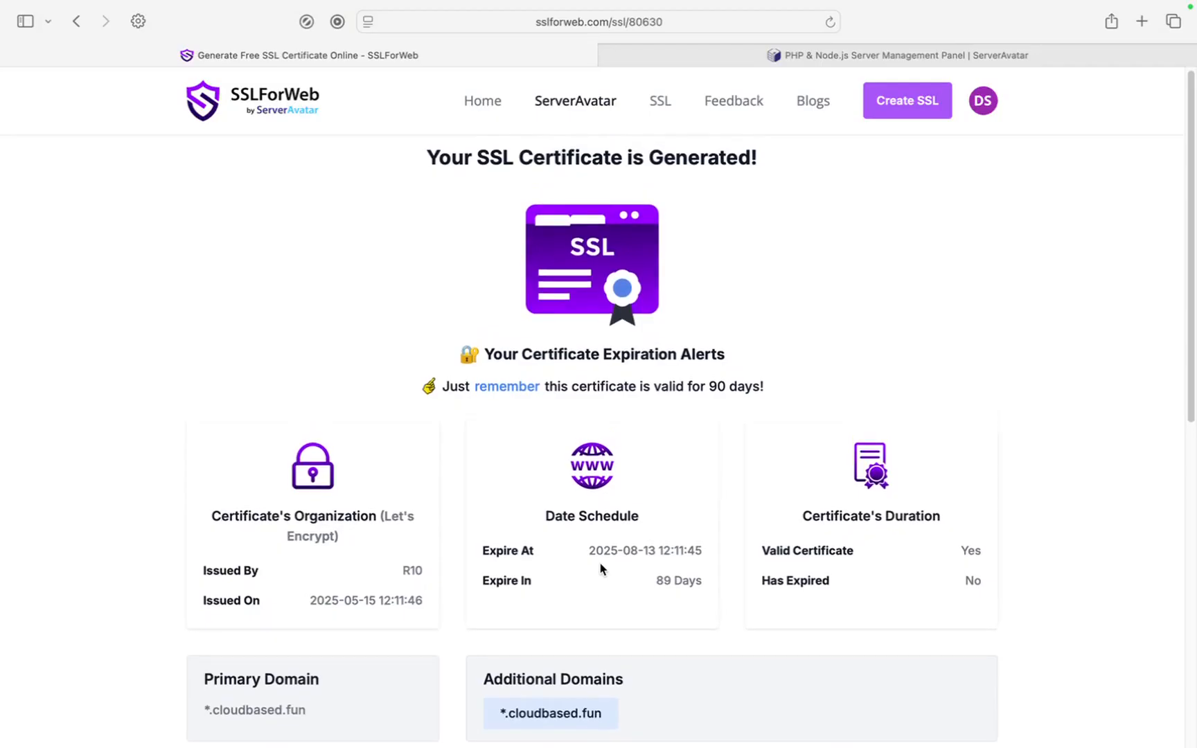
pyautogui.scroll(-4, 600, 568)
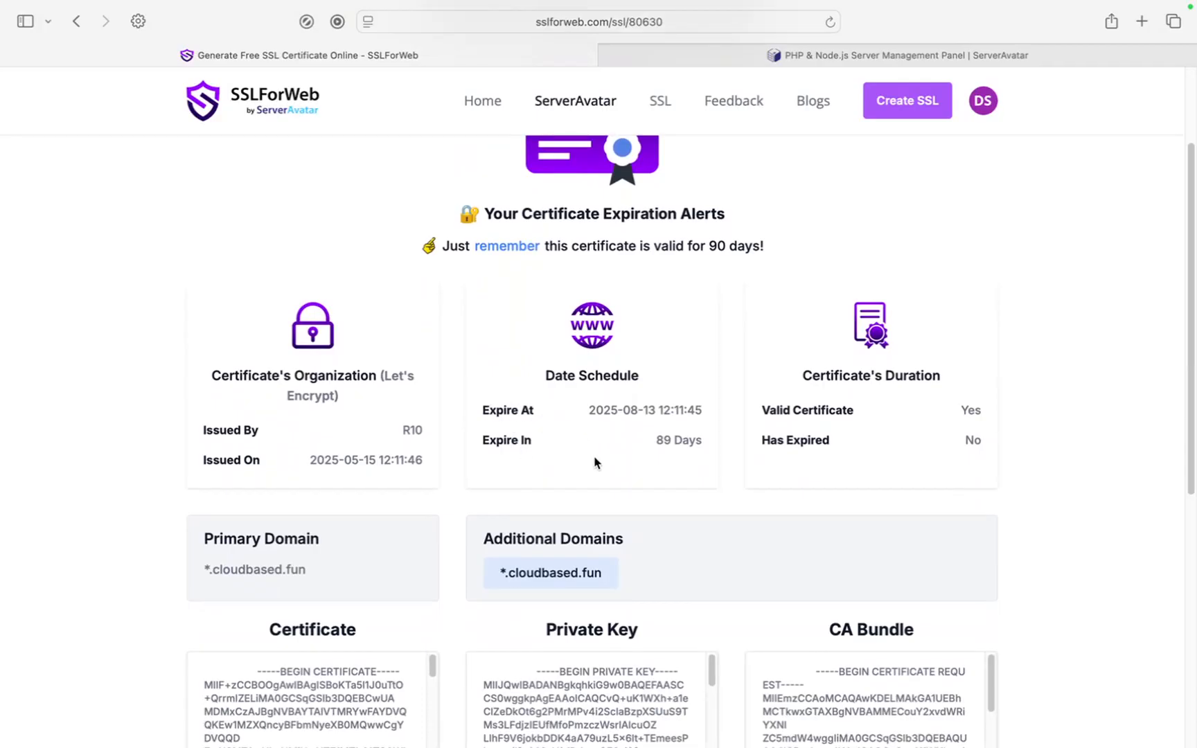
pyautogui.scroll(-1, 485, 451)
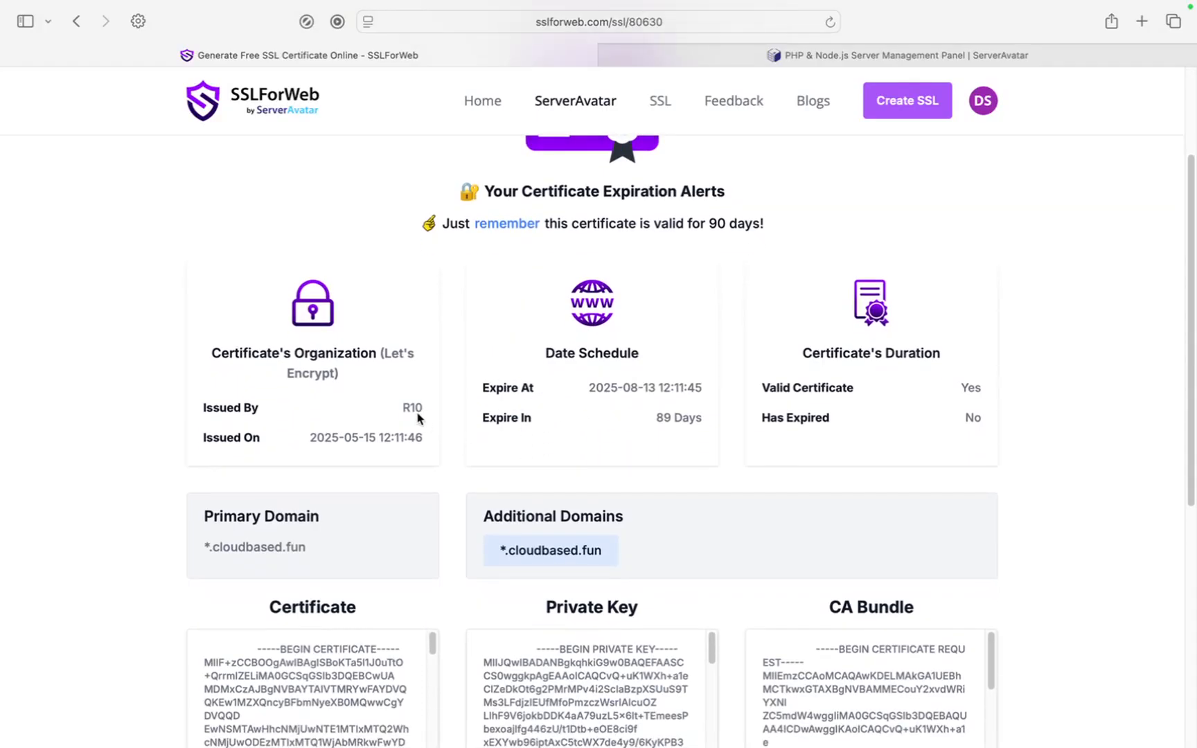
pyautogui.scroll(-2, 409, 411)
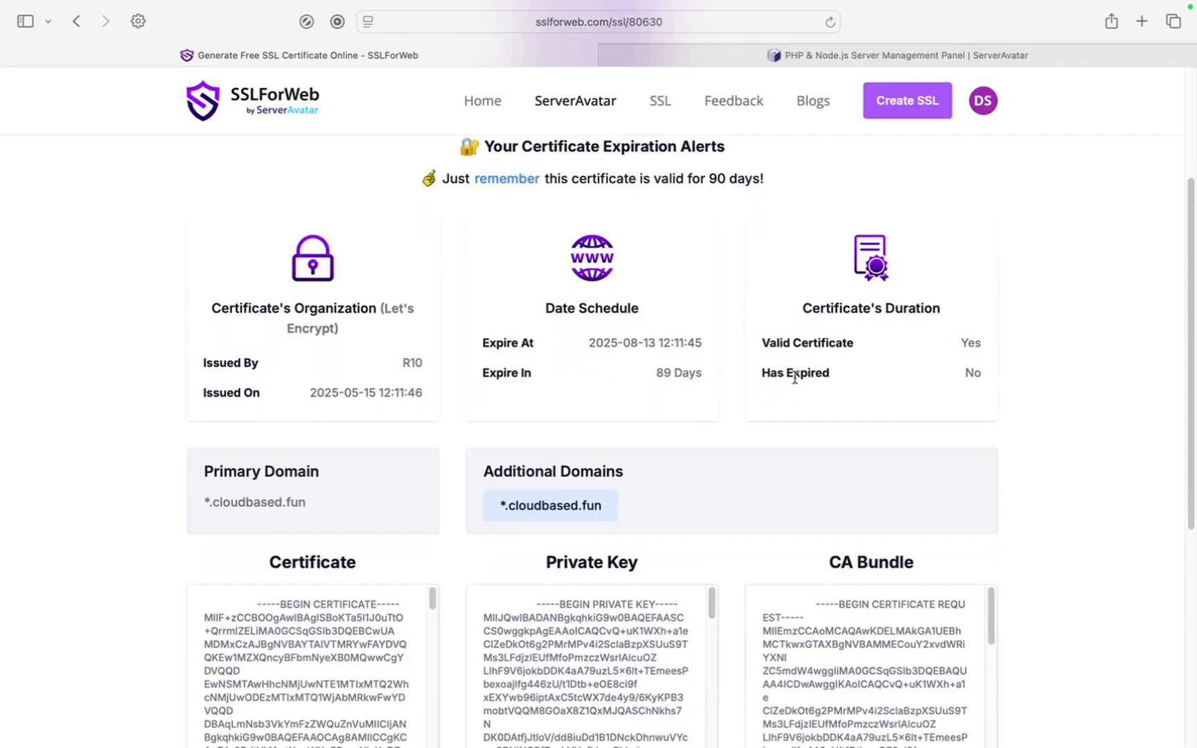
pyautogui.scroll(-8, 783, 438)
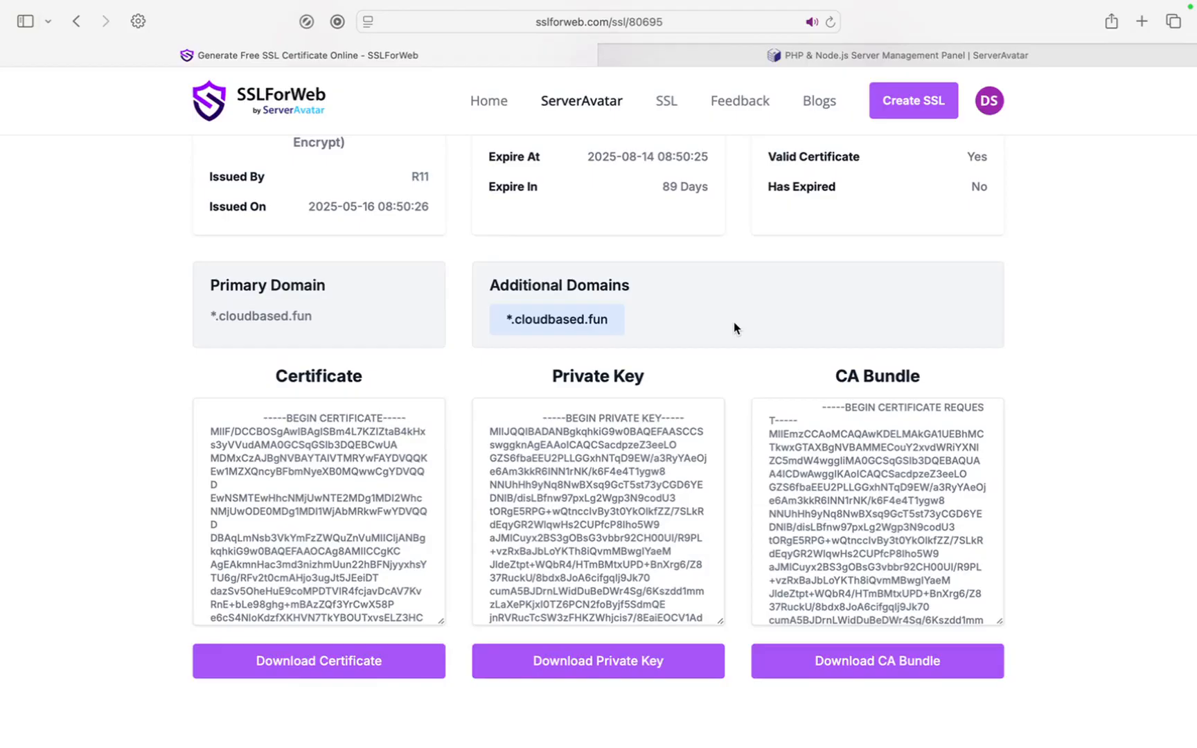
pyautogui.click(832, 59)
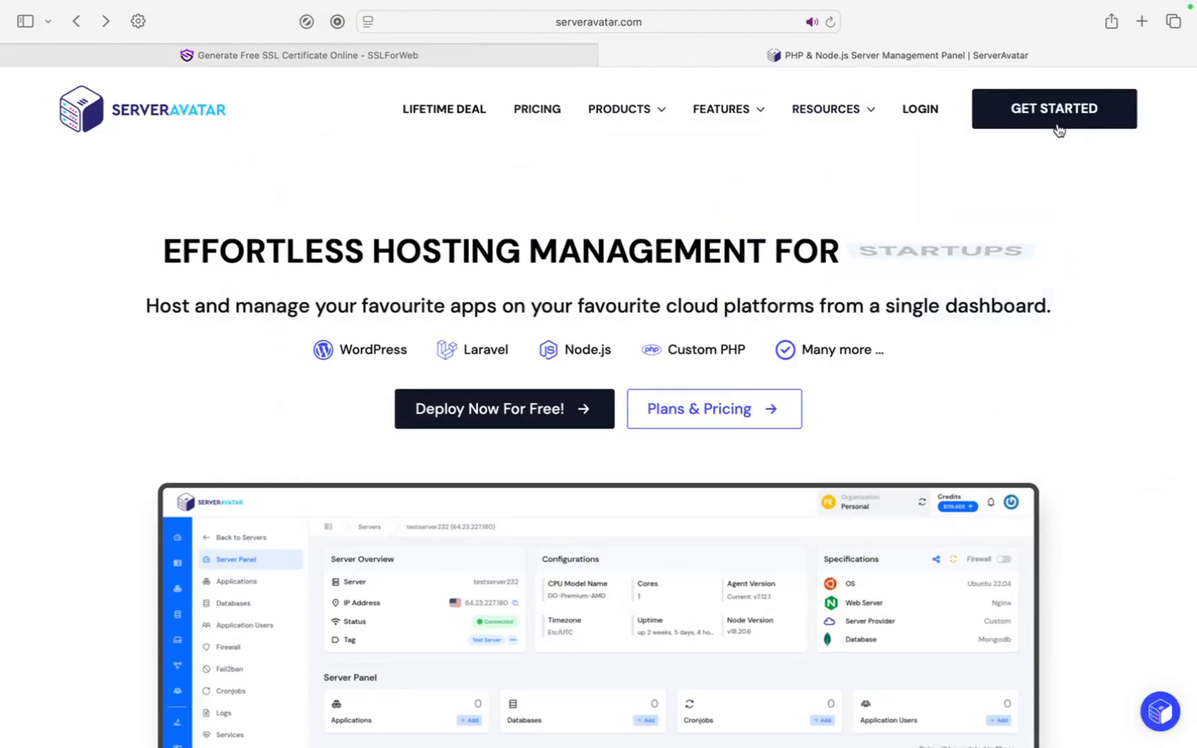
# Open ServerAvatar's sign-in page from Get Started and log in to the dashboard.
pyautogui.click(931, 113)
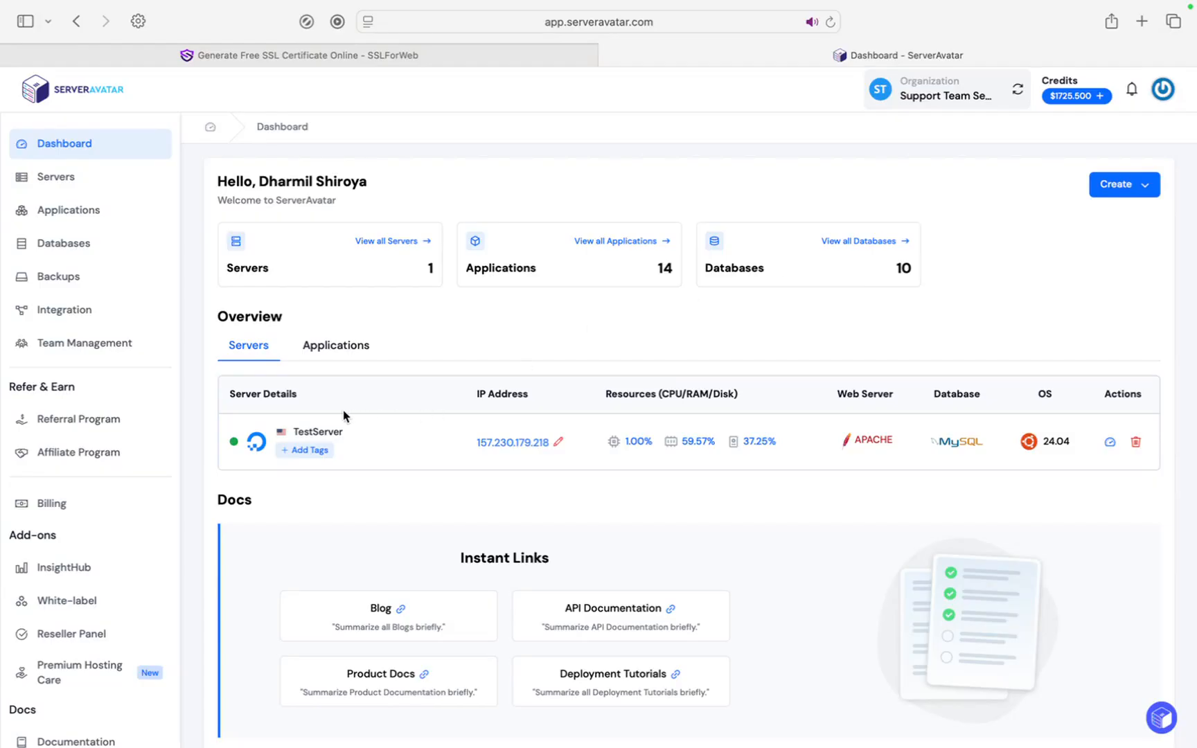
# Open TestServer's Create Application form and name the application sslforweb-demo.
pyautogui.click(311, 440)
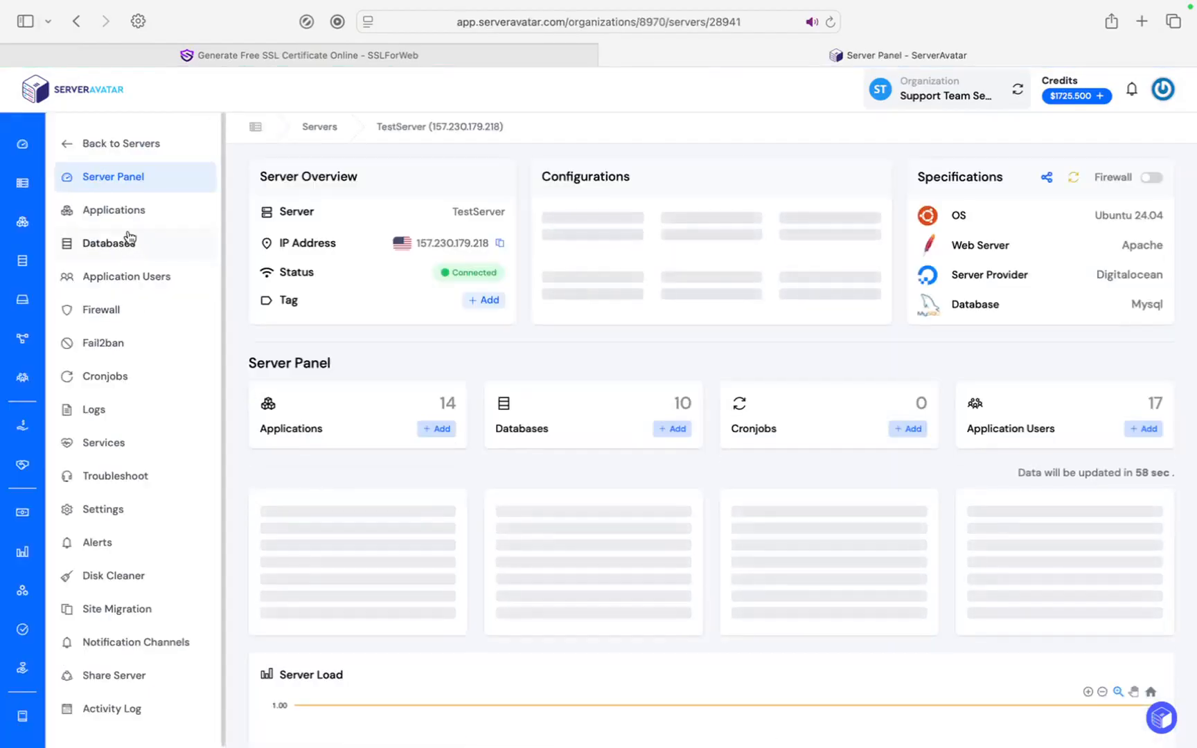
pyautogui.click(131, 216)
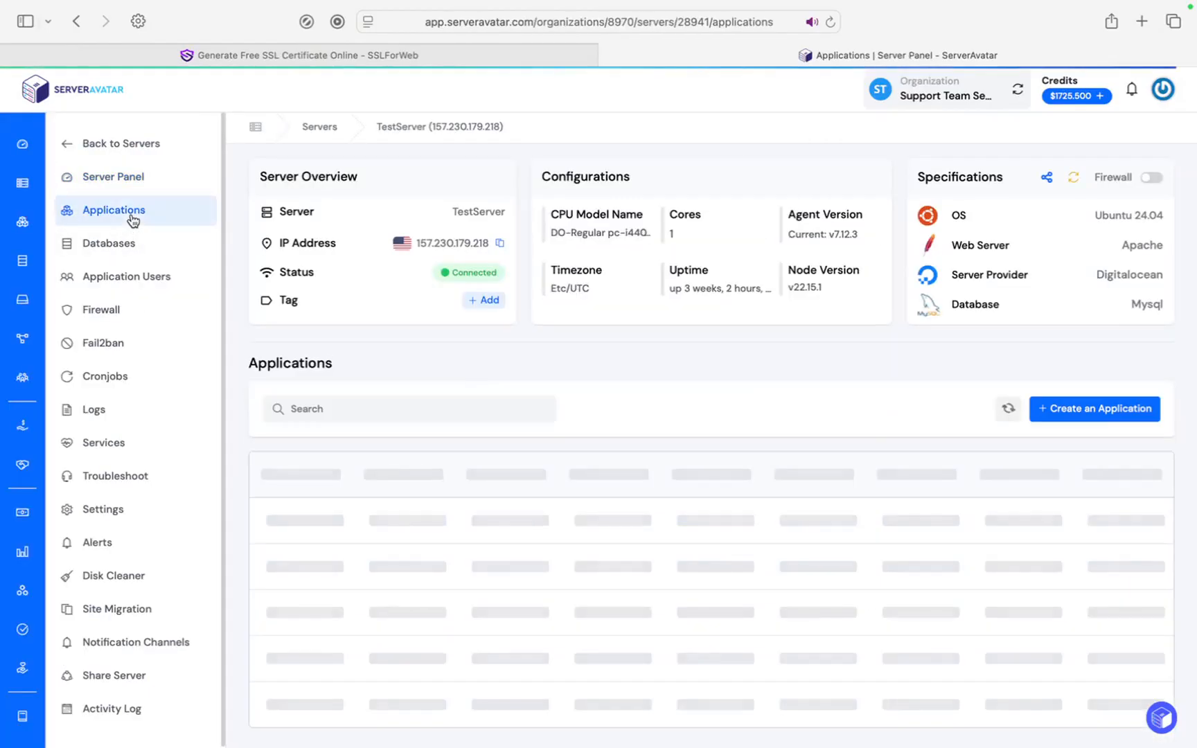
pyautogui.click(1071, 416)
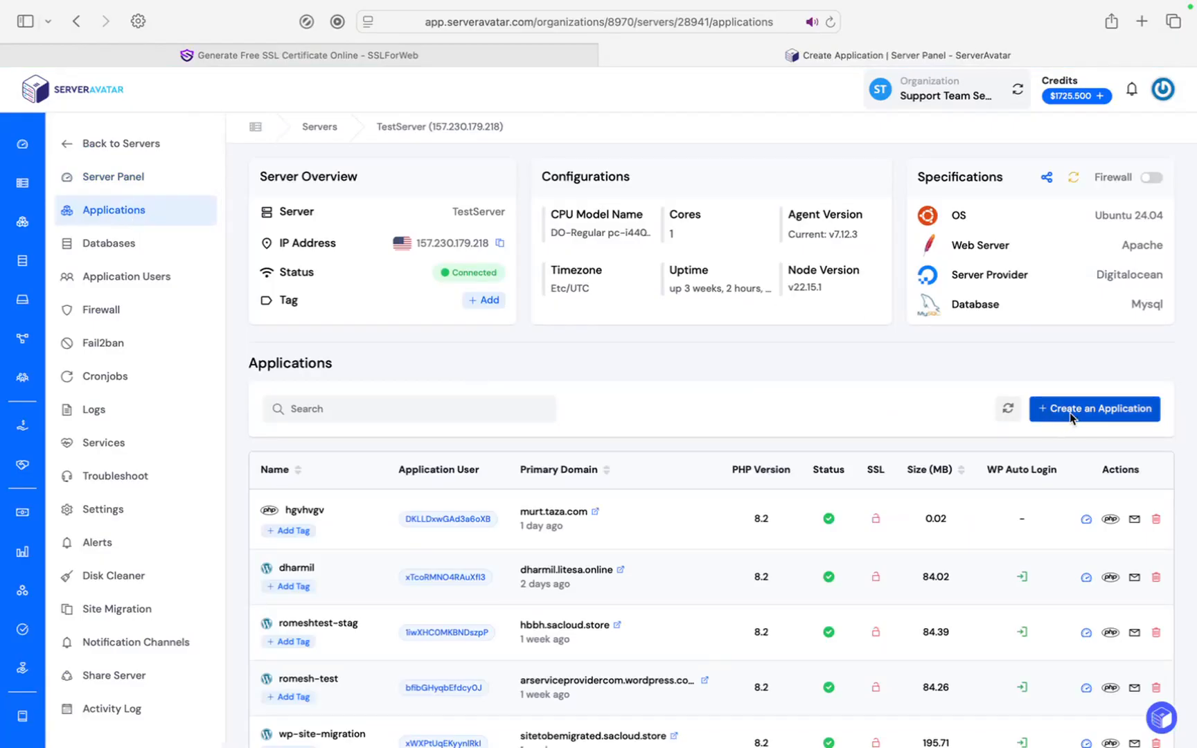
pyautogui.click(824, 203)
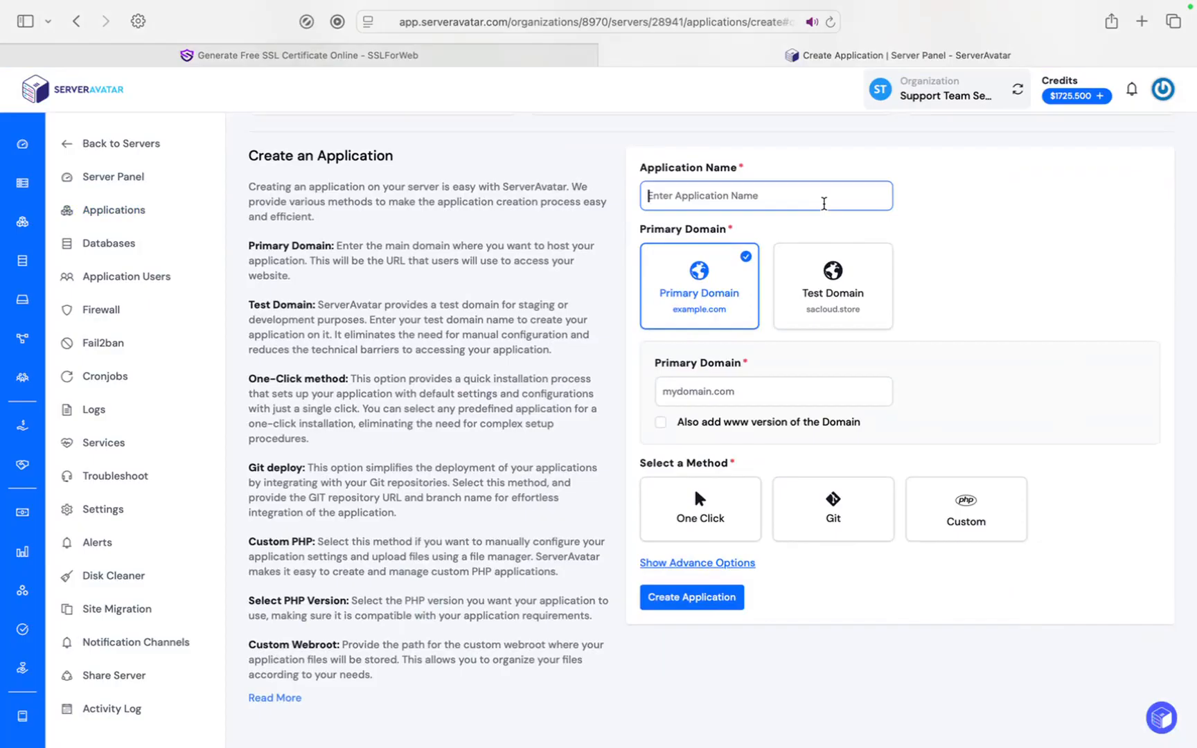
pyautogui.write('sslfor')
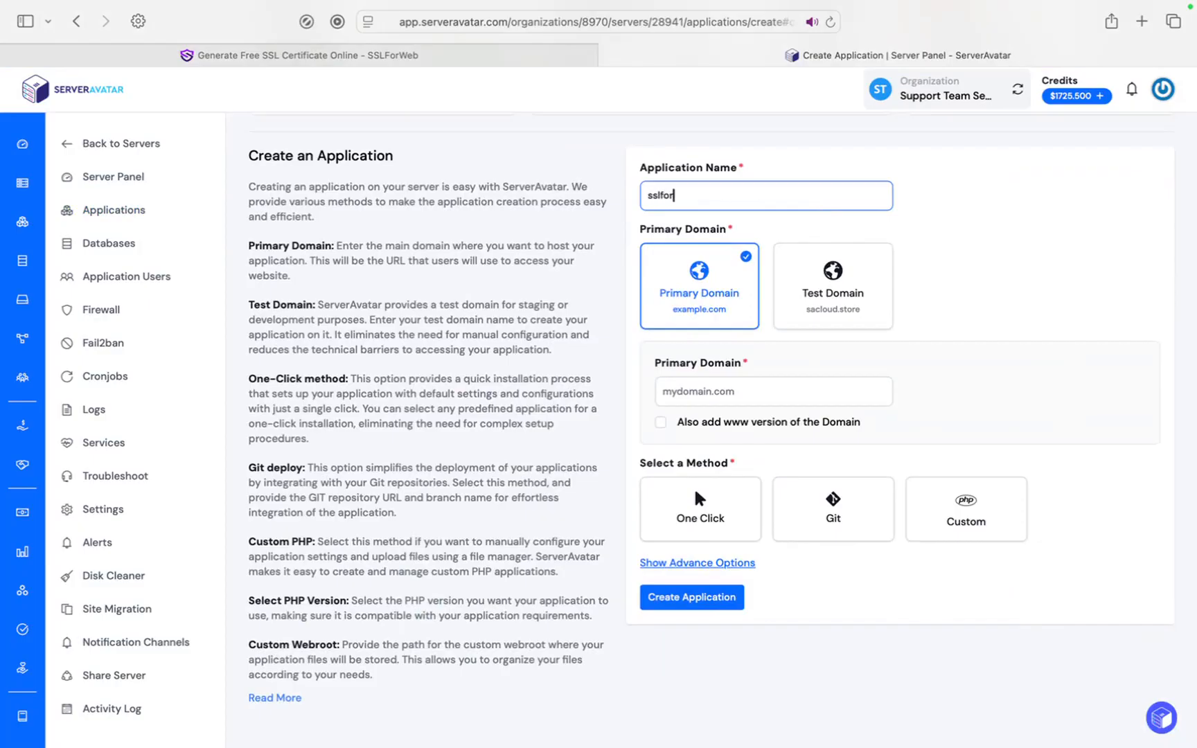
pyautogui.write('web-demo')
# Set primary domain sslforweb.cloudbased.fun, include www, and choose One Click installation.
pyautogui.click(733, 392)
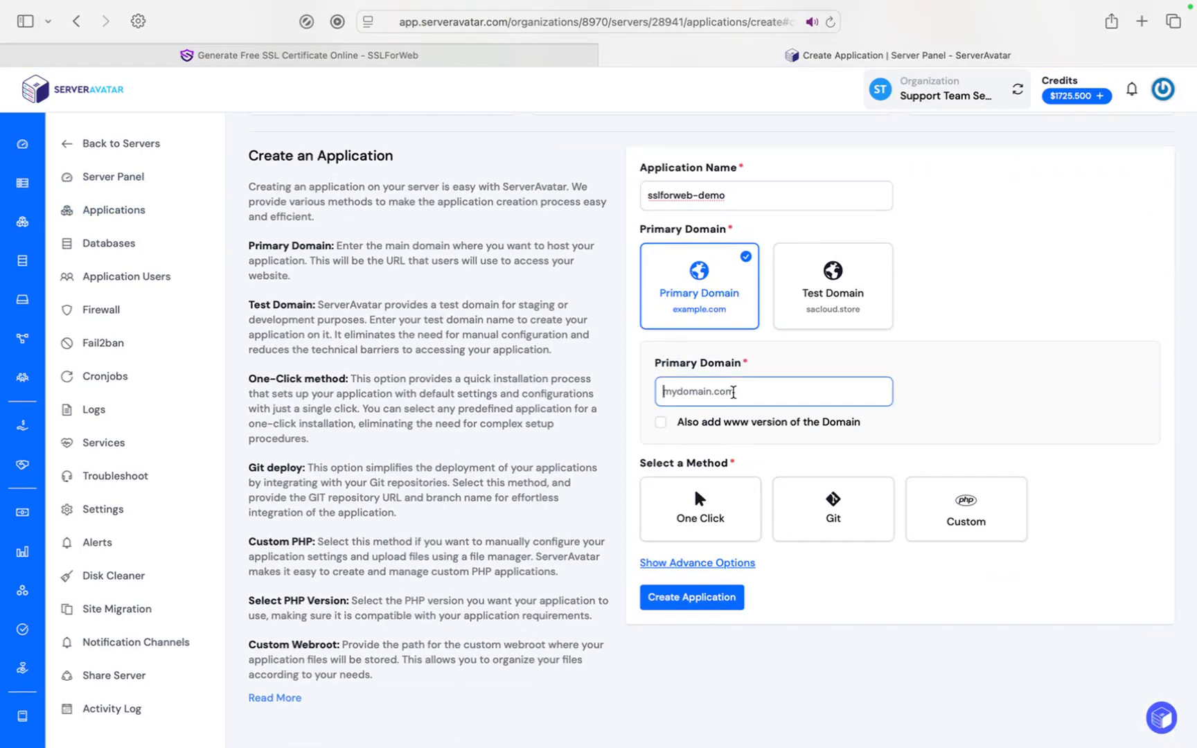
pyautogui.write('.cloud')
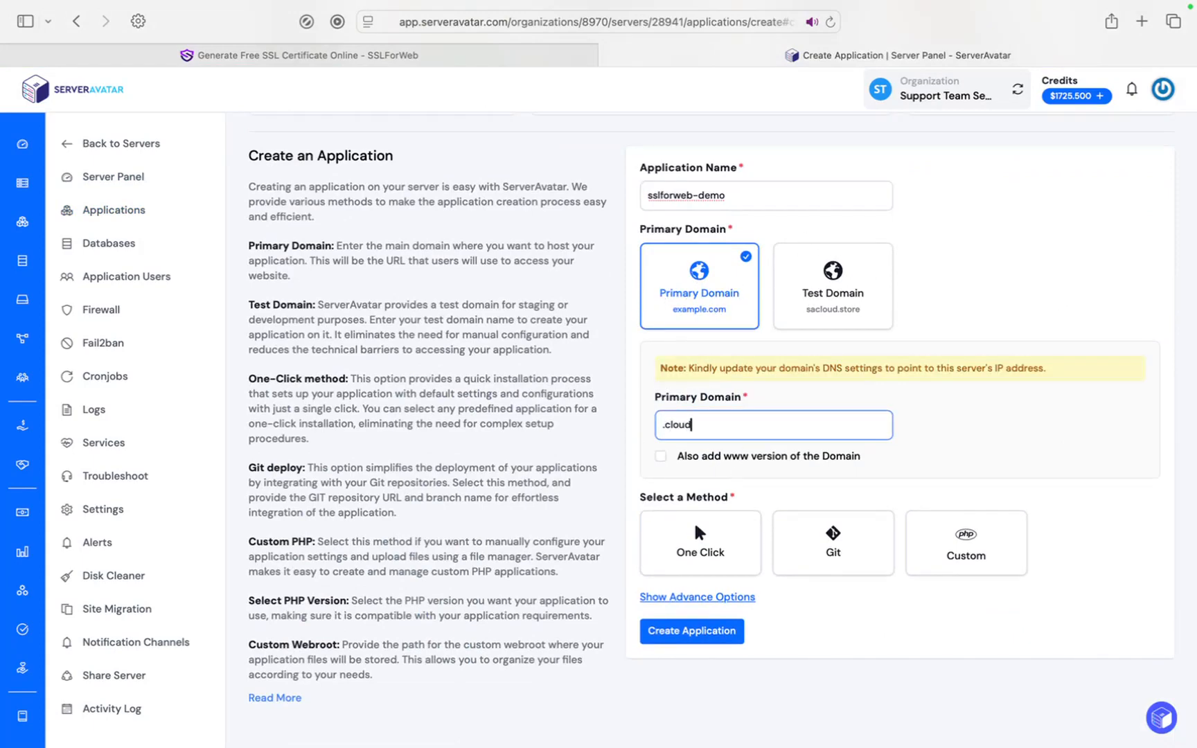
pyautogui.write('based.fun')
pyautogui.click(664, 425)
pyautogui.press('BackSpace')
pyautogui.write('sslforweb')
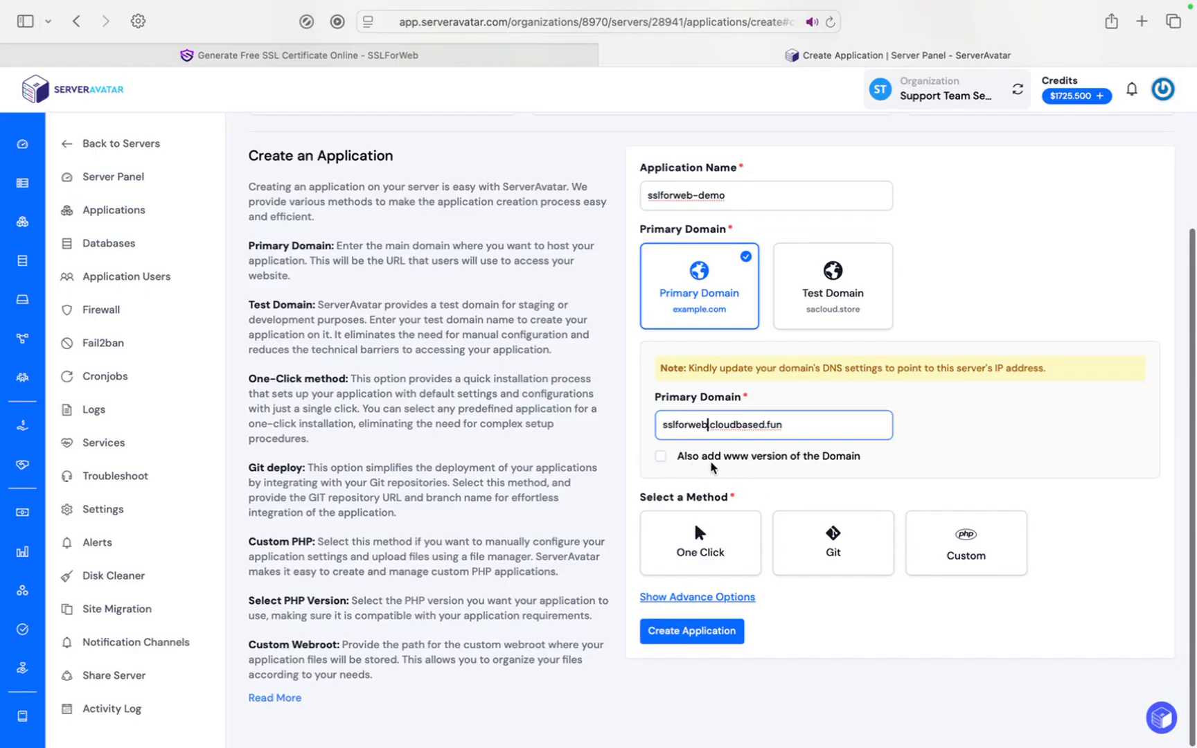
pyautogui.click(661, 456)
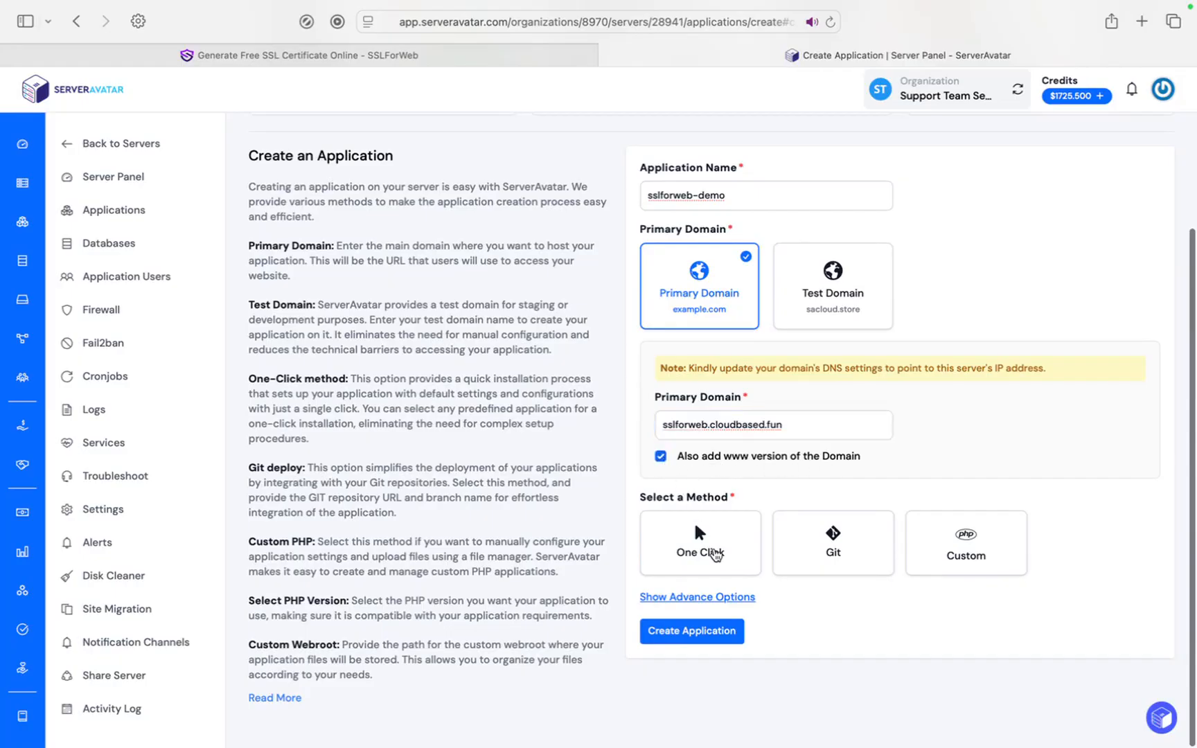
pyautogui.click(714, 555)
pyautogui.scroll(-3, 692, 538)
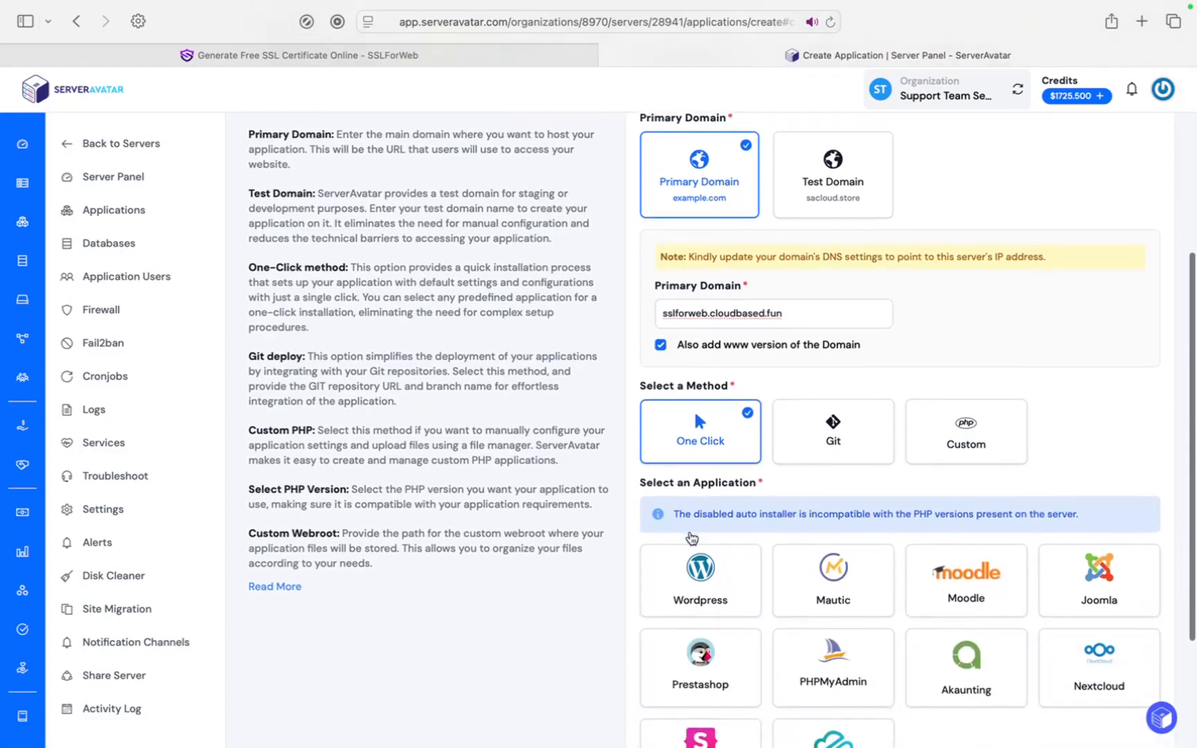
# Choose WordPress with site title SSLForWeb, English (UK) language and Kolkata UTC+05:30 timezone.
pyautogui.scroll(-3, 691, 537)
pyautogui.click(719, 484)
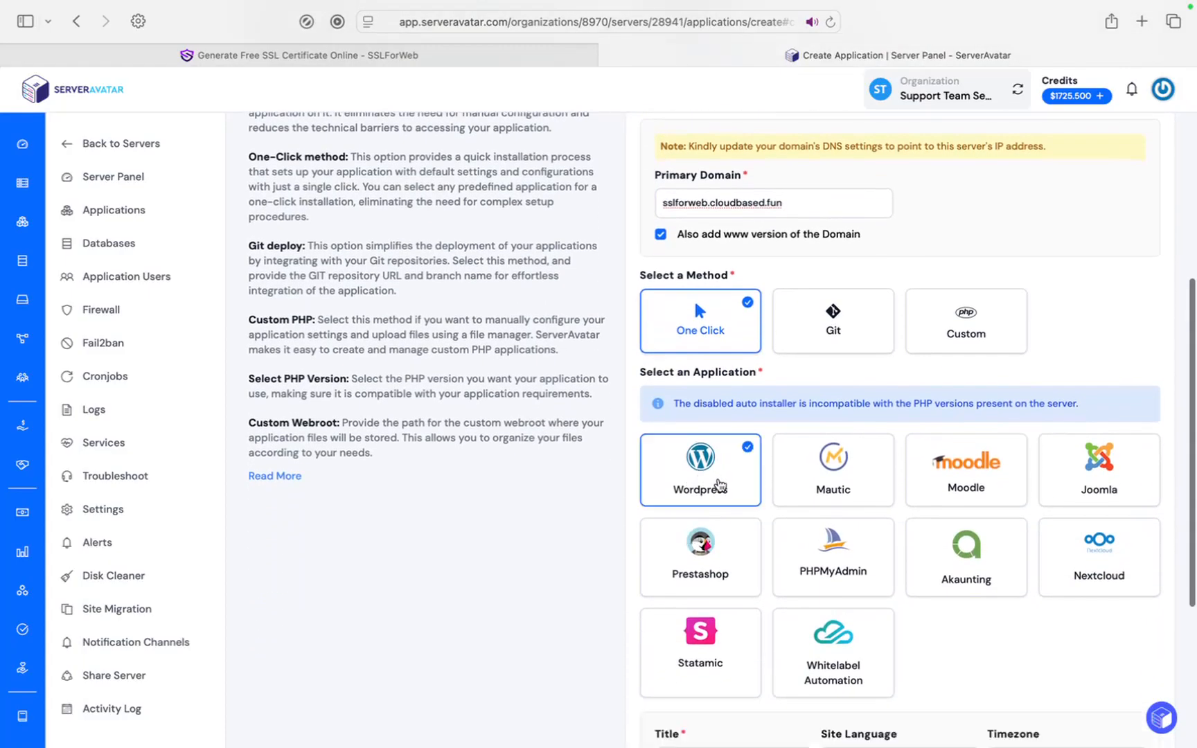
pyautogui.scroll(-5, 720, 484)
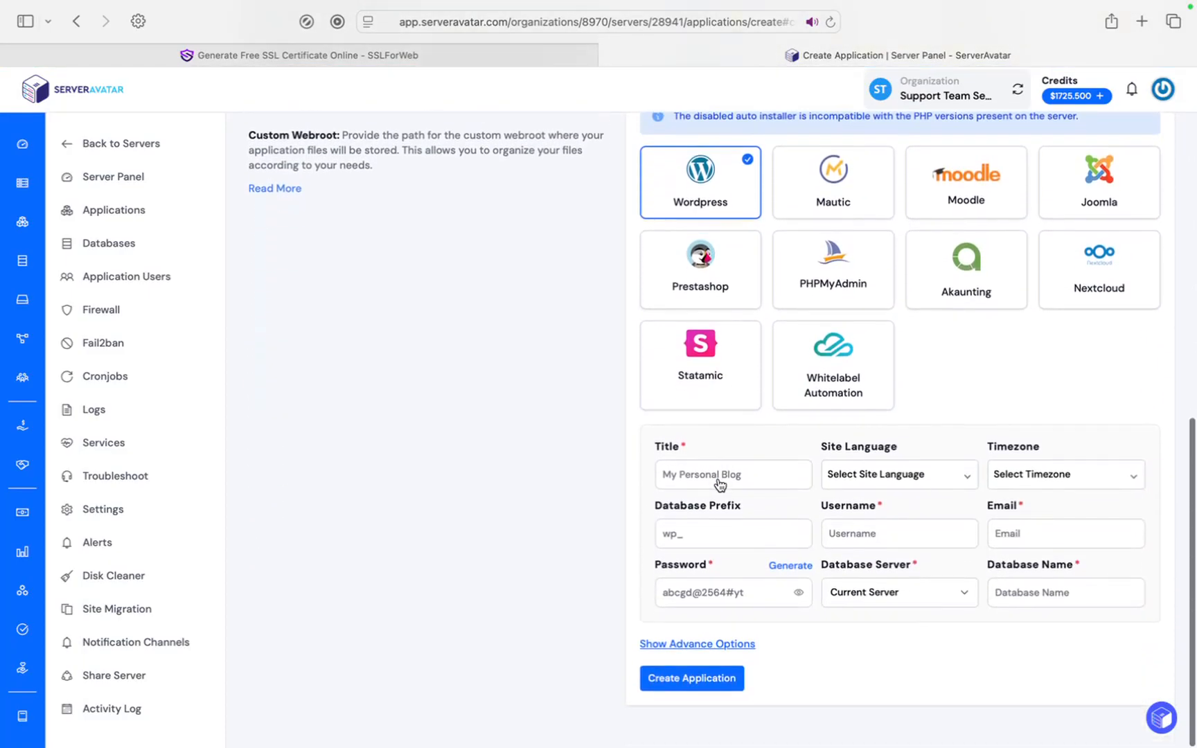
pyautogui.click(715, 486)
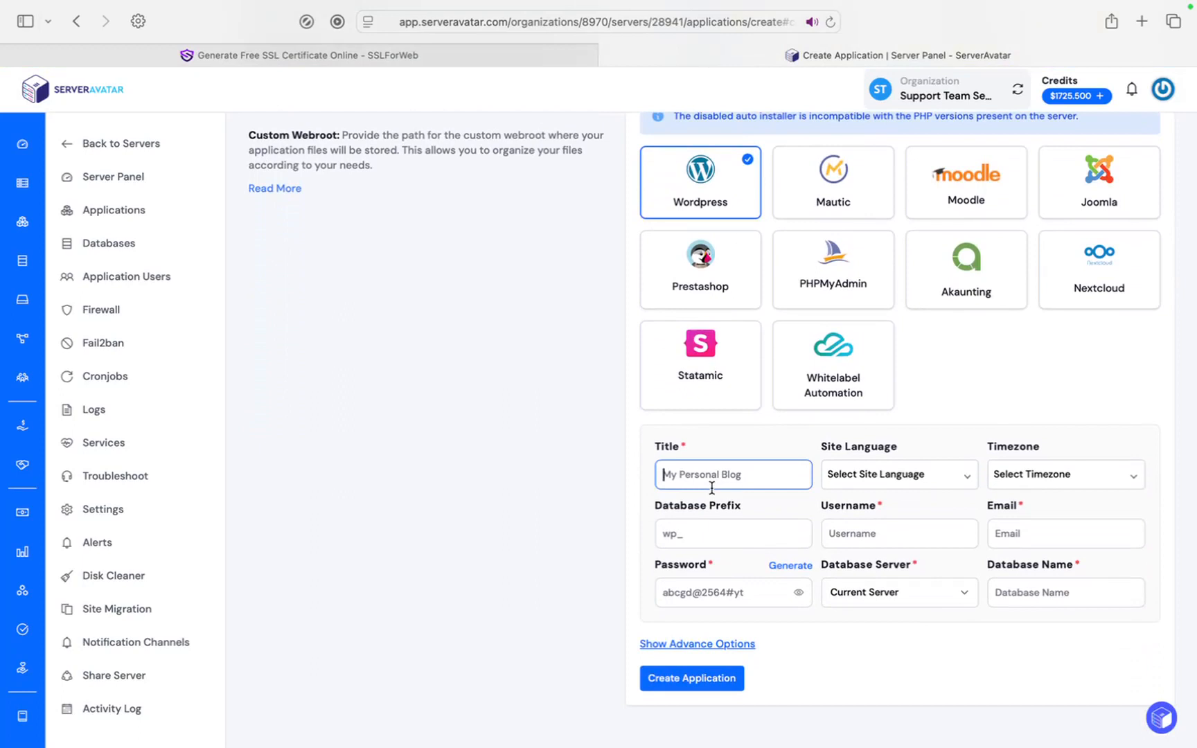
pyautogui.write('SSLForWeb')
pyautogui.press('Tab')
pyautogui.write('engli')
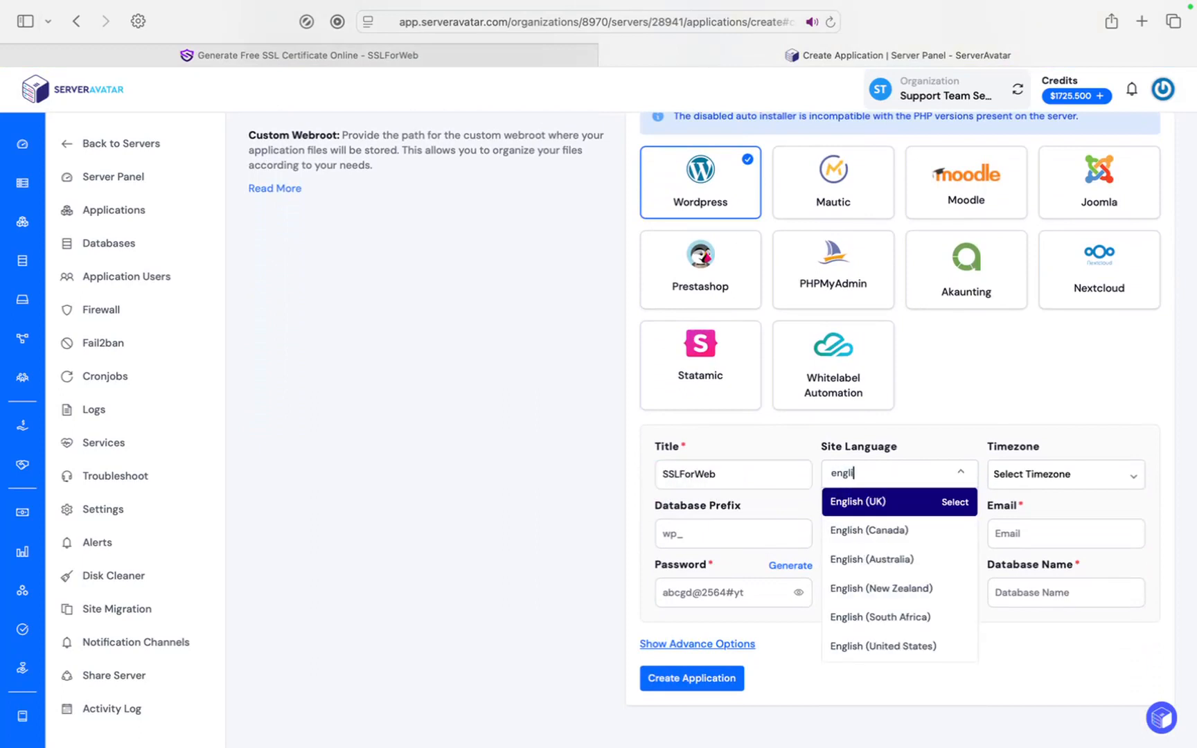
pyautogui.write('sh')
pyautogui.click(908, 506)
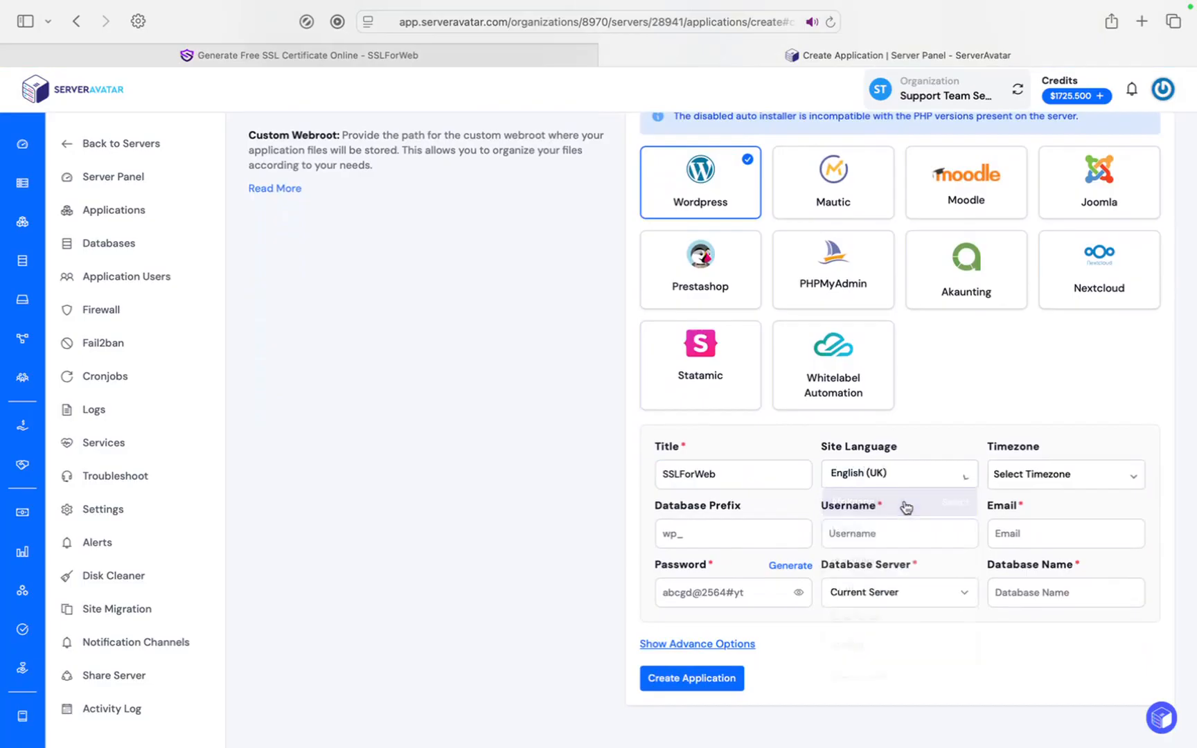
pyautogui.click(1016, 476)
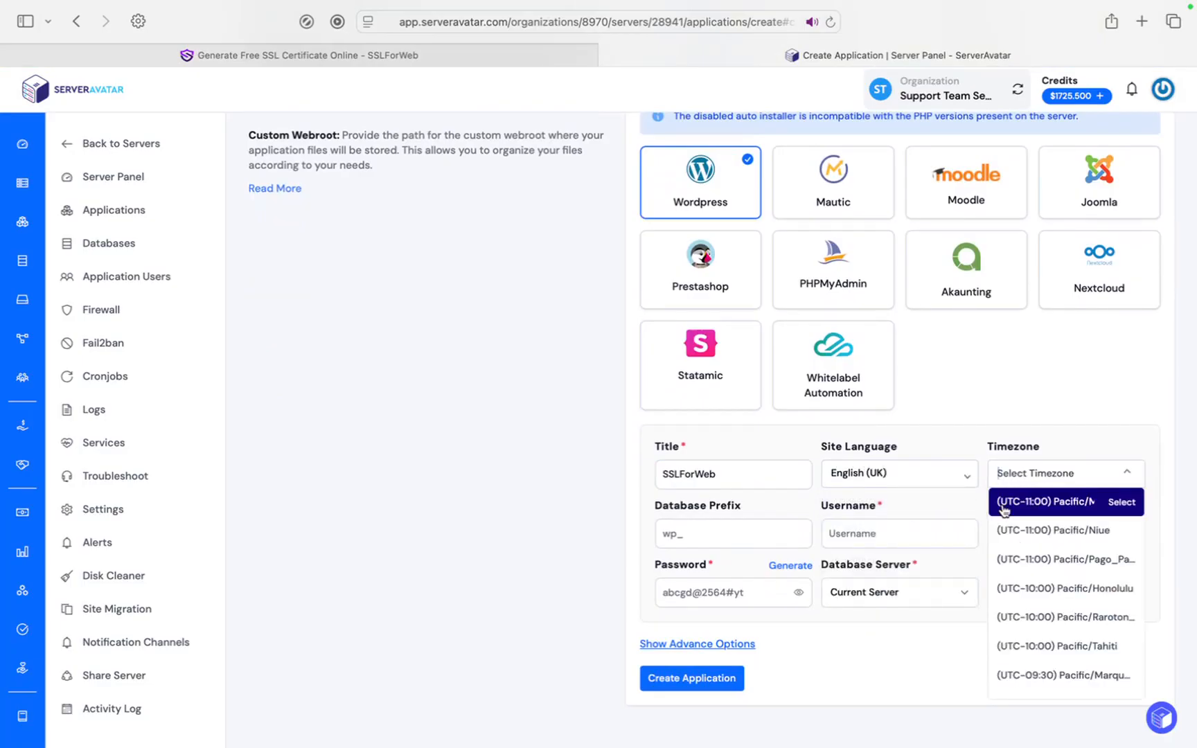
pyautogui.write('kolka')
pyautogui.press('Return')
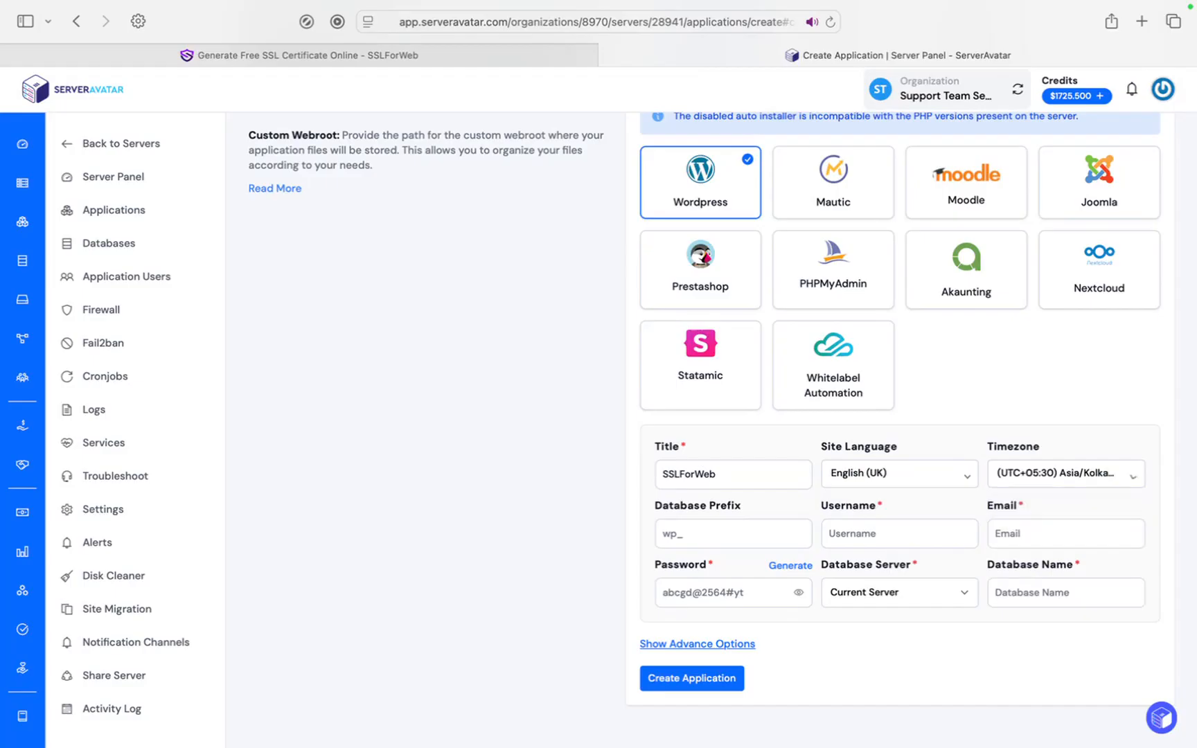
# Enter the admin username and e-mail address, and fill in a generated password.
pyautogui.click(779, 529)
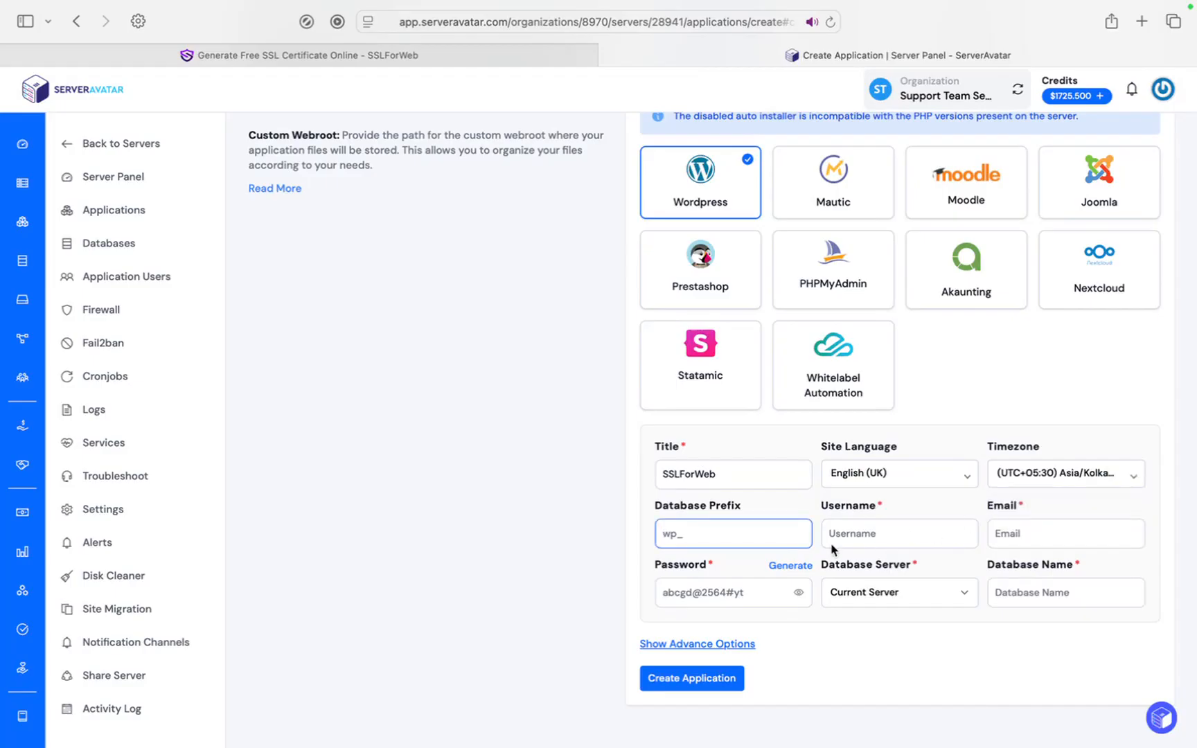
pyautogui.click(923, 528)
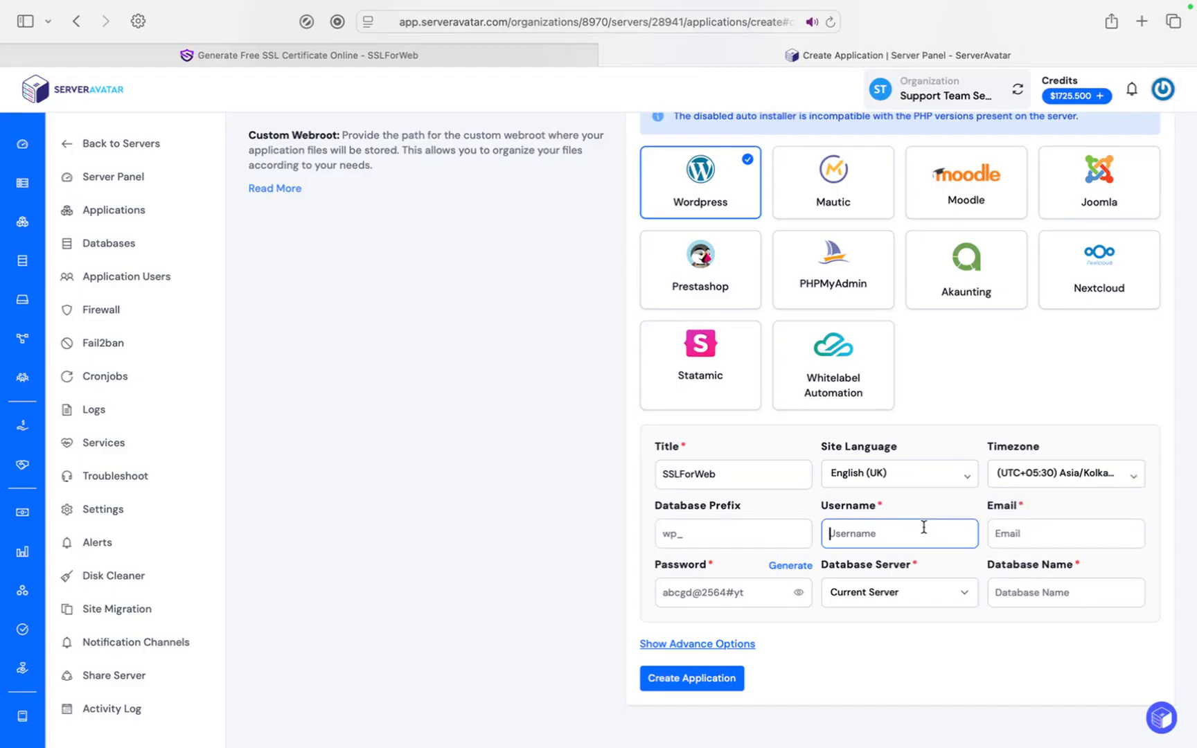
pyautogui.write('Dharmil')
pyautogui.click(1080, 527)
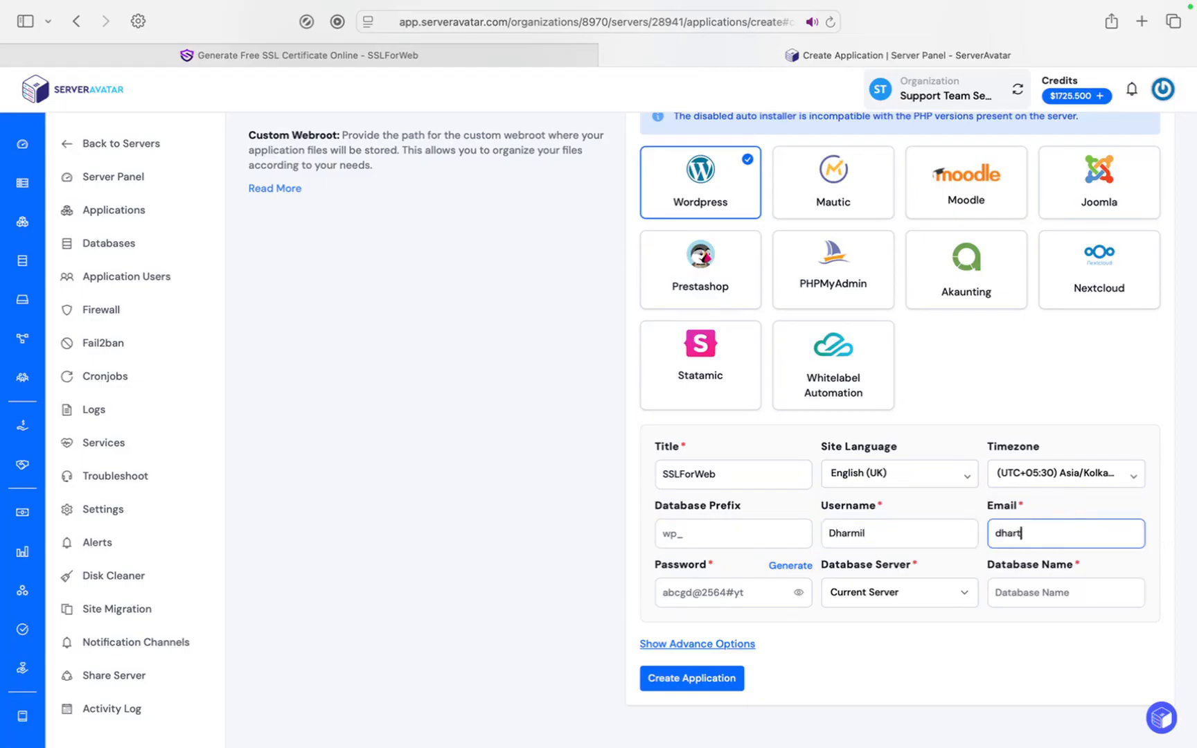
pyautogui.click(781, 567)
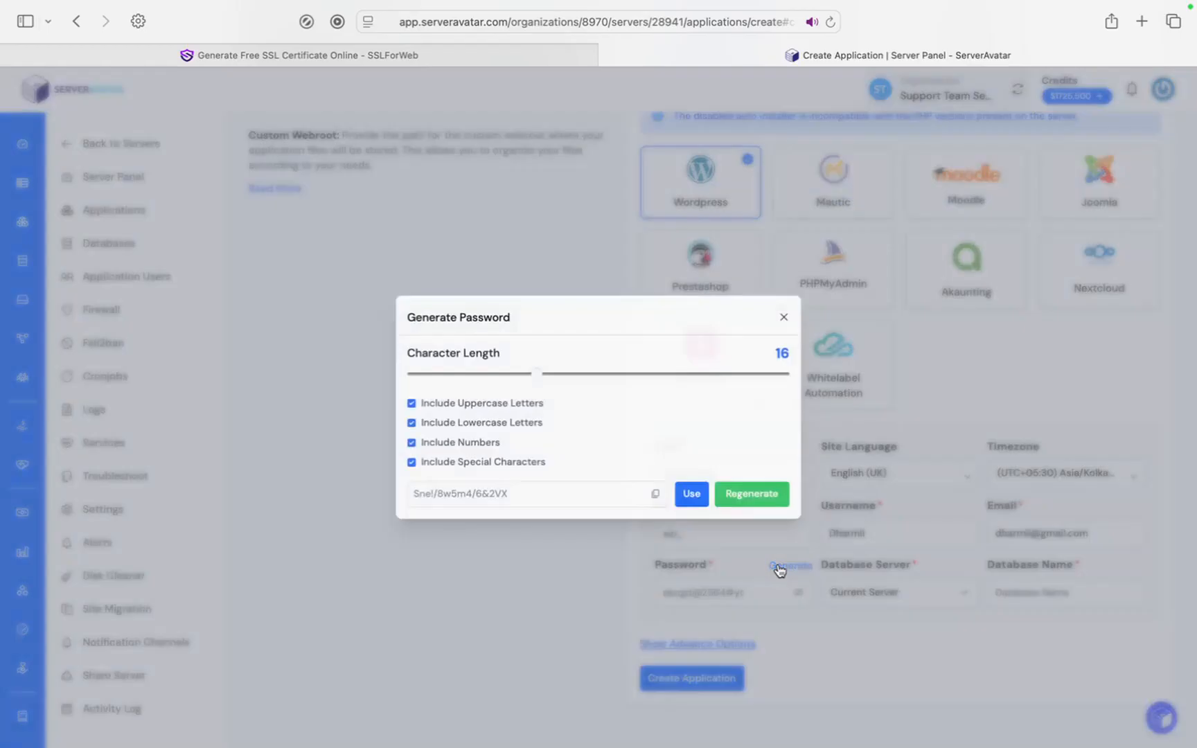
pyautogui.click(697, 499)
# Keep Current Server for the database, name it SSLForWeb, and create the application.
pyautogui.click(883, 602)
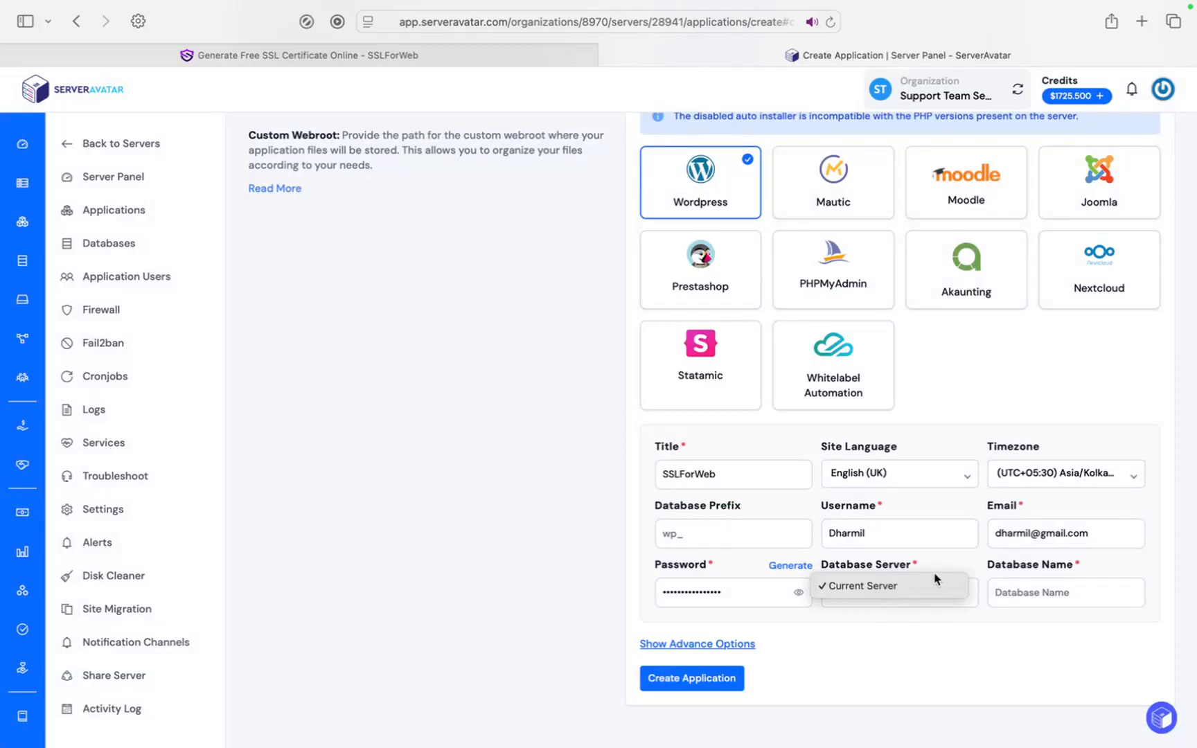
pyautogui.click(1026, 594)
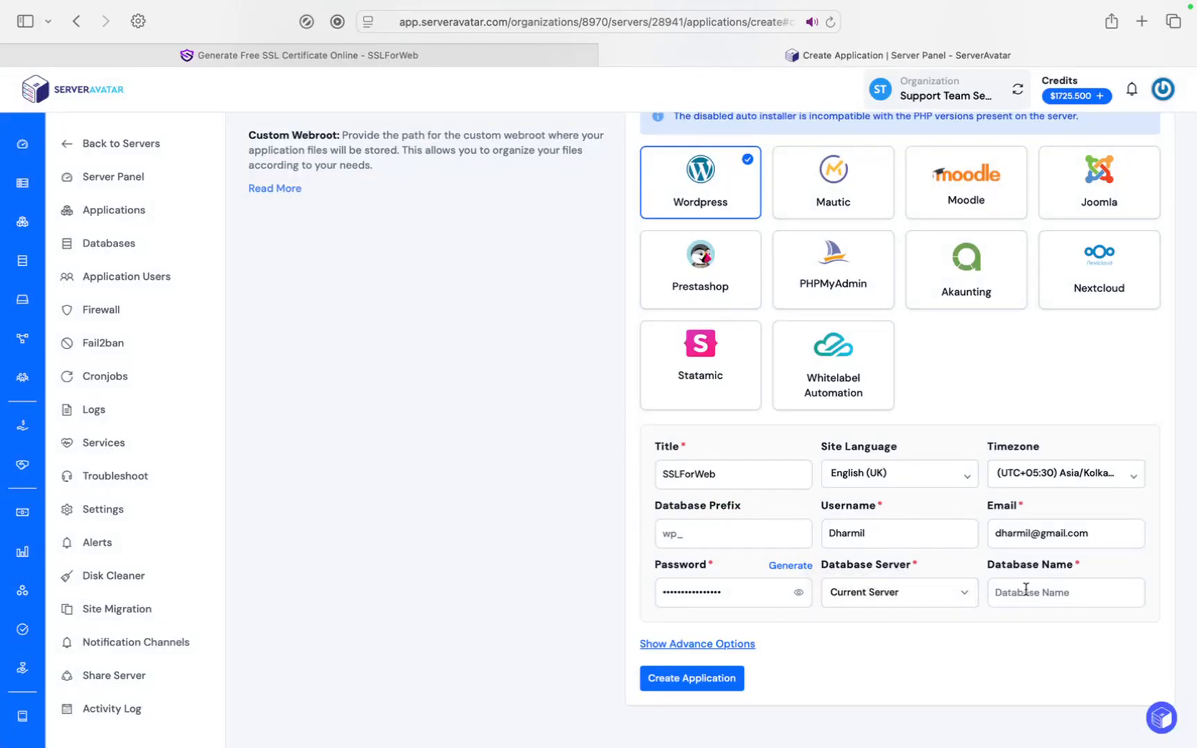
pyautogui.click(1026, 591)
pyautogui.write('SSL')
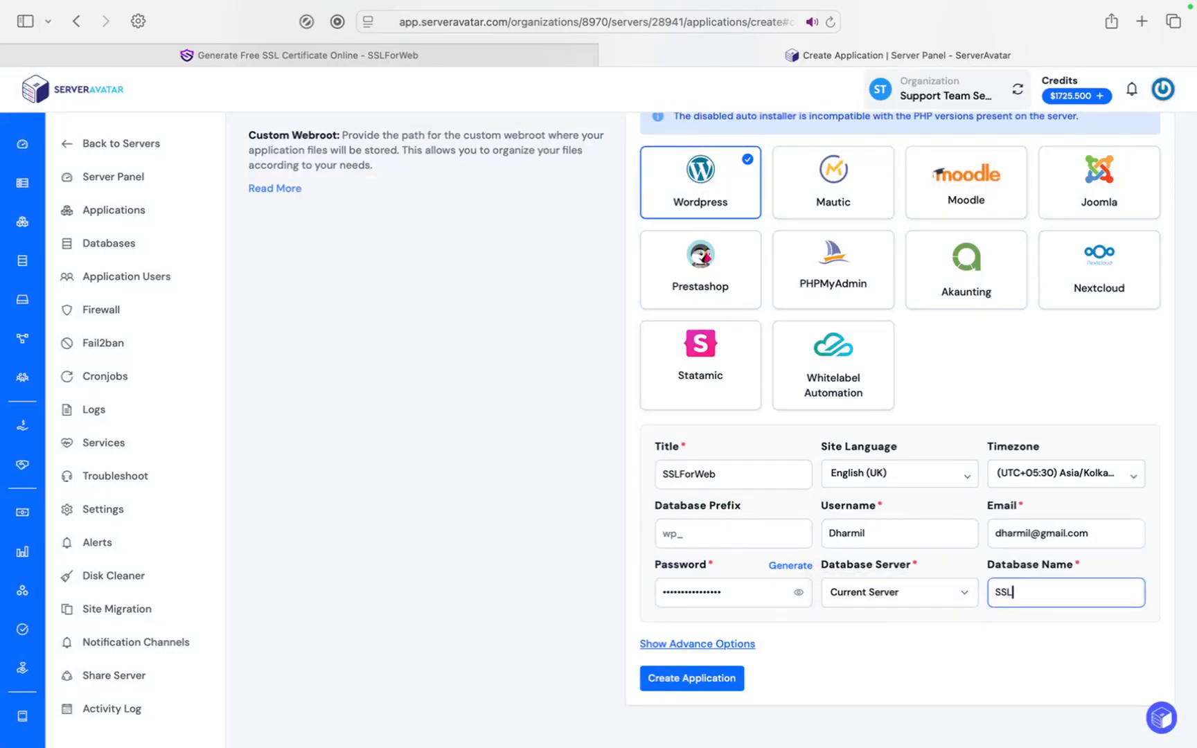
pyautogui.write('ForWeb')
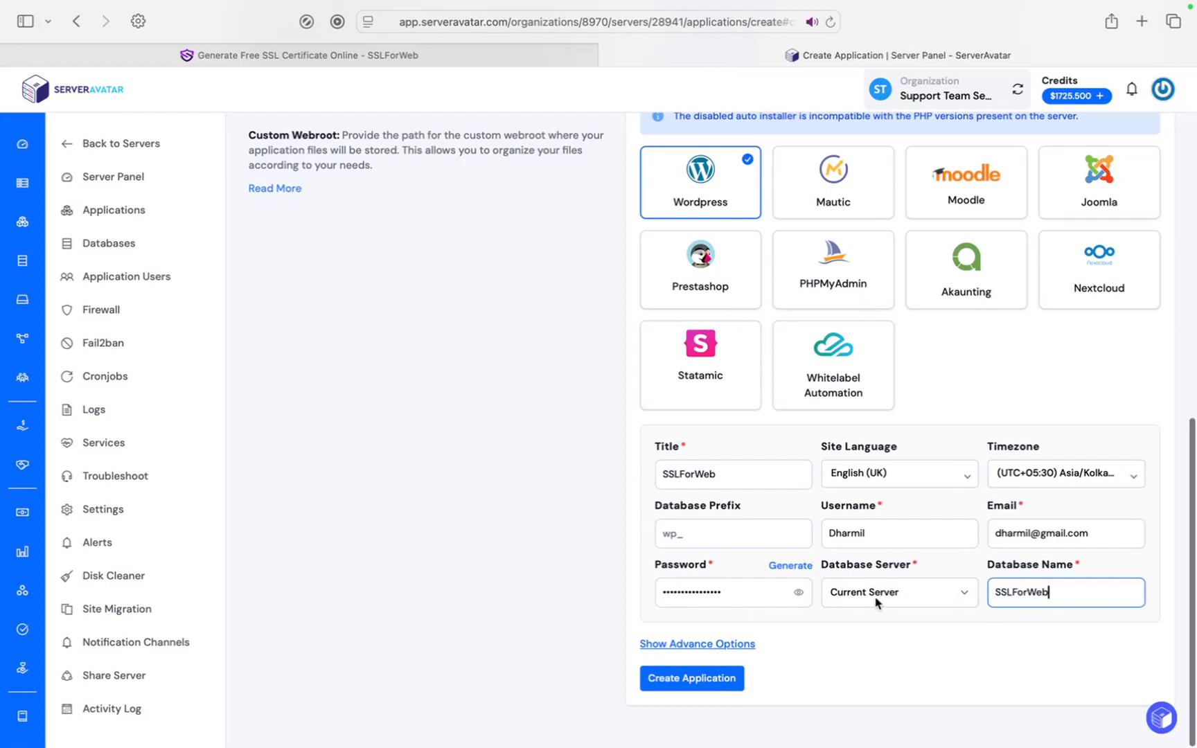
pyautogui.click(717, 682)
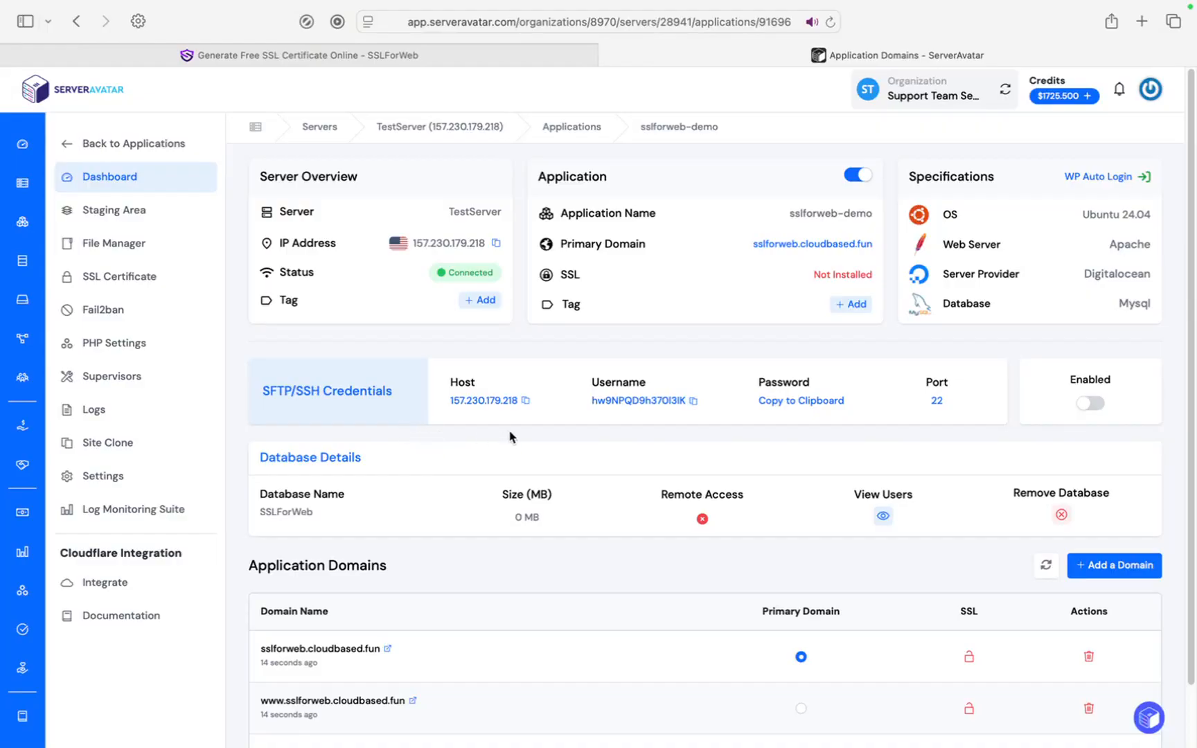
# Check the sslforweb-demo dashboard's domain and IP, then return to Cloudflare's cloudbased.fun DNS records.
pyautogui.scroll(-1, 509, 440)
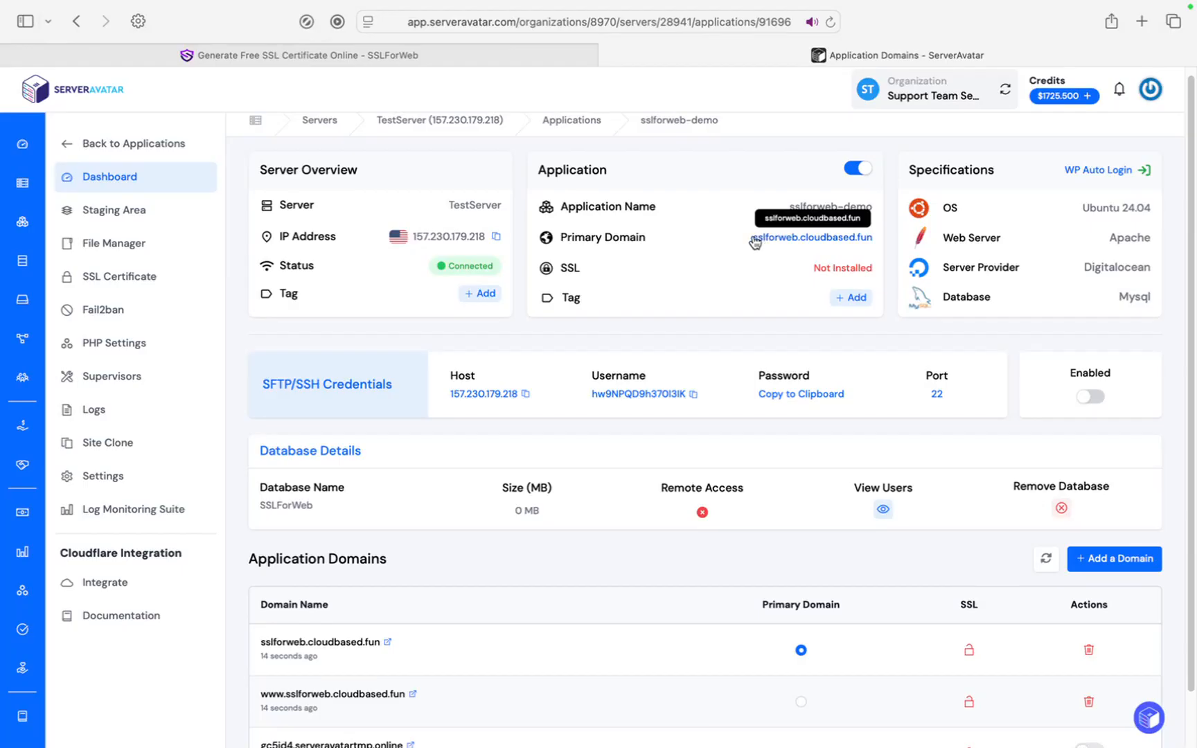
pyautogui.hotkey('ctrl', 'Left')
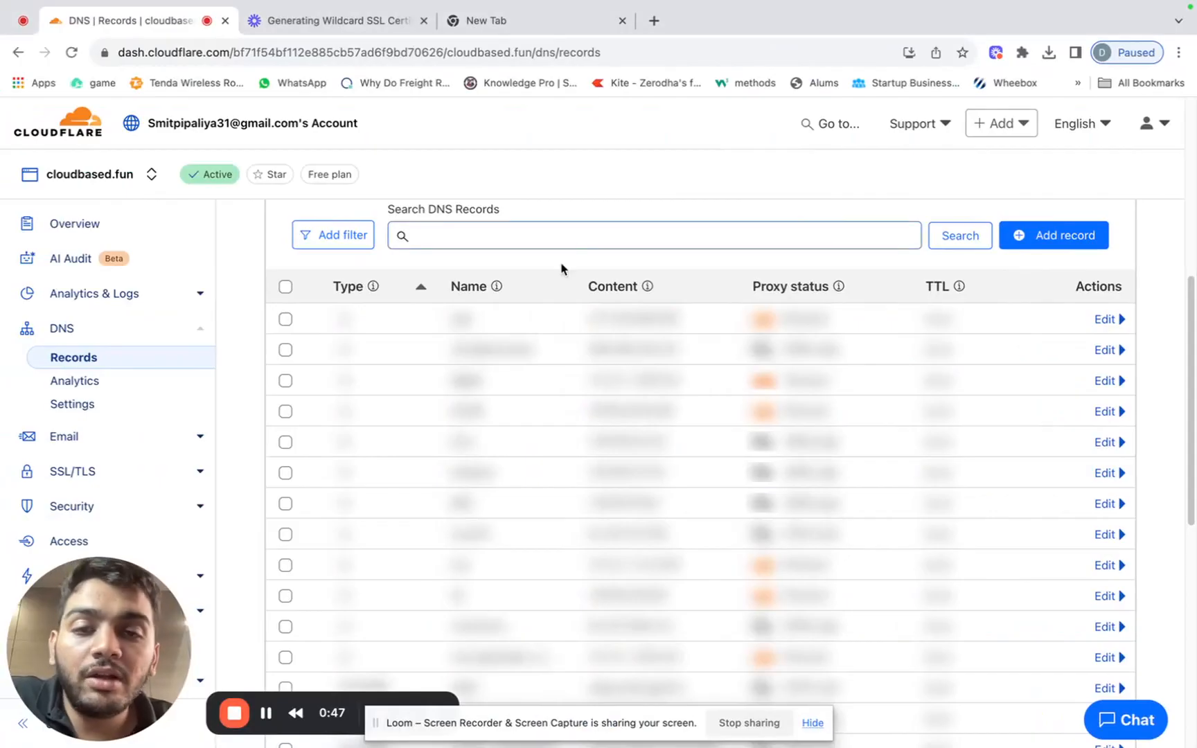
# Start a new Cloudflare DNS record named sslforweb.
pyautogui.scroll(1, 563, 269)
pyautogui.scroll(1, 565, 271)
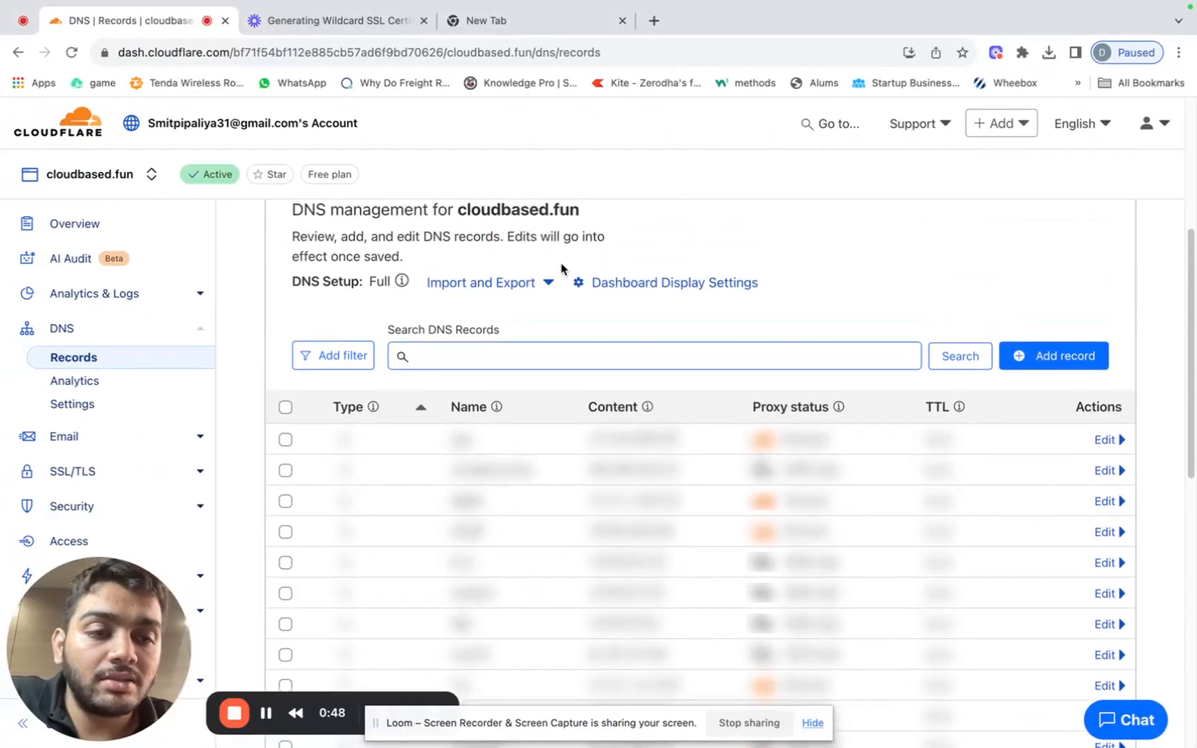
pyautogui.click(1040, 361)
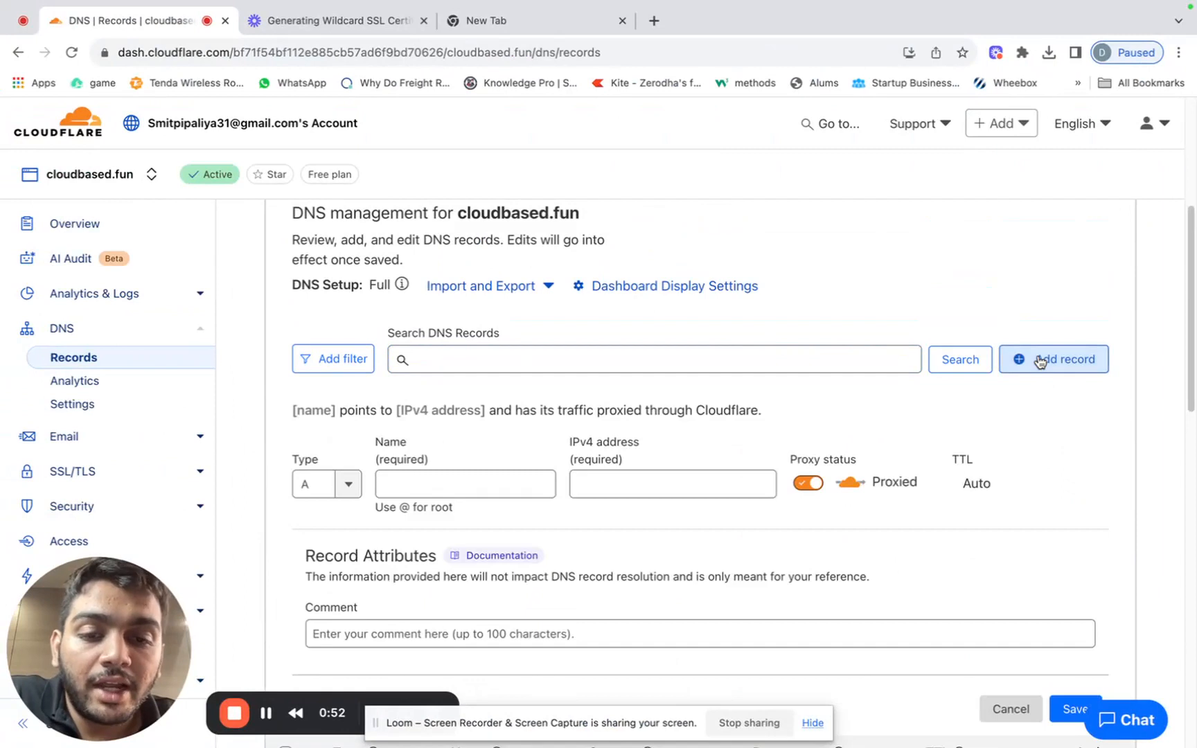
pyautogui.click(413, 483)
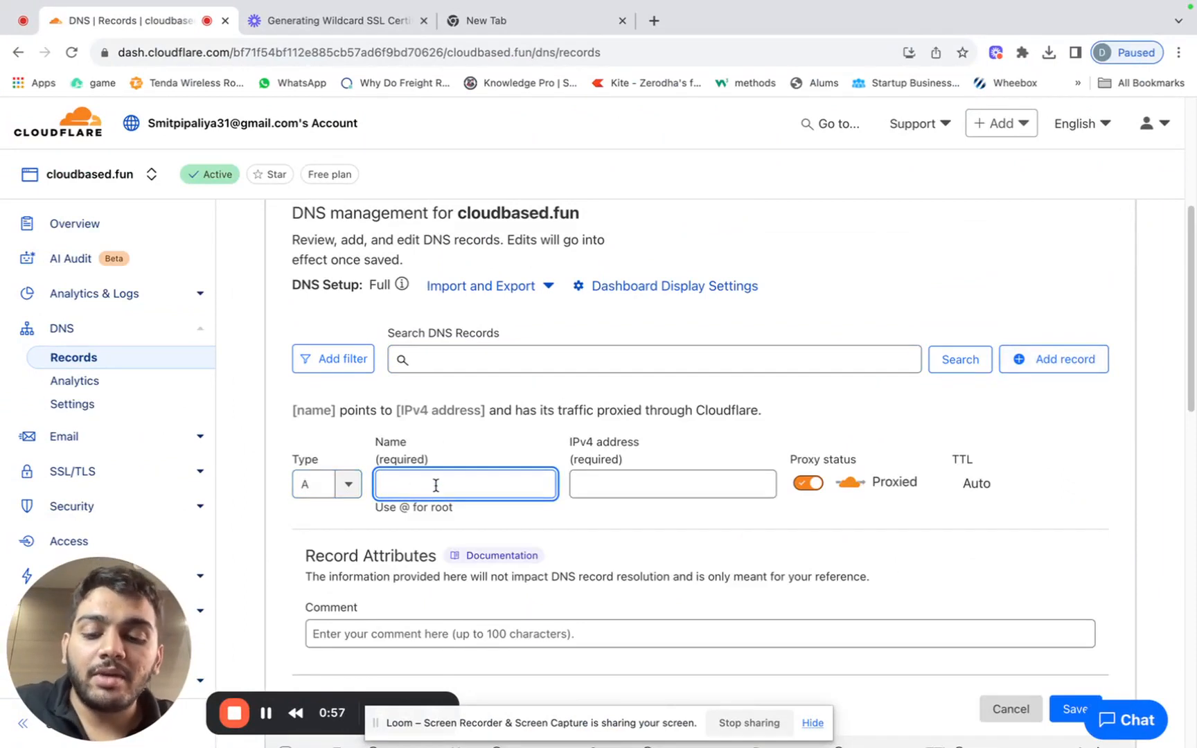
pyautogui.write('ss')
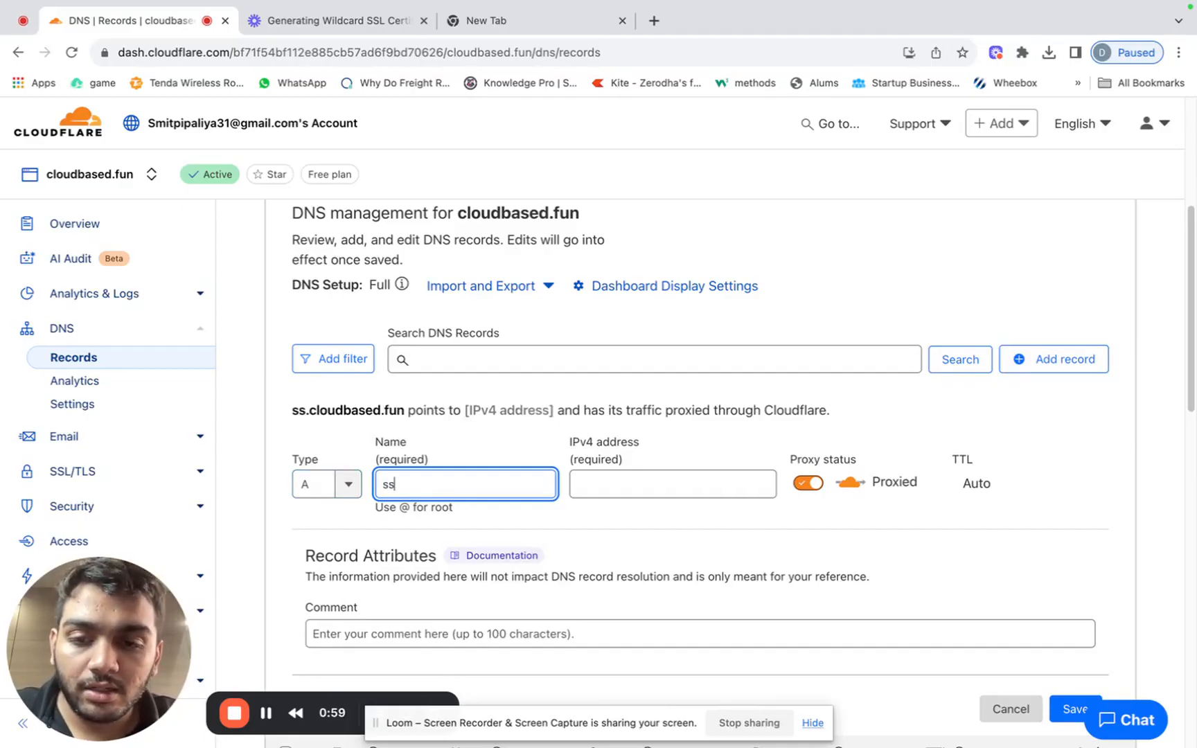
pyautogui.write('lforwe')
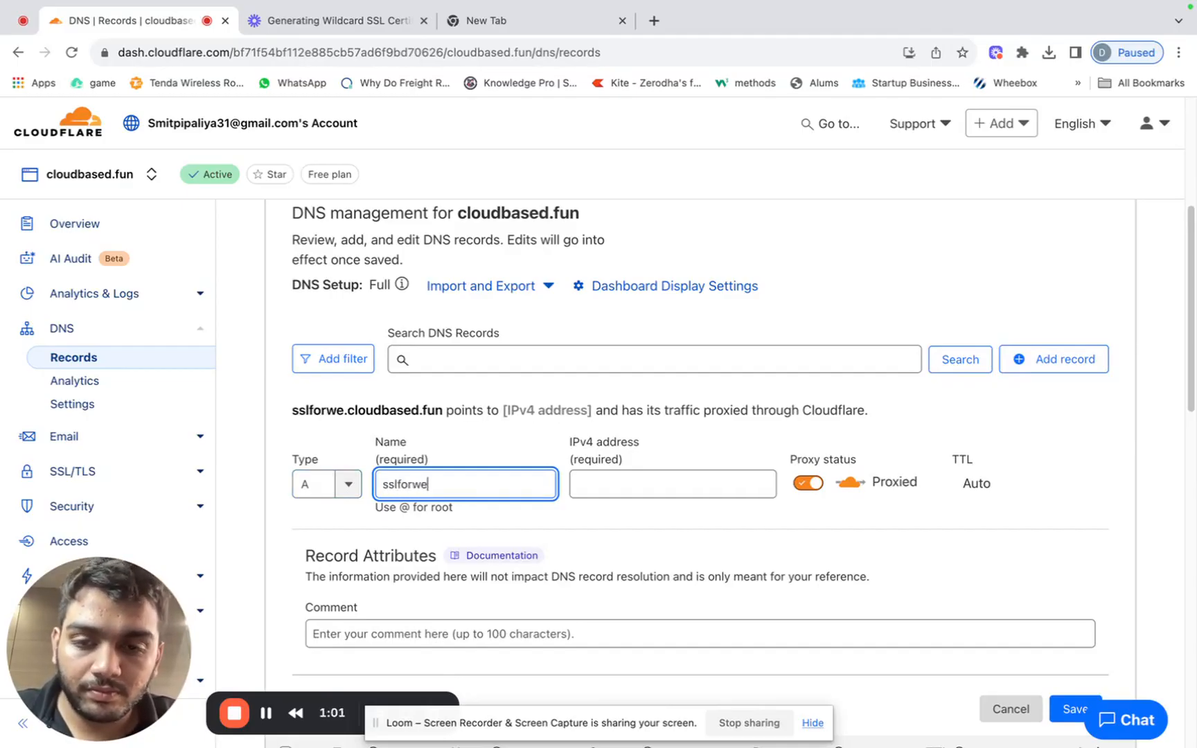
pyautogui.write('b')
# Point the record to the server IP 157.230.179.218, set it to DNS only, and save.
pyautogui.hotkey('ctrl', 'Right')
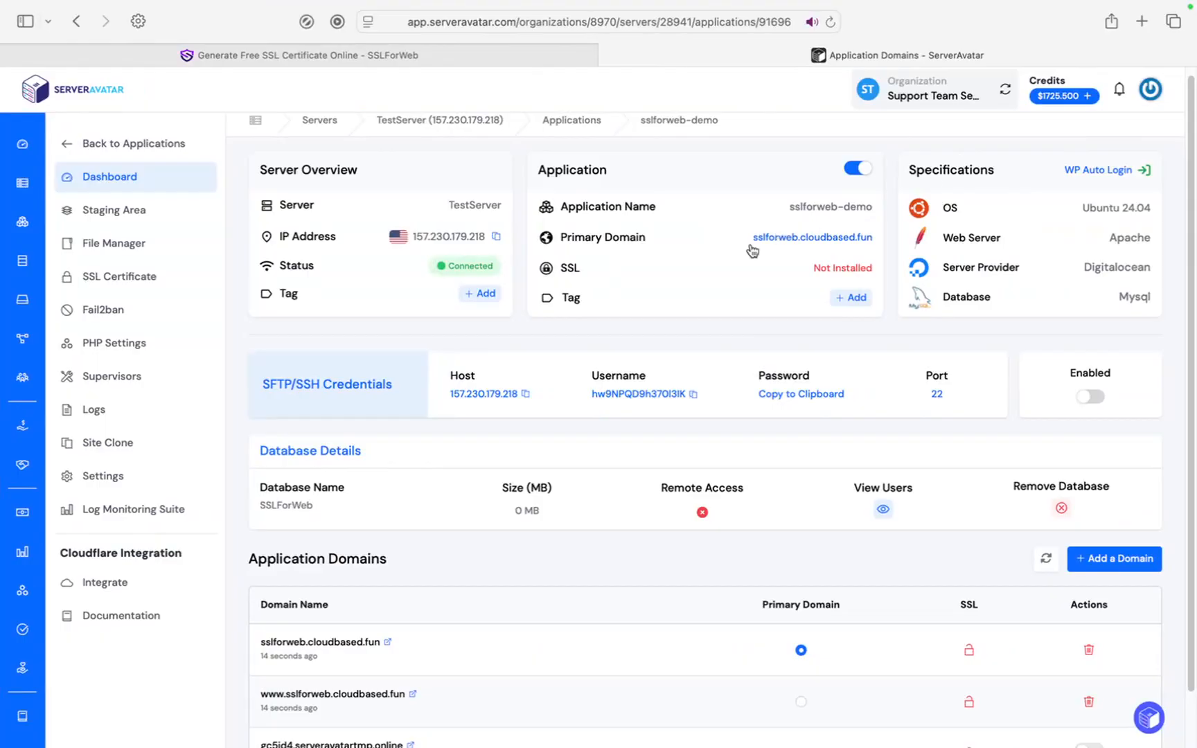
pyautogui.click(497, 239)
pyautogui.hotkey('ctrl', 'Left')
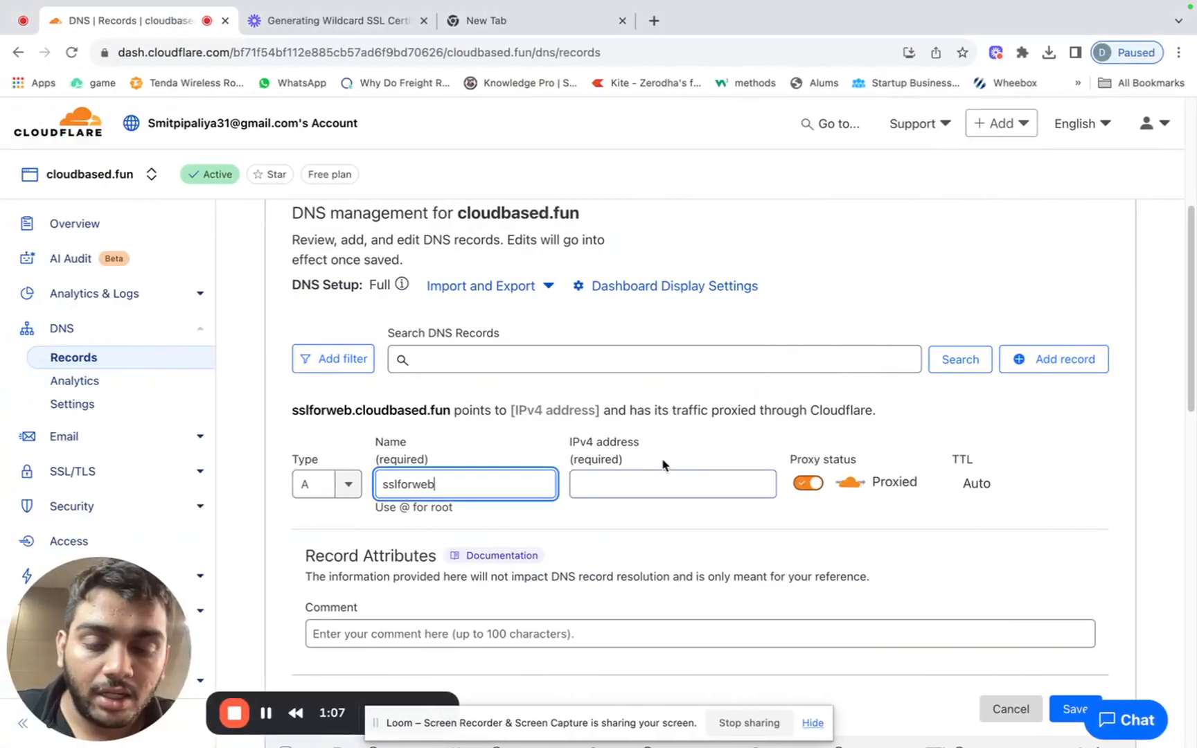
pyautogui.click(644, 483)
pyautogui.press('super+v')
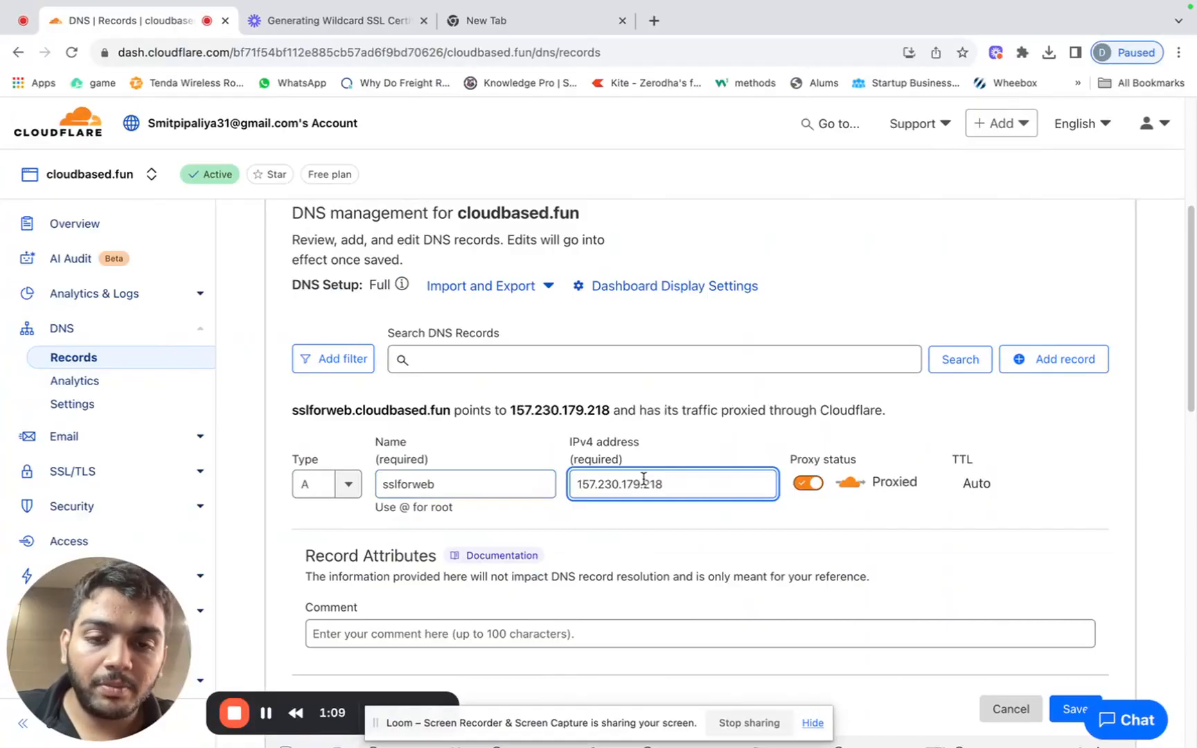
pyautogui.scroll(-1, 644, 478)
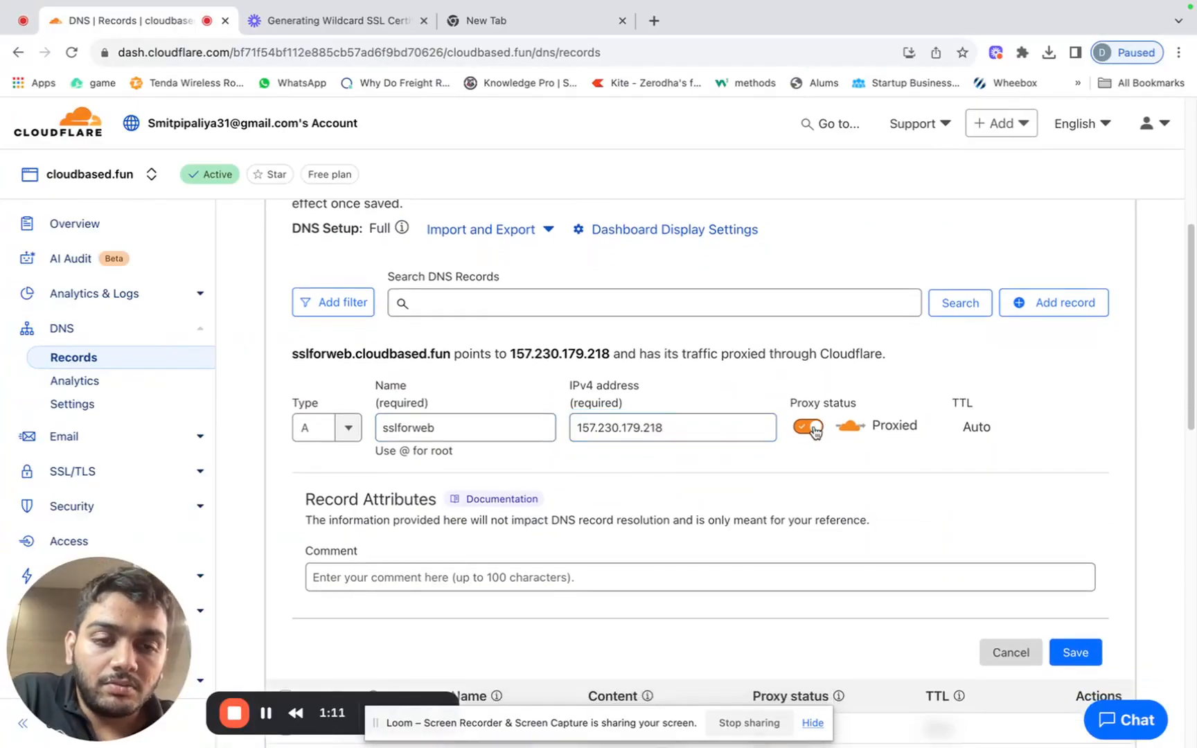
pyautogui.click(808, 428)
pyautogui.scroll(-2, 815, 431)
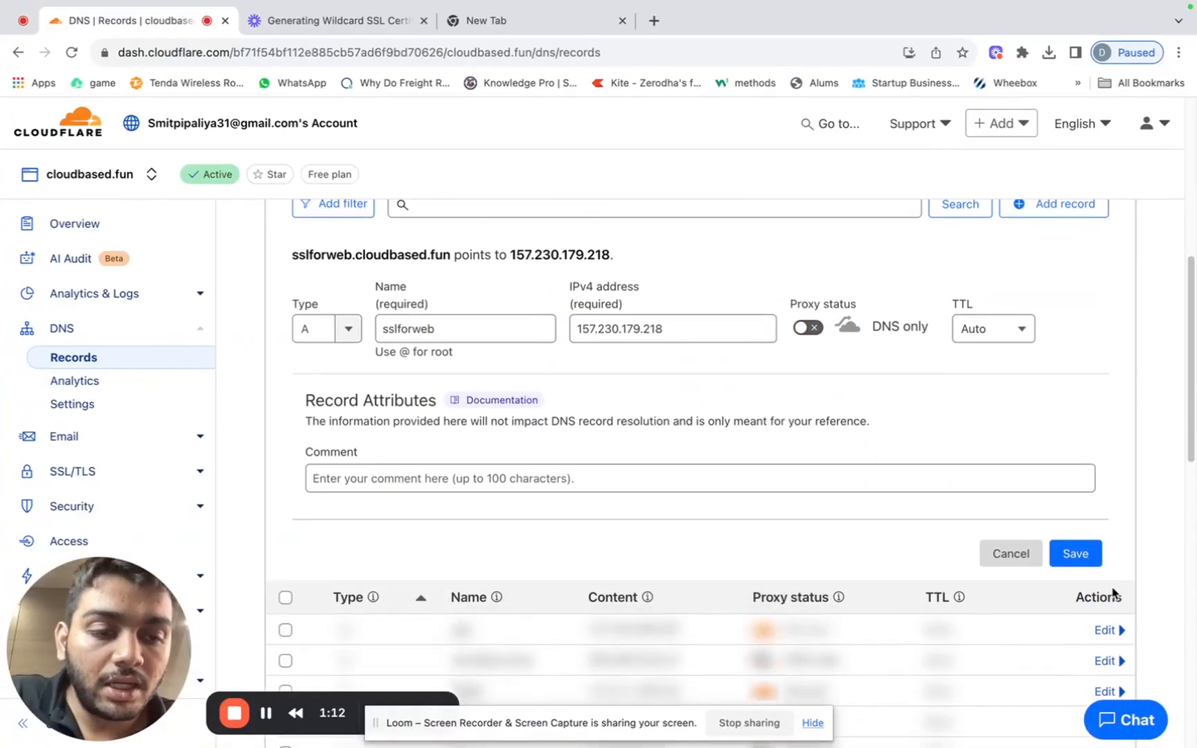
pyautogui.click(1077, 558)
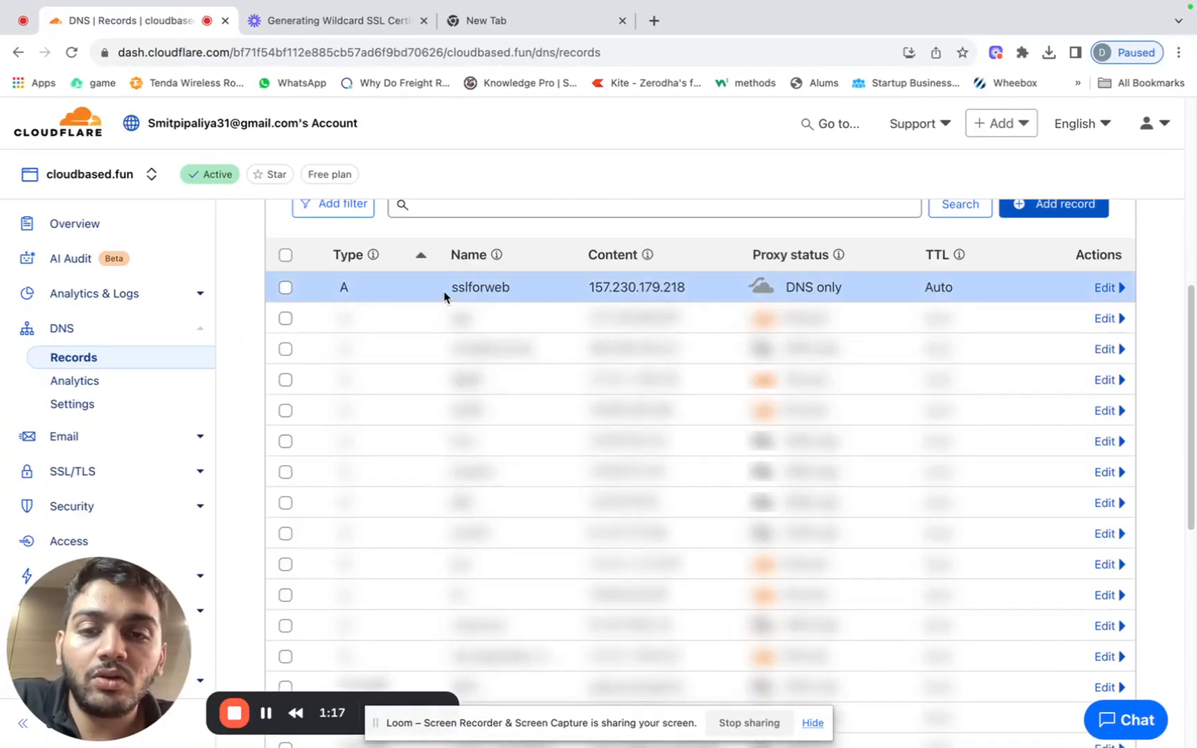
# Open the app's SSL Certificate page in ServerAvatar, then return to SSLForWeb's *.cloudbased.fun certificate.
pyautogui.hotkey('ctrl', 'Right')
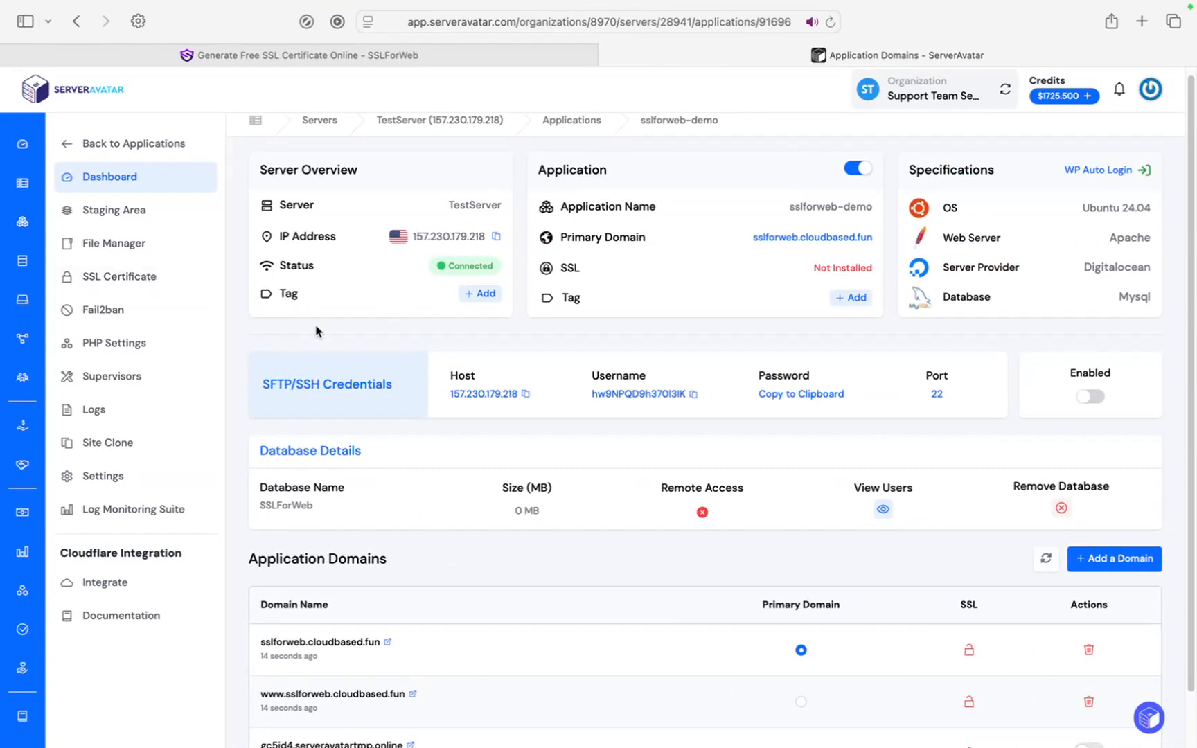
pyautogui.click(152, 278)
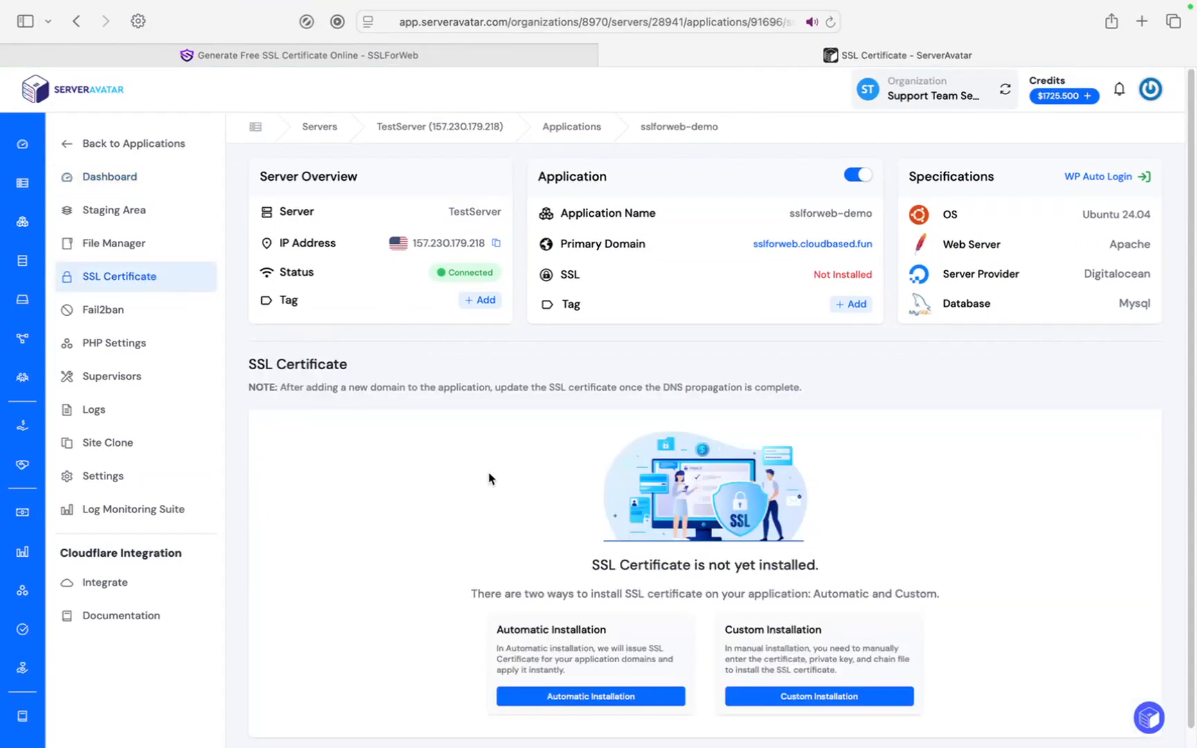
pyautogui.scroll(-1, 488, 478)
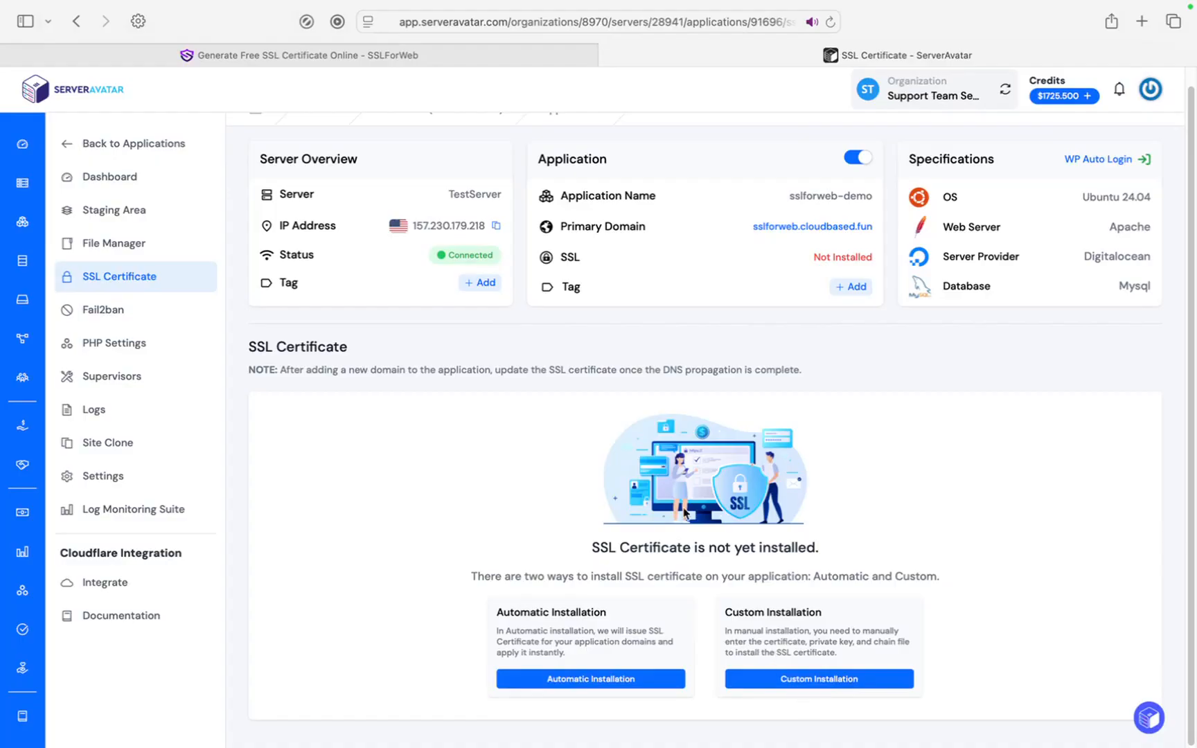
pyautogui.click(497, 65)
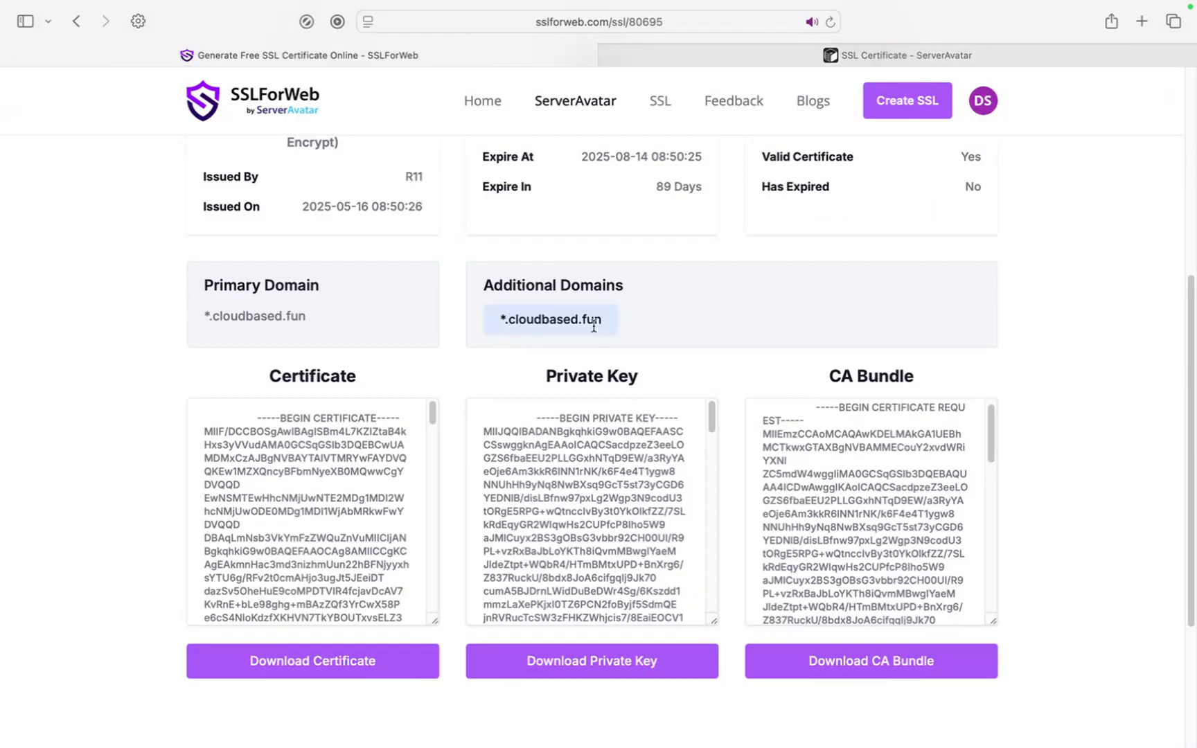
# Choose custom installation on the ServerAvatar SSL certificate page.
pyautogui.click(713, 52)
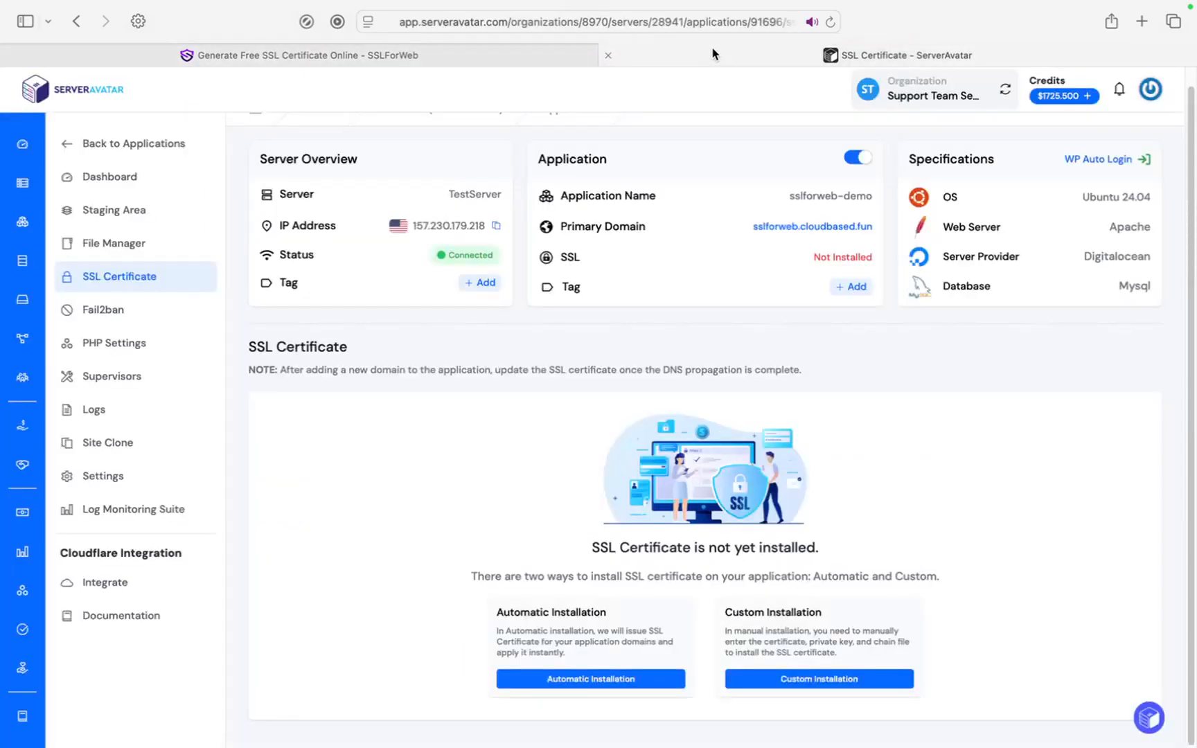
pyautogui.click(773, 682)
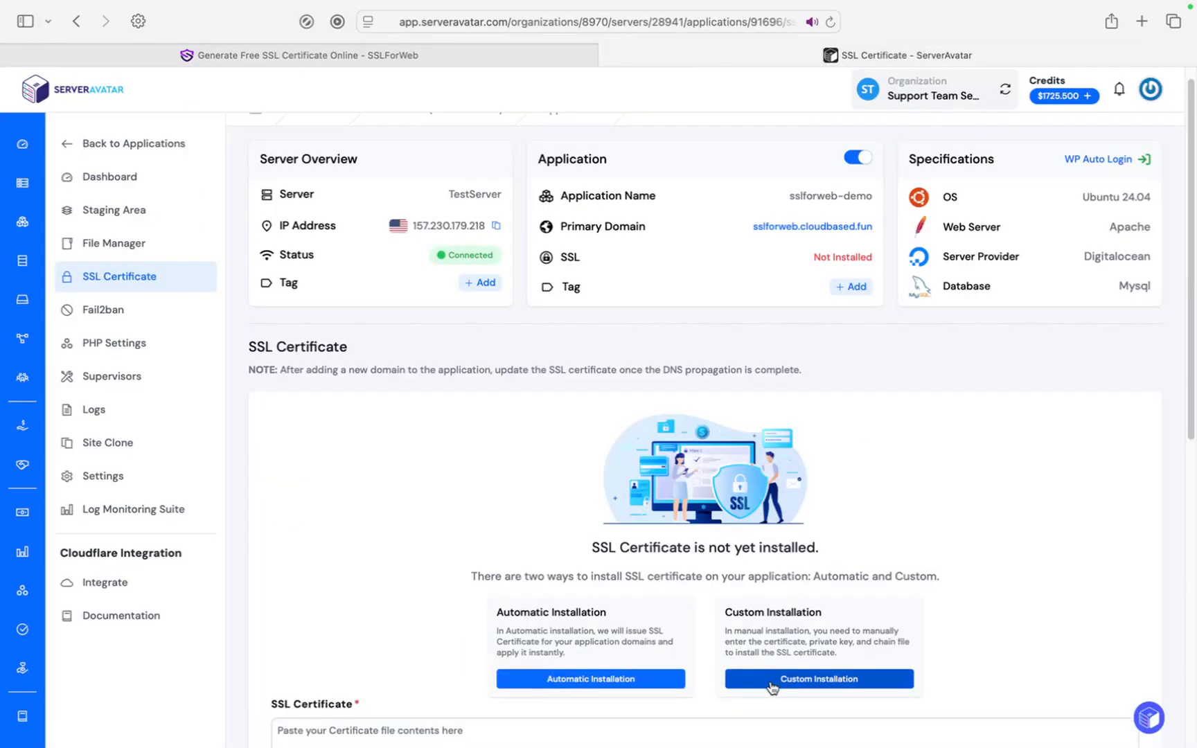
pyautogui.scroll(-10, 771, 684)
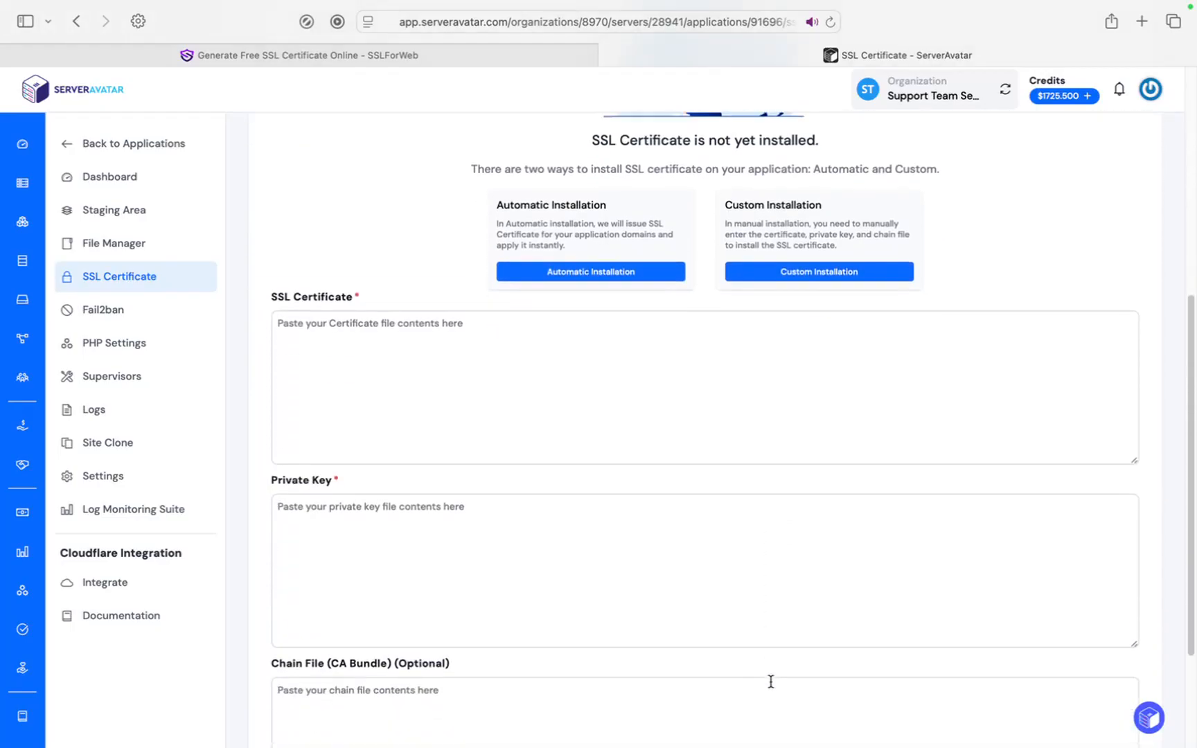
pyautogui.scroll(-1, 771, 682)
pyautogui.scroll(-1, 498, 406)
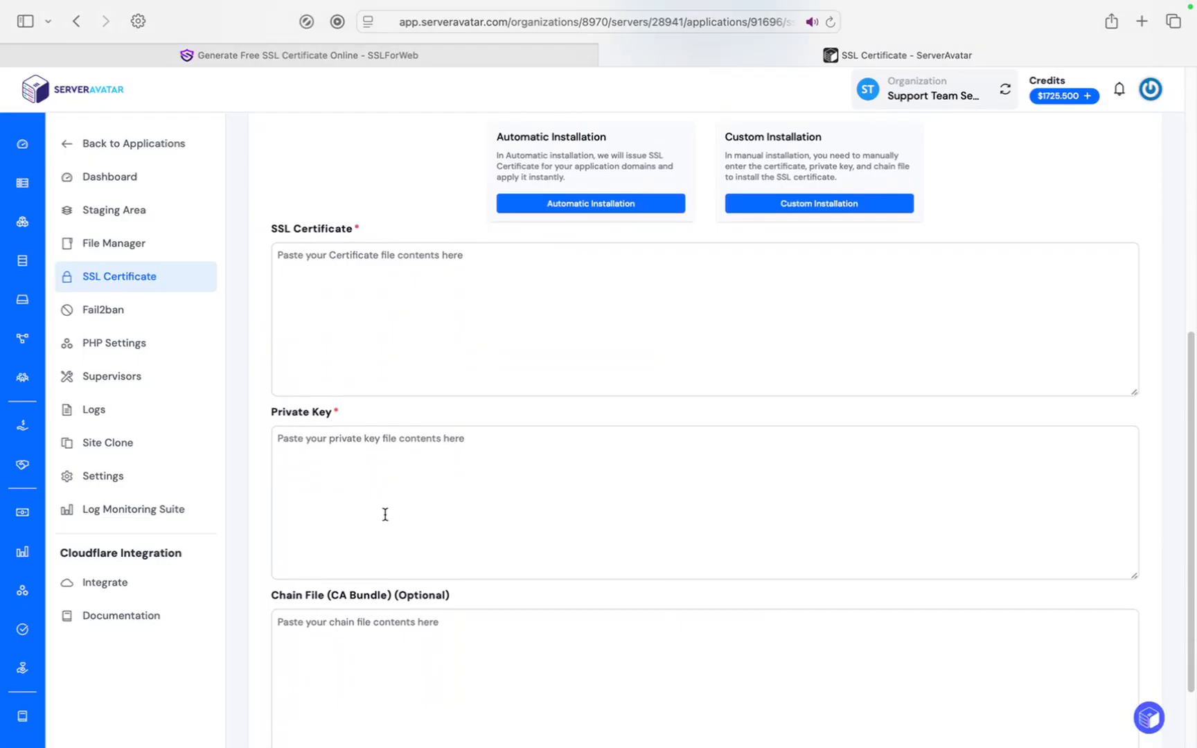
pyautogui.scroll(-1, 482, 534)
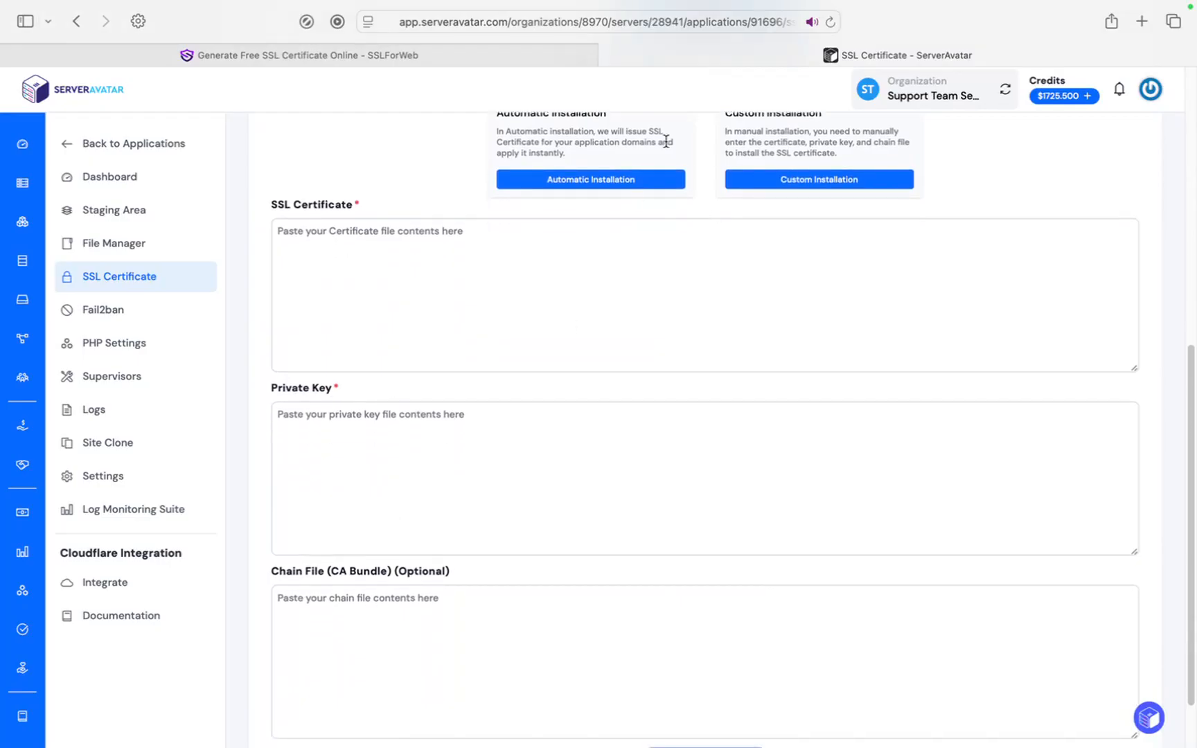
# Copy the SSLForWeb certificate into the SSL Certificate field, then select the private key.
pyautogui.click(531, 63)
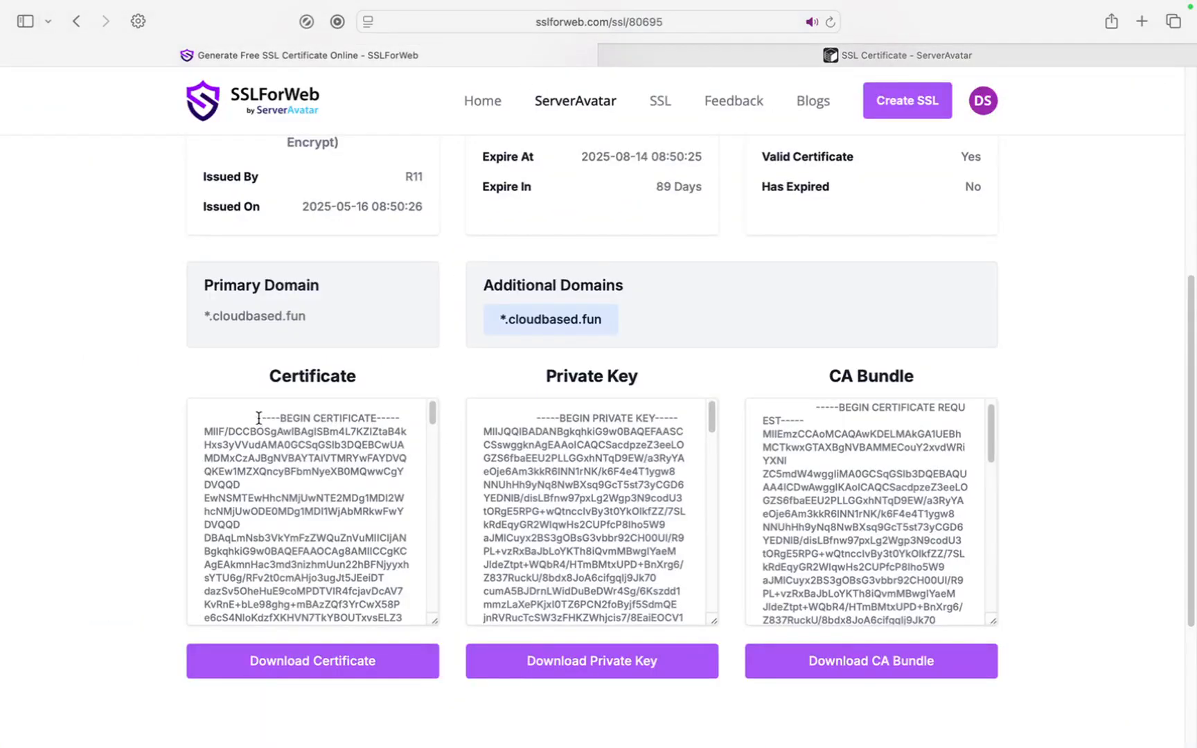
pyautogui.moveTo(256, 419); pyautogui.dragTo(332, 578)
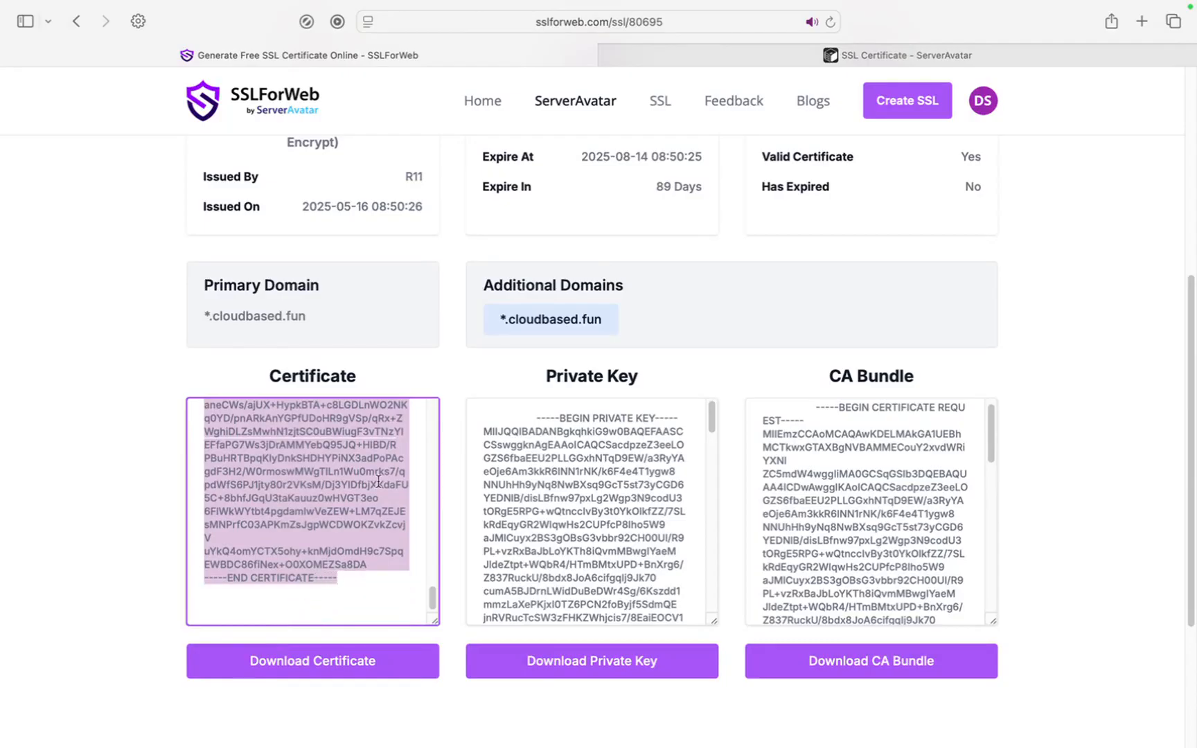
pyautogui.click(724, 61)
pyautogui.click(366, 250)
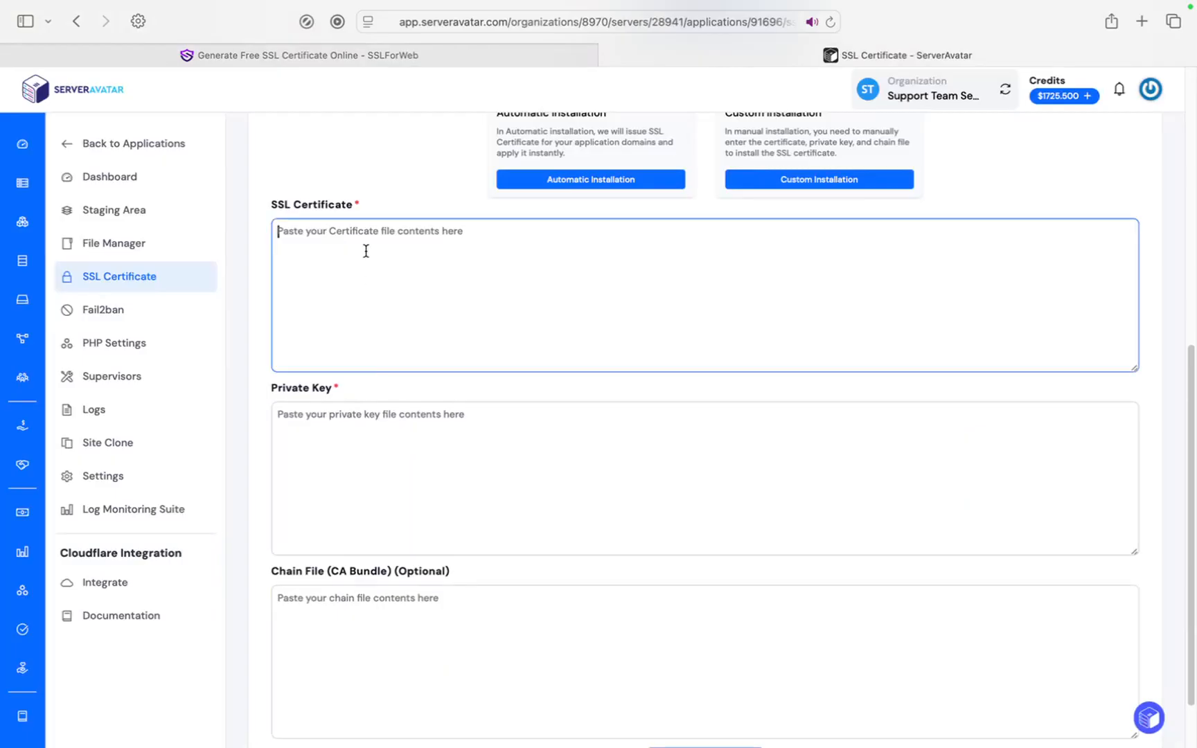
pyautogui.press('super+v')
pyautogui.scroll(-1, 366, 251)
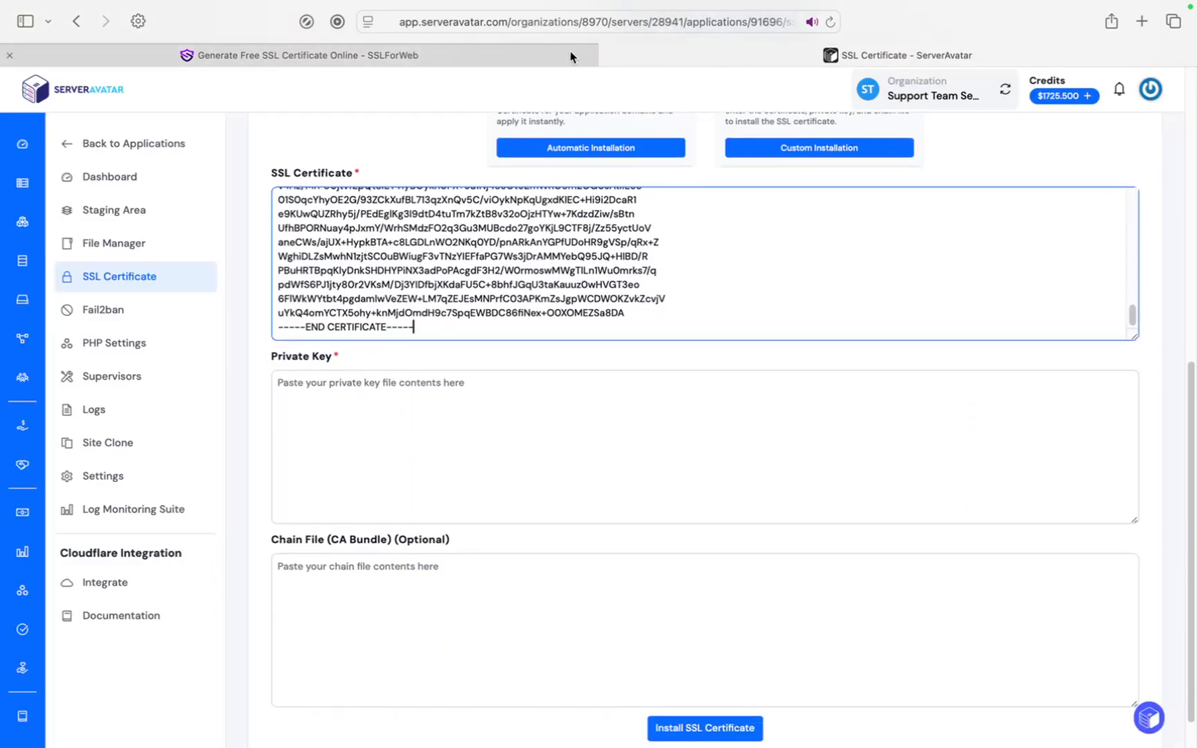
pyautogui.click(533, 59)
pyautogui.moveTo(534, 422); pyautogui.dragTo(620, 580)
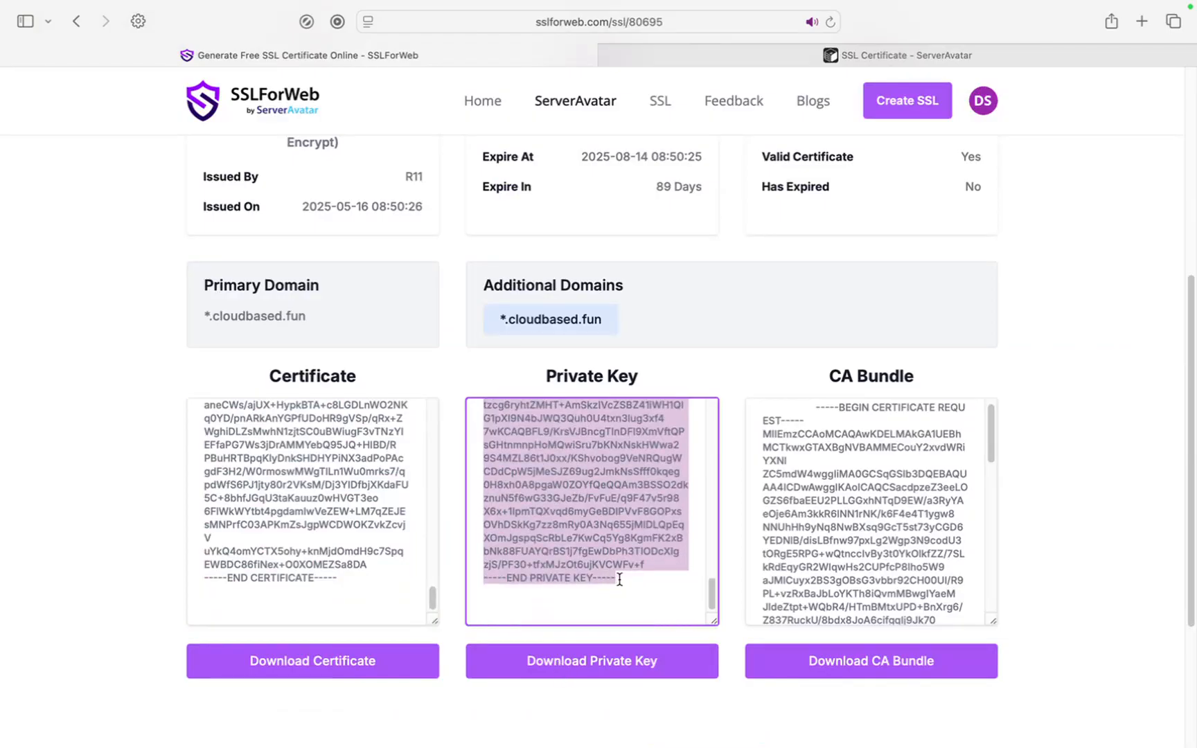
# Paste the copied private key into the Private Key field.
pyautogui.click(895, 55)
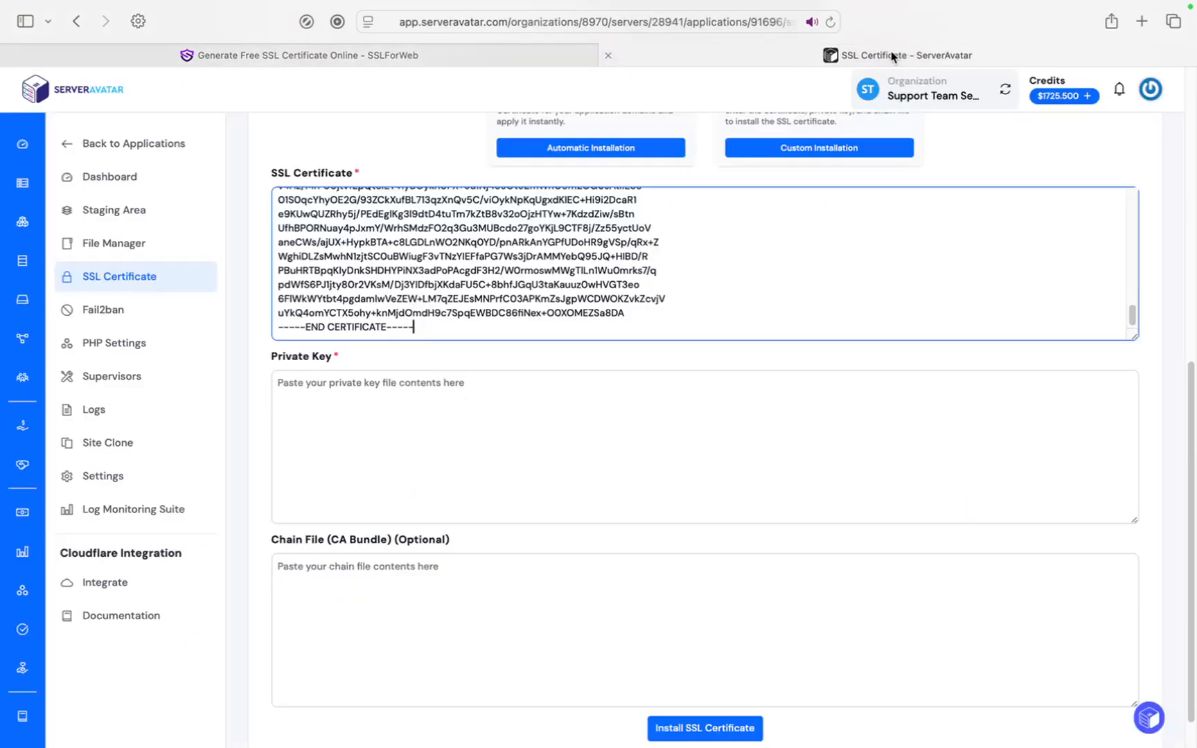
pyautogui.click(376, 436)
pyautogui.press('super+v')
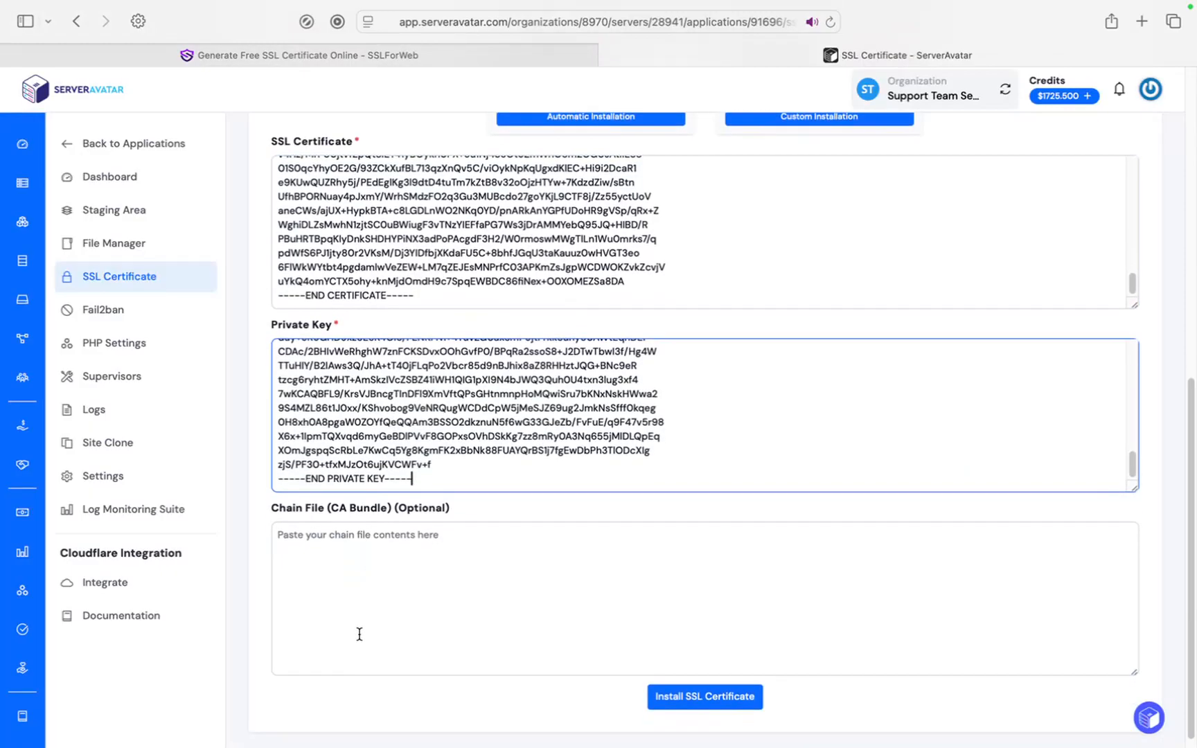
pyautogui.click(345, 54)
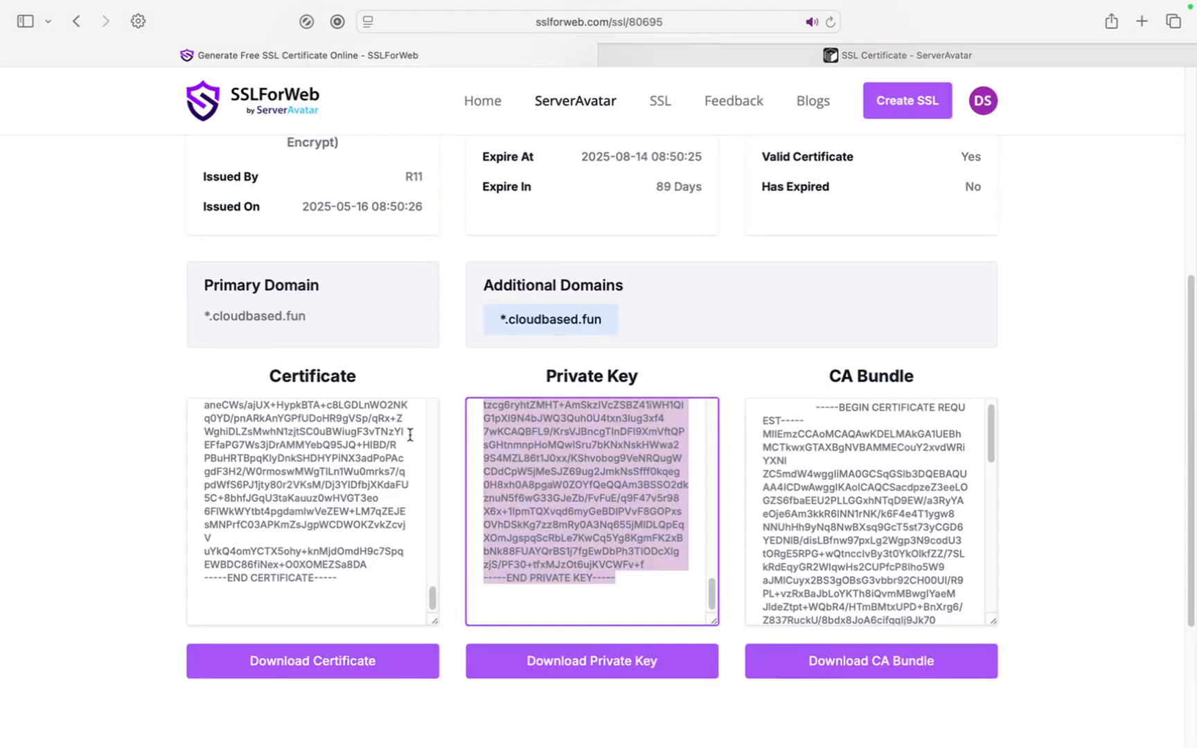
pyautogui.click(815, 61)
# Copy the CA Bundle from SSLForWeb into the Chain File field, adding a new line.
pyautogui.click(381, 56)
pyautogui.moveTo(812, 407); pyautogui.dragTo(957, 596)
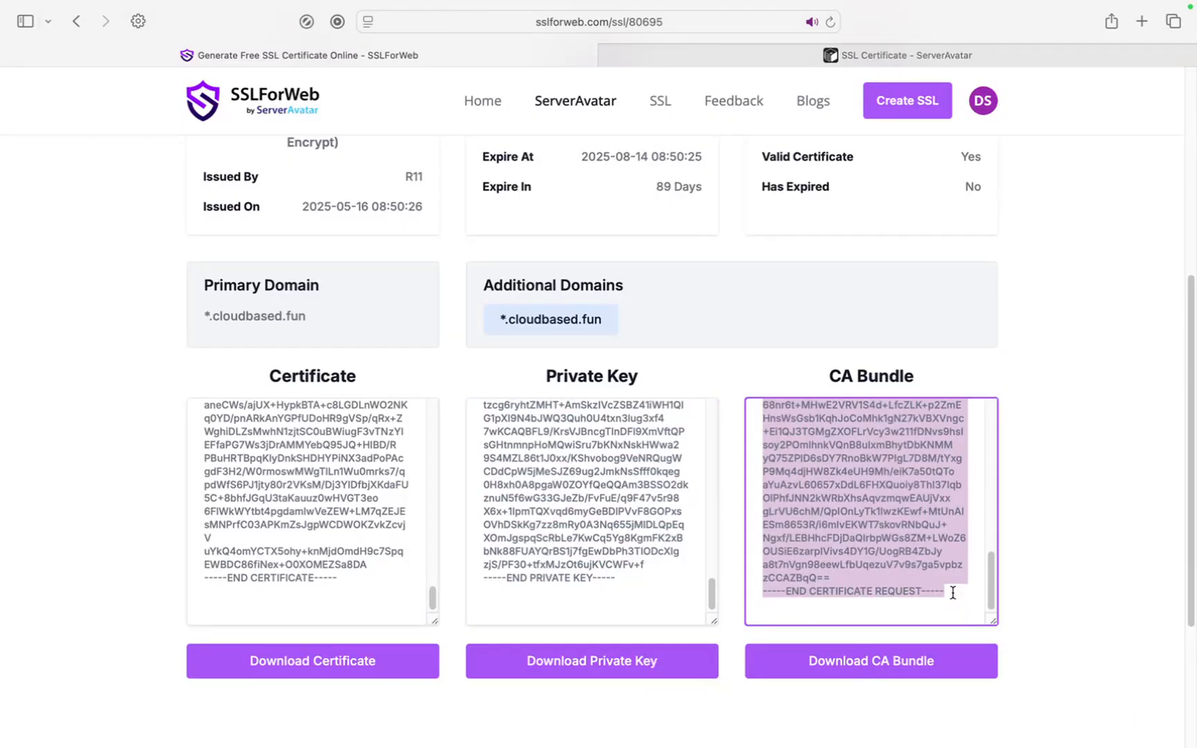
pyautogui.click(872, 56)
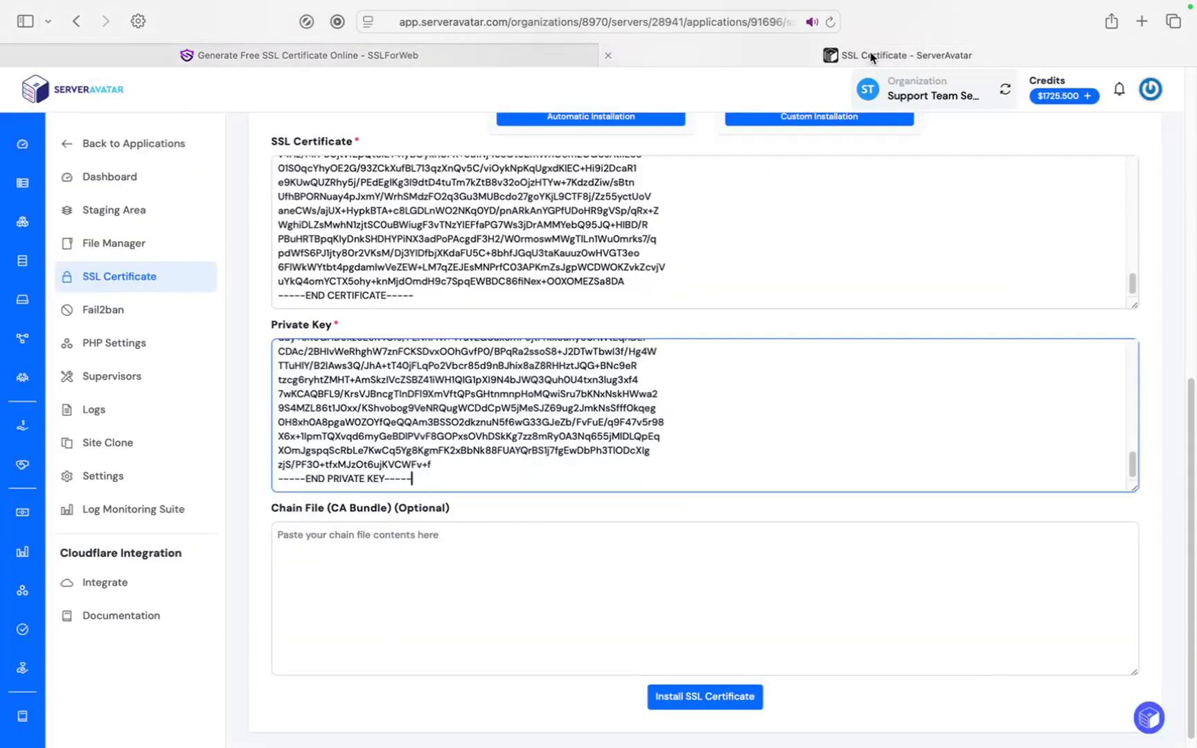
pyautogui.click(409, 547)
pyautogui.press('super+v')
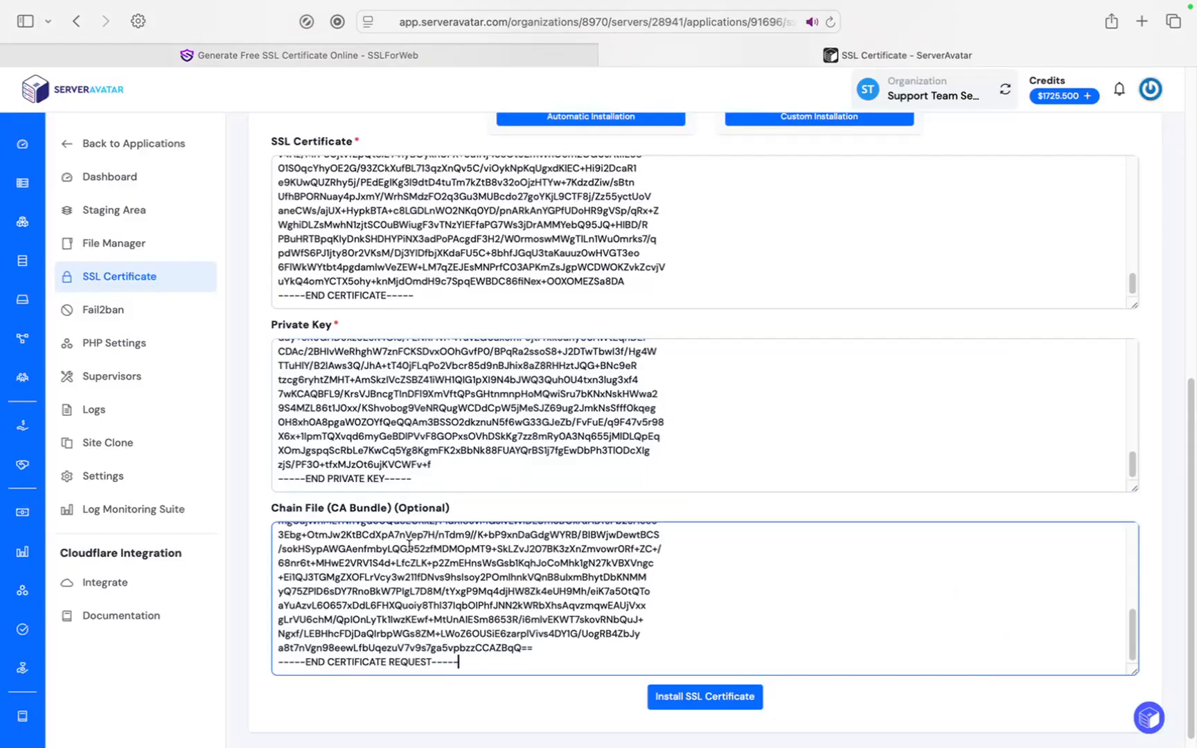
pyautogui.press('Return')
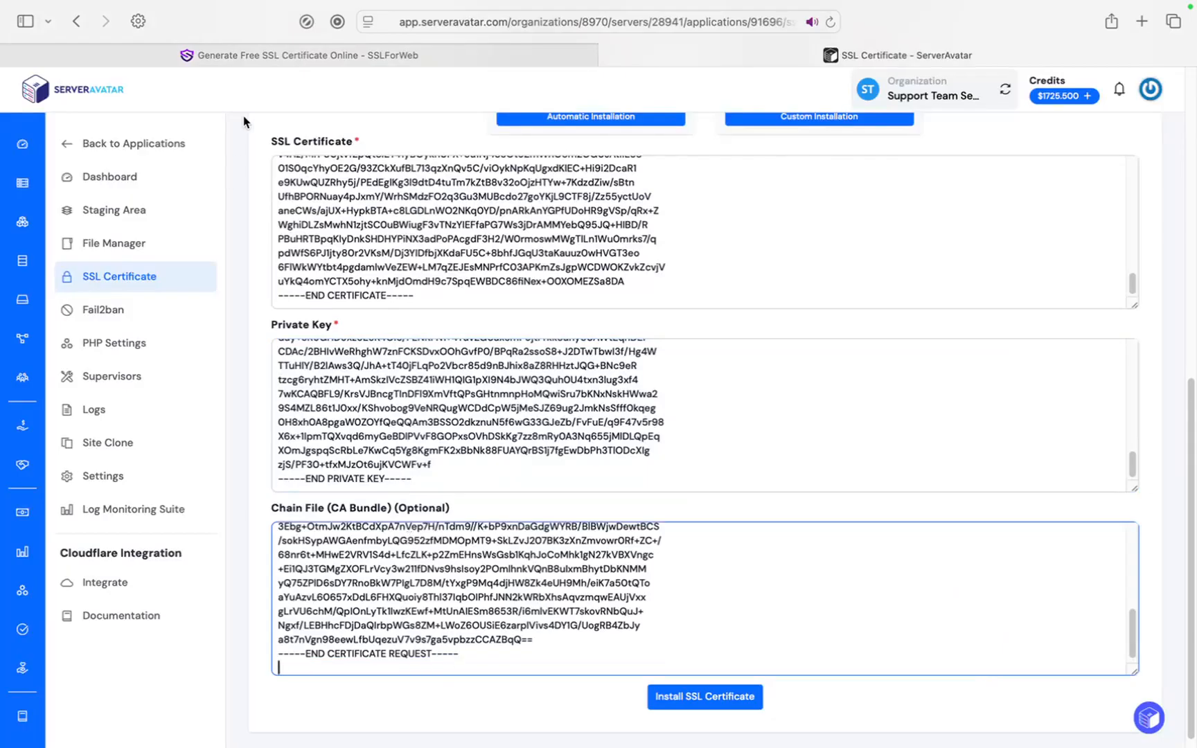
# Append the full certificate text below the CA bundle in the Chain File.
pyautogui.click(274, 57)
pyautogui.scroll(10, 285, 444)
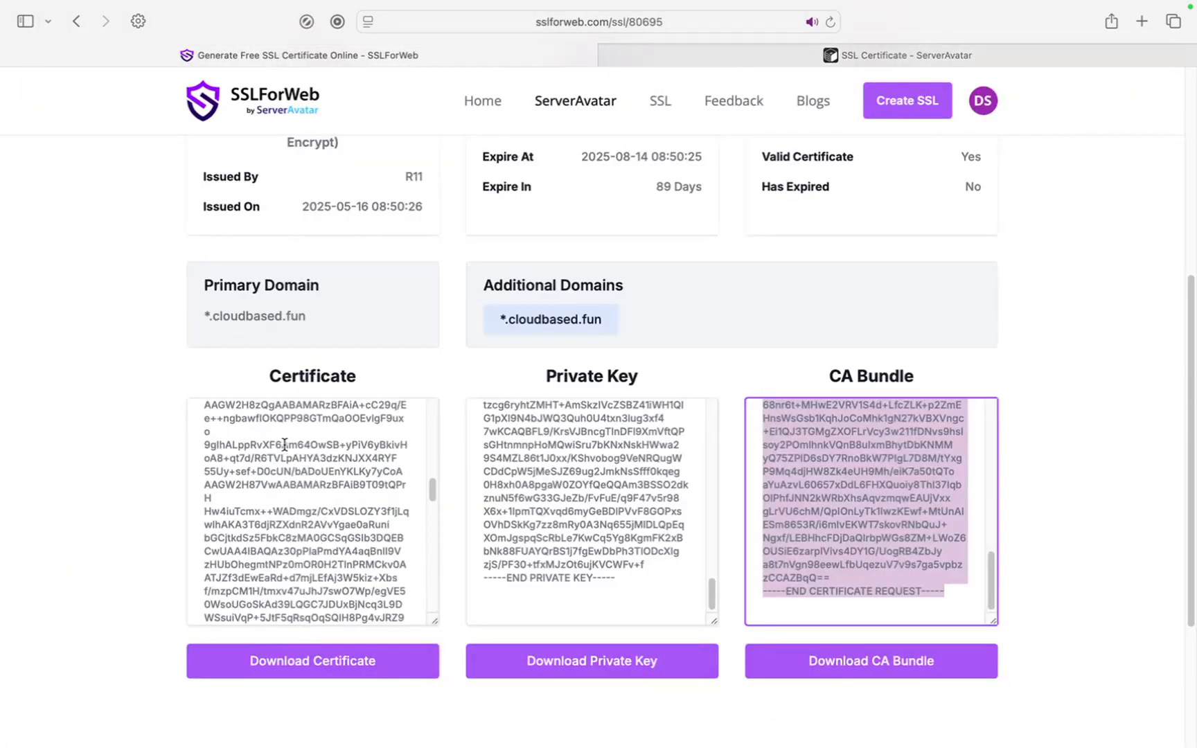
pyautogui.moveTo(213, 428); pyautogui.dragTo(321, 596)
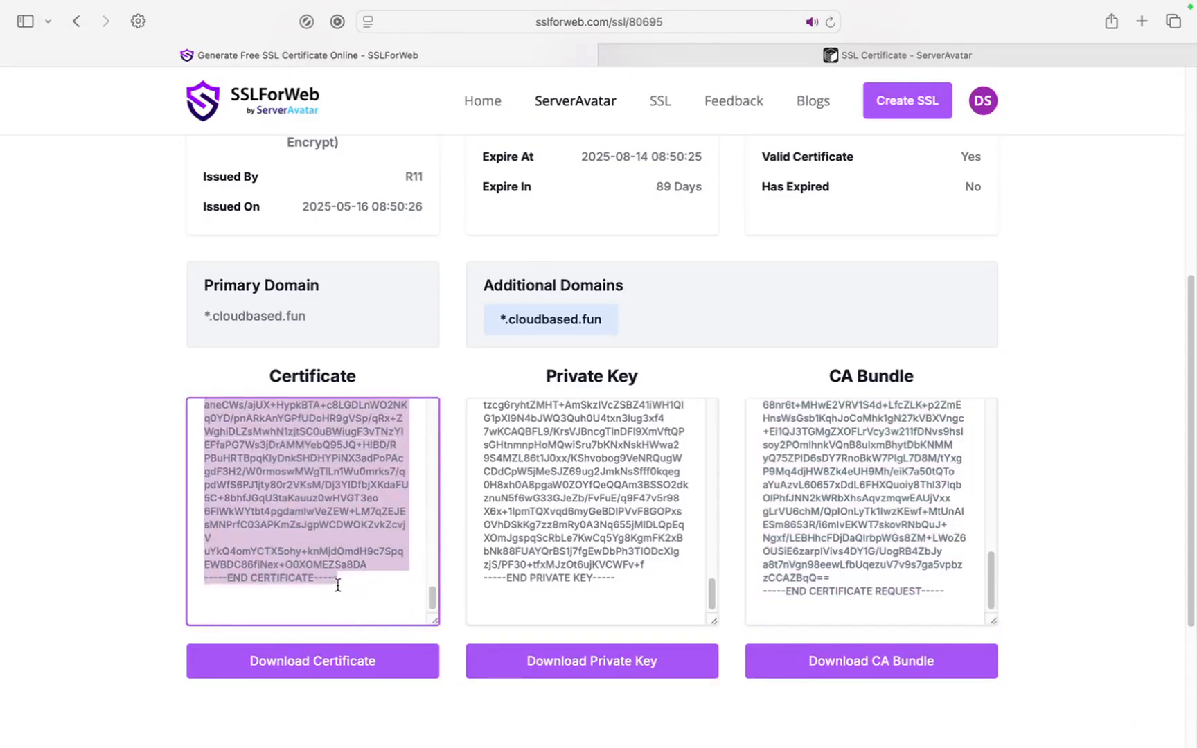
pyautogui.click(770, 60)
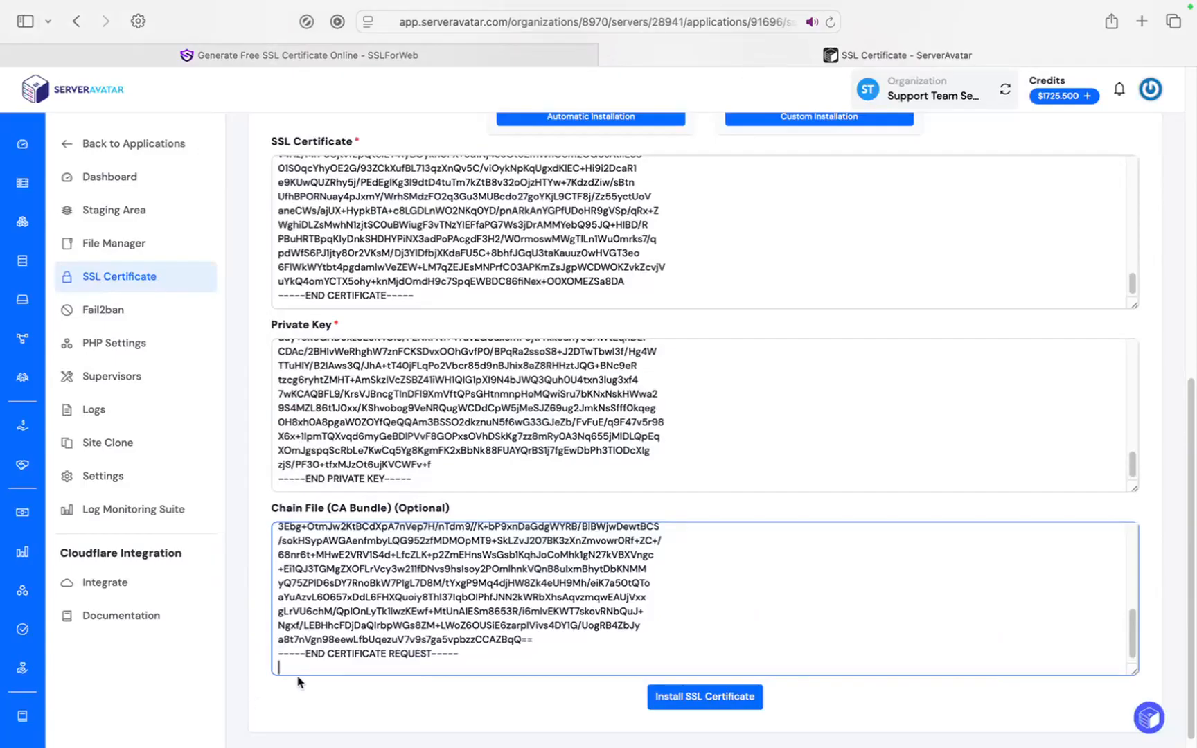
pyautogui.press('super+v')
pyautogui.scroll(10, 319, 617)
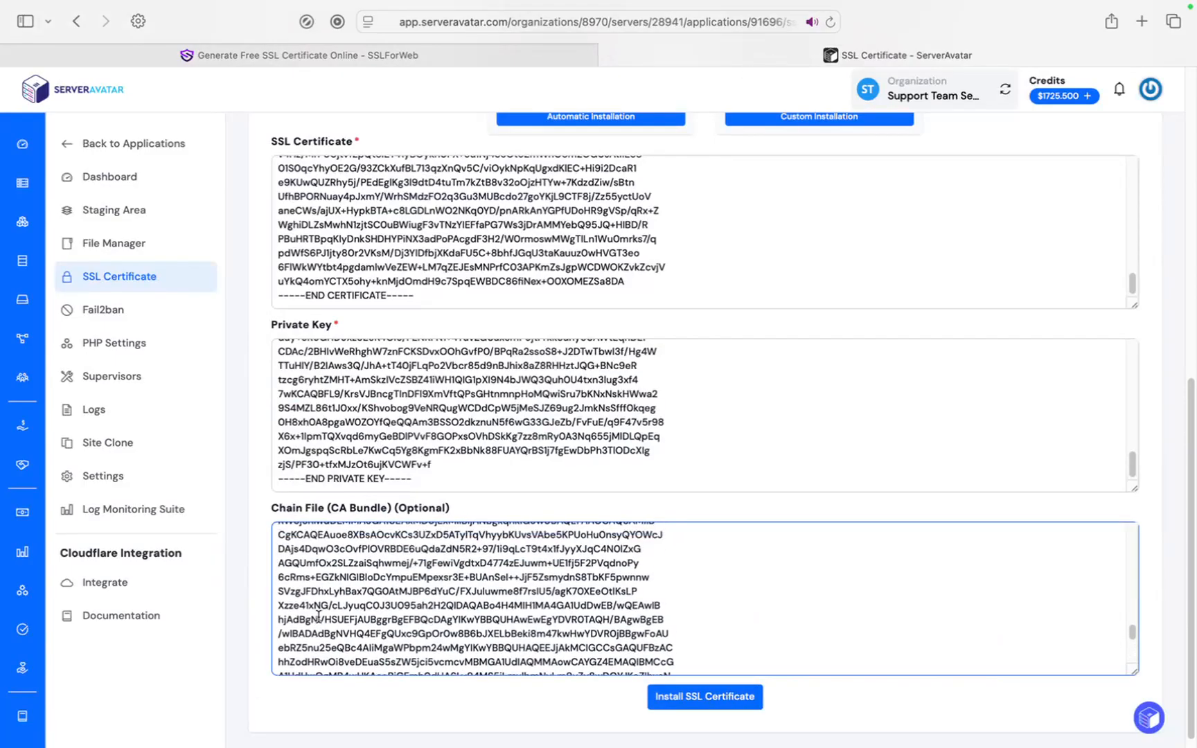
pyautogui.scroll(-5, 319, 618)
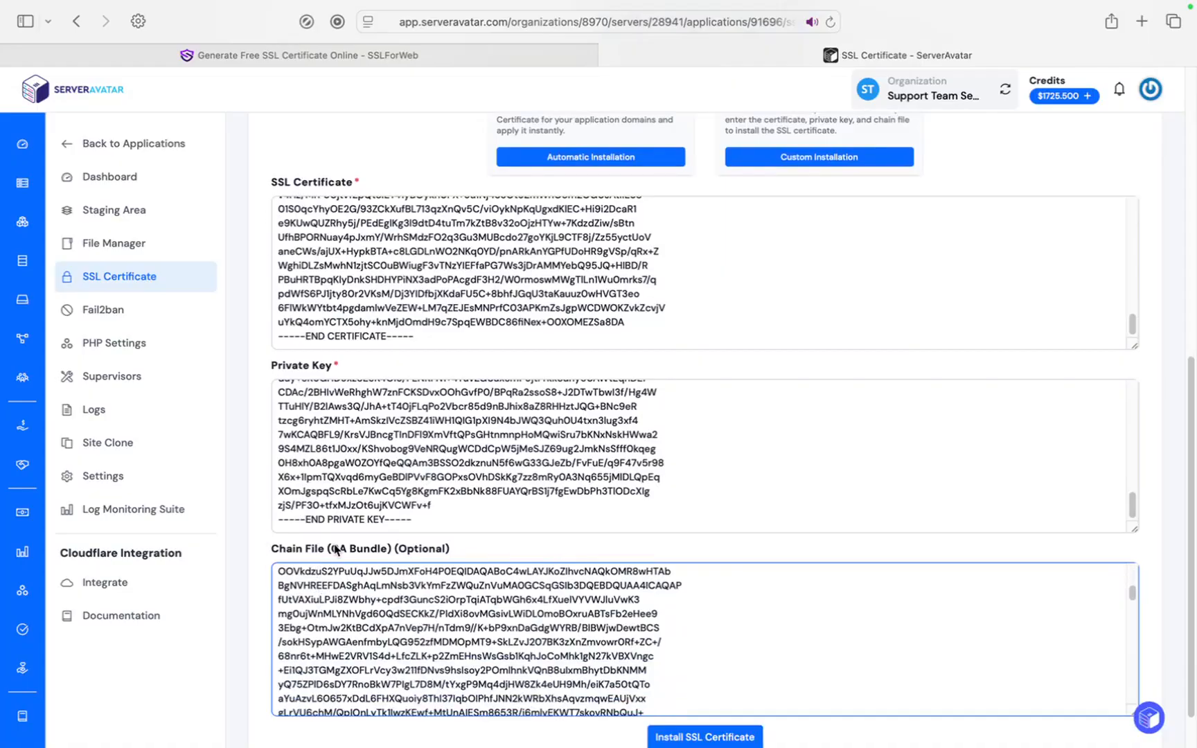
pyautogui.scroll(-5, 527, 610)
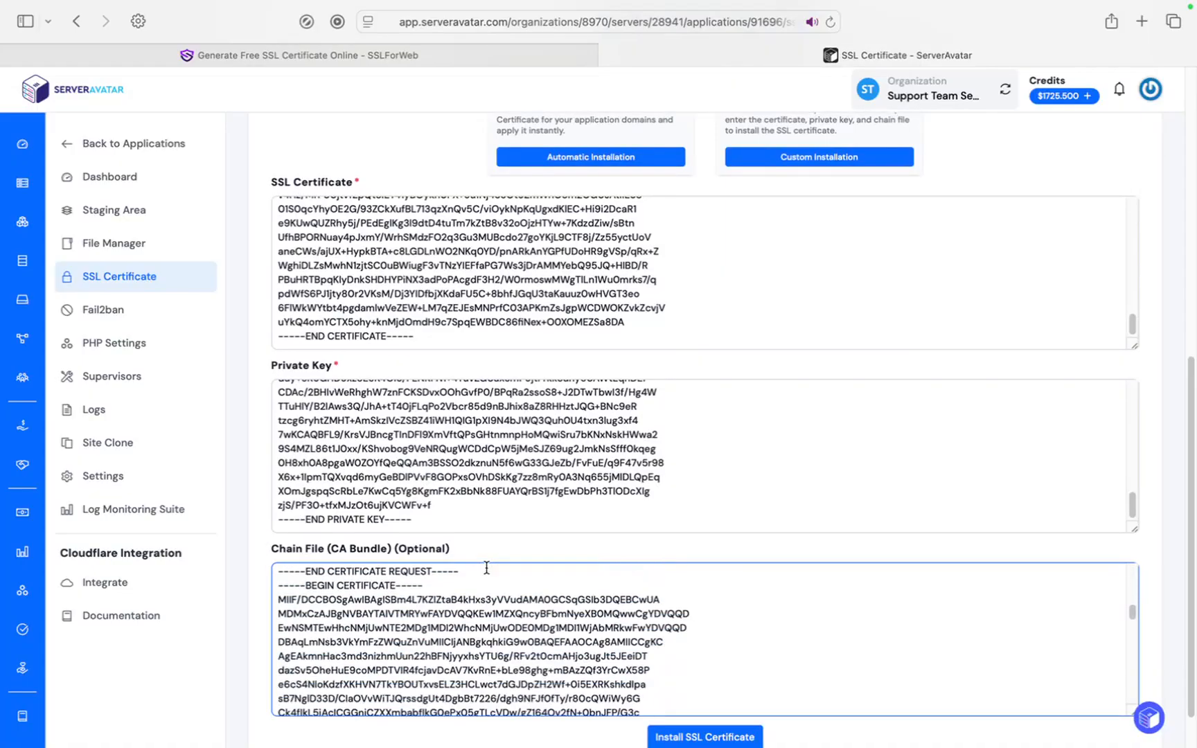
# Install the custom *.cloudbased.fun certificate and turn on Force HTTP to HTTPS.
pyautogui.click(704, 737)
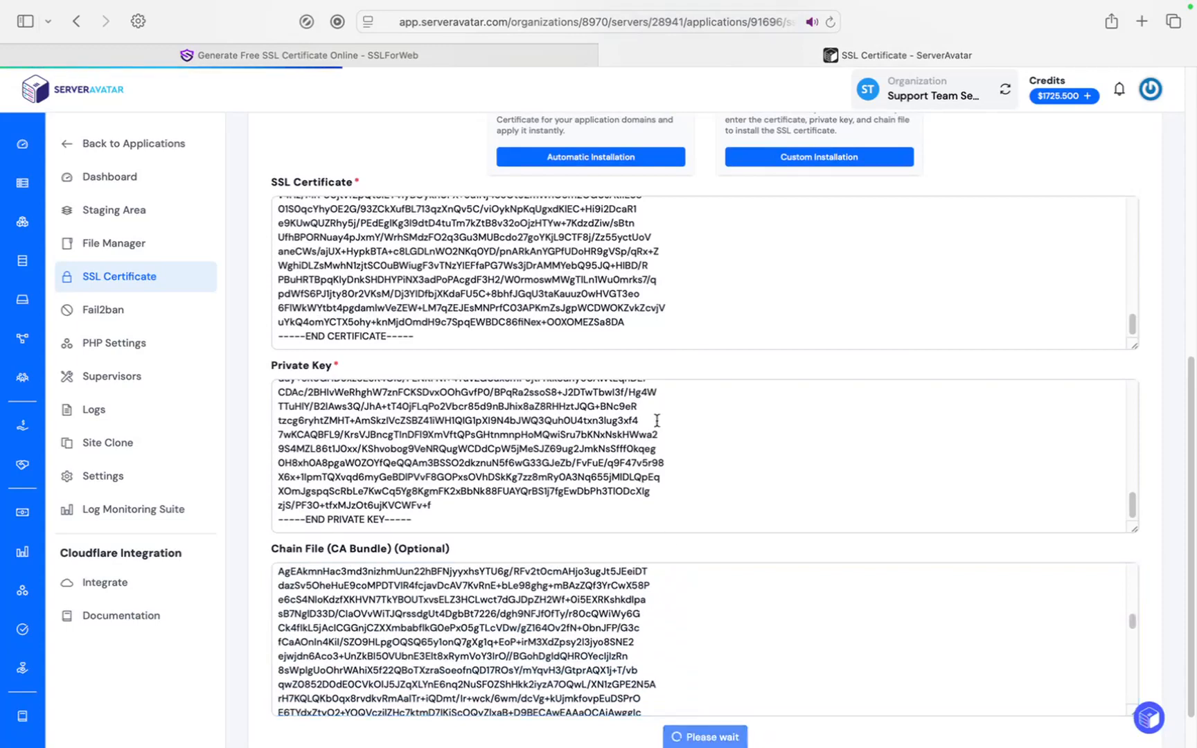
pyautogui.scroll(-2, 448, 170)
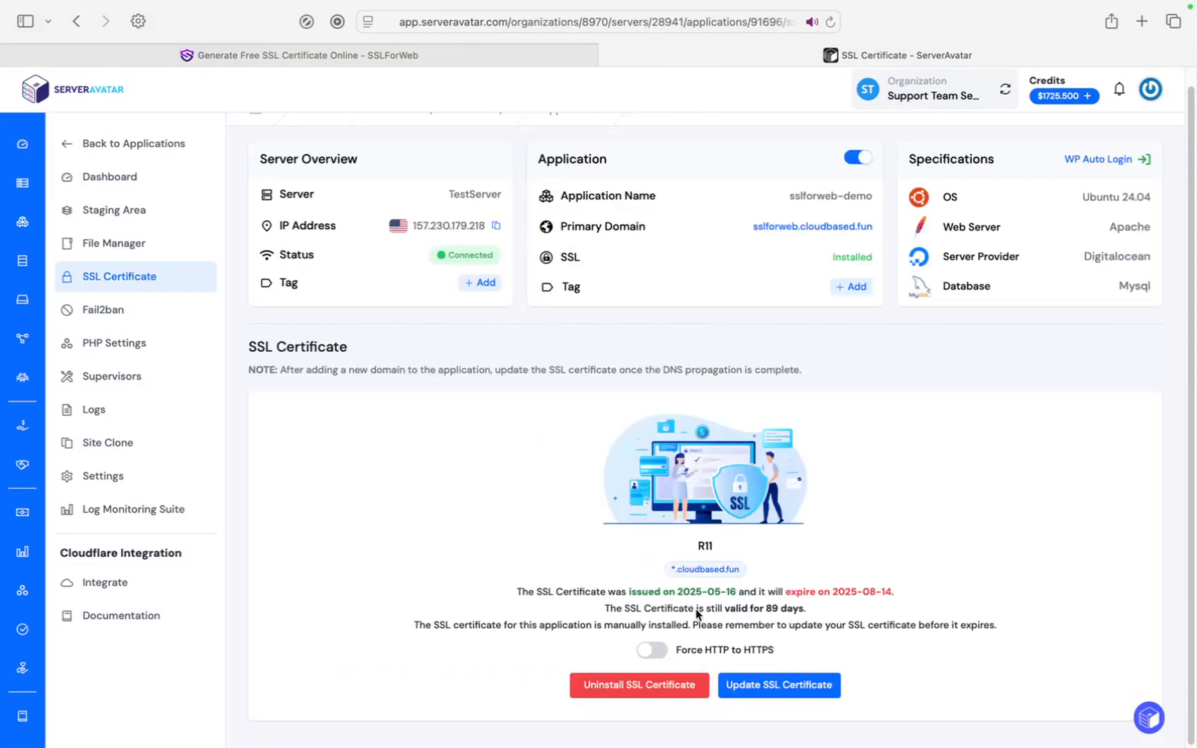
pyautogui.click(651, 657)
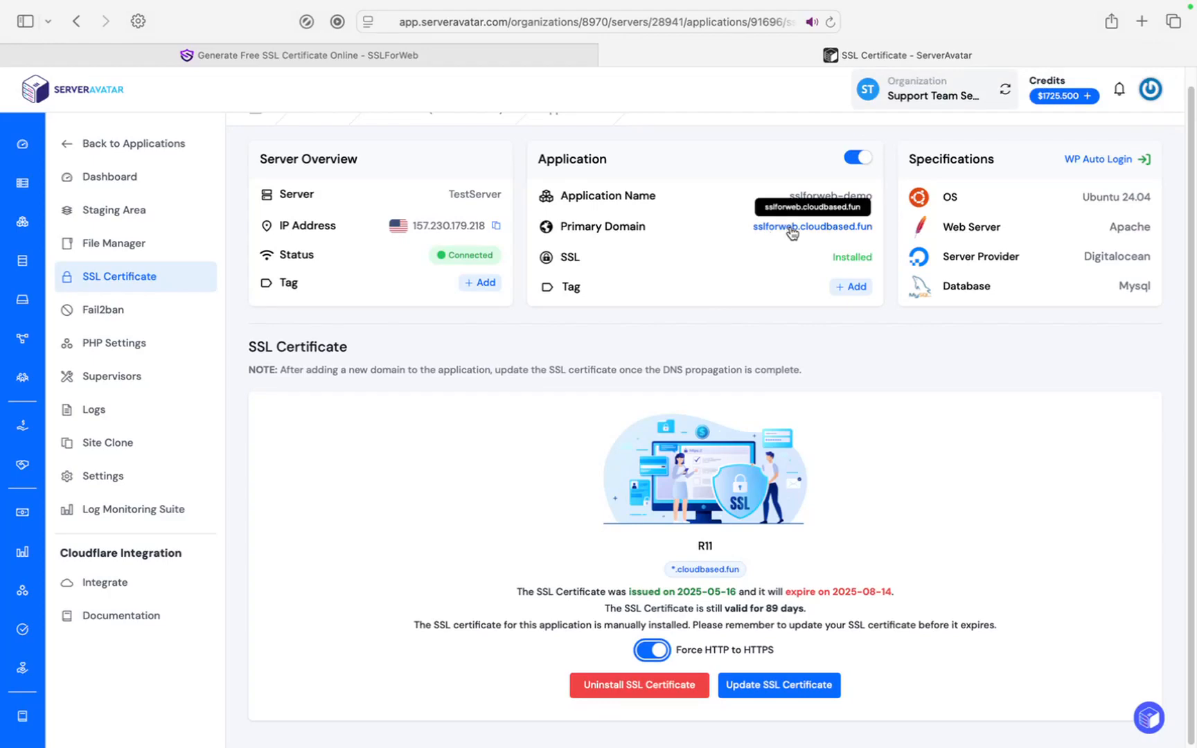
pyautogui.click(792, 233)
# Confirm sslforweb.cloudbased.fun loads over https, then return to the SSLForWeb certificate page.
pyautogui.click(652, 23)
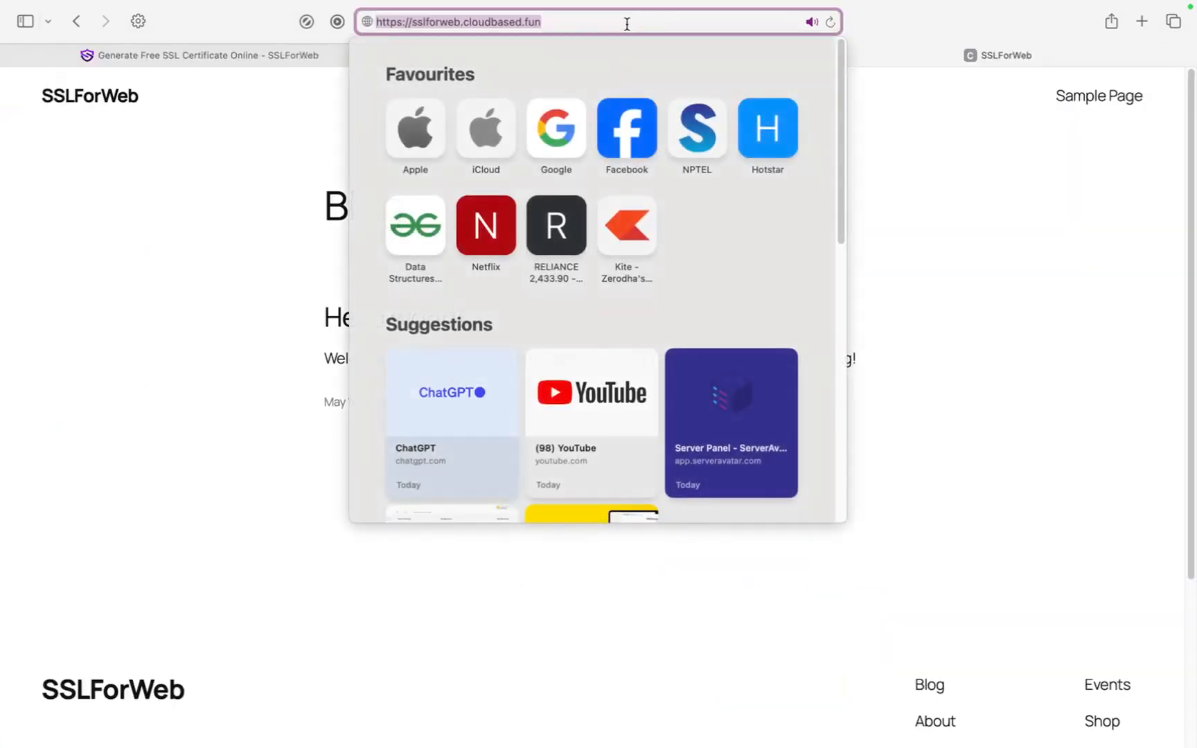
pyautogui.click(285, 192)
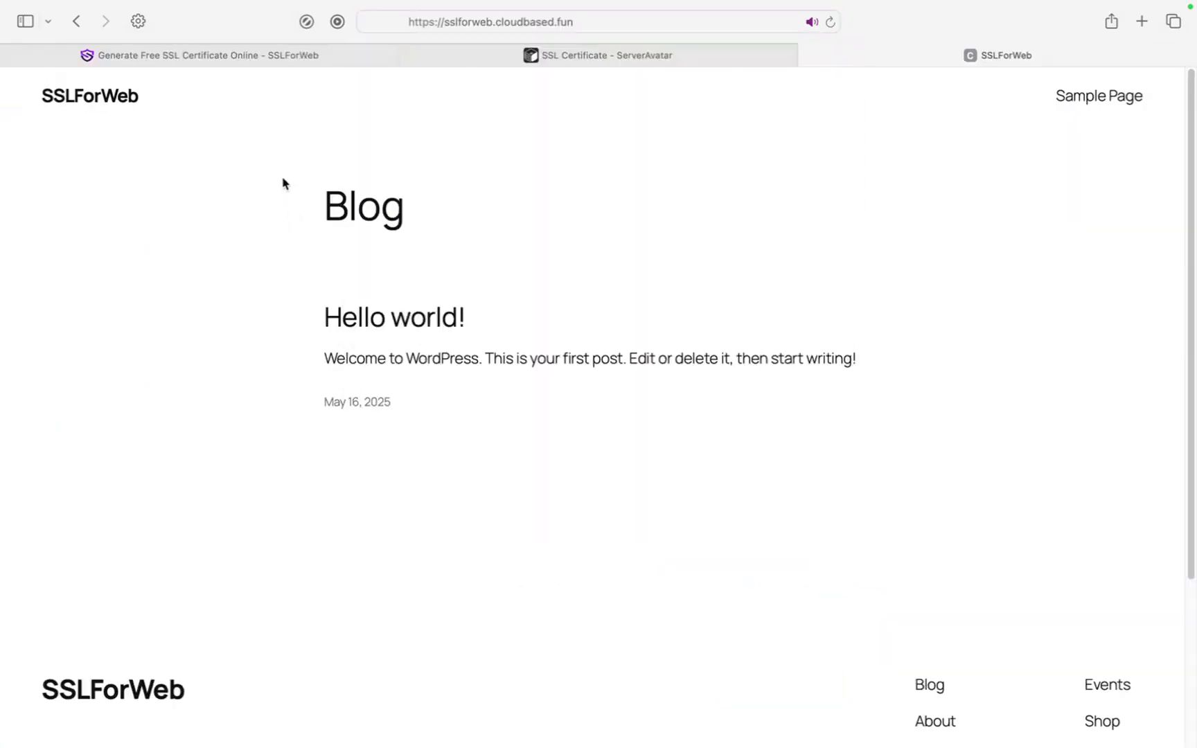
pyautogui.click(545, 18)
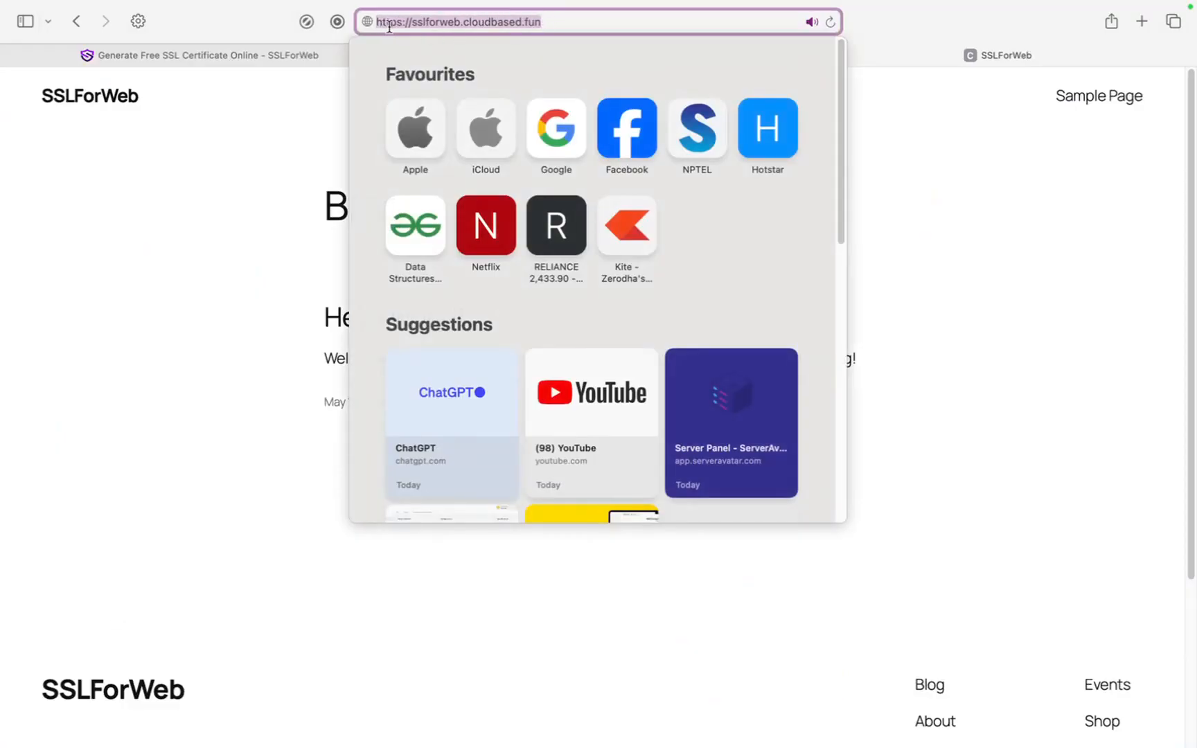
pyautogui.click(566, 20)
pyautogui.press('Return')
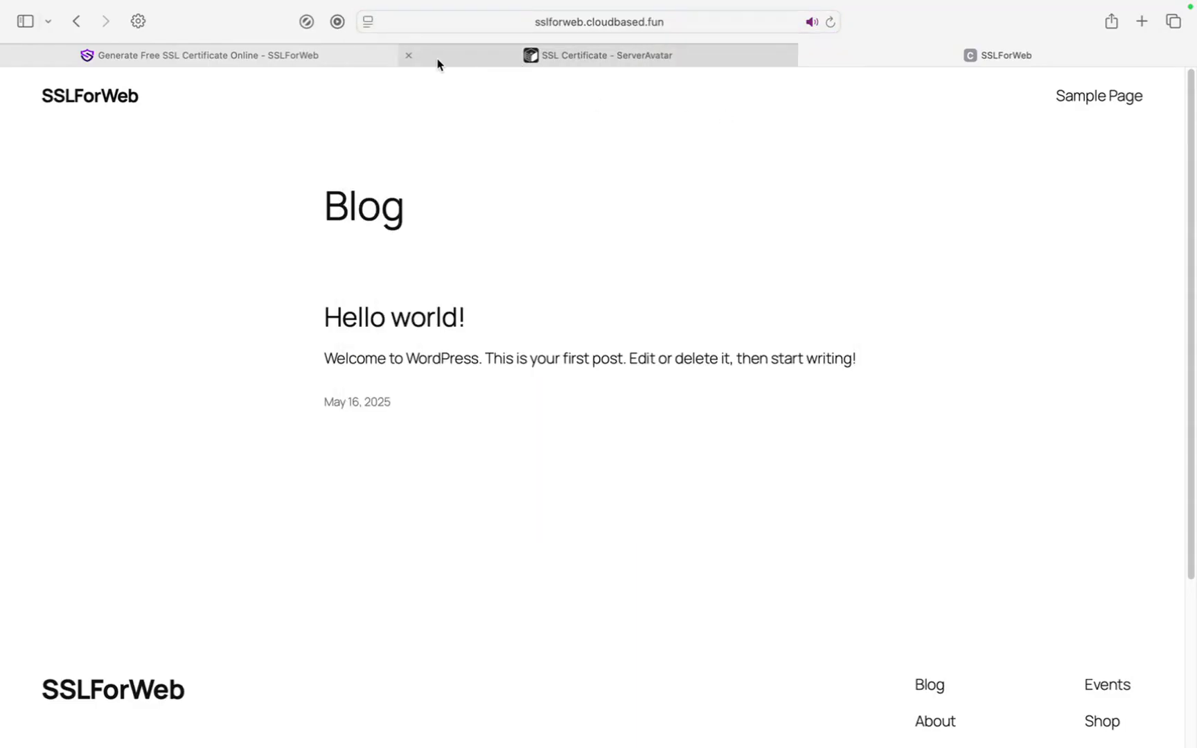
pyautogui.click(341, 61)
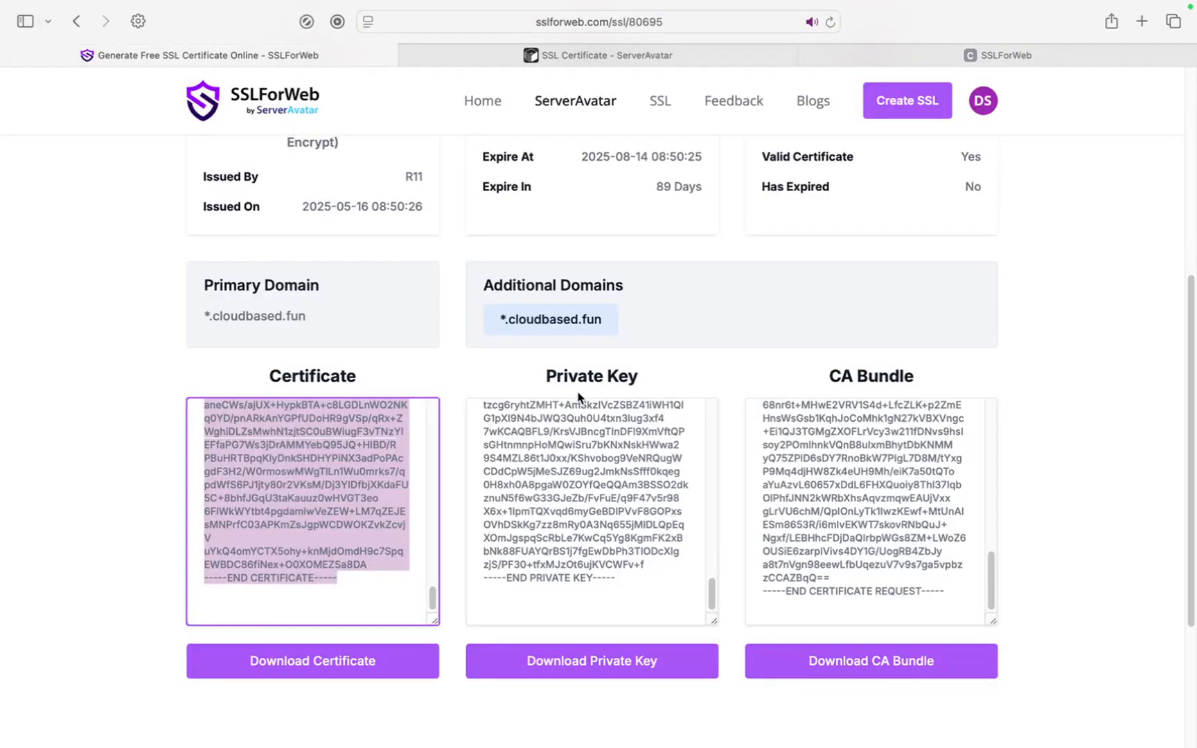
pyautogui.click(528, 61)
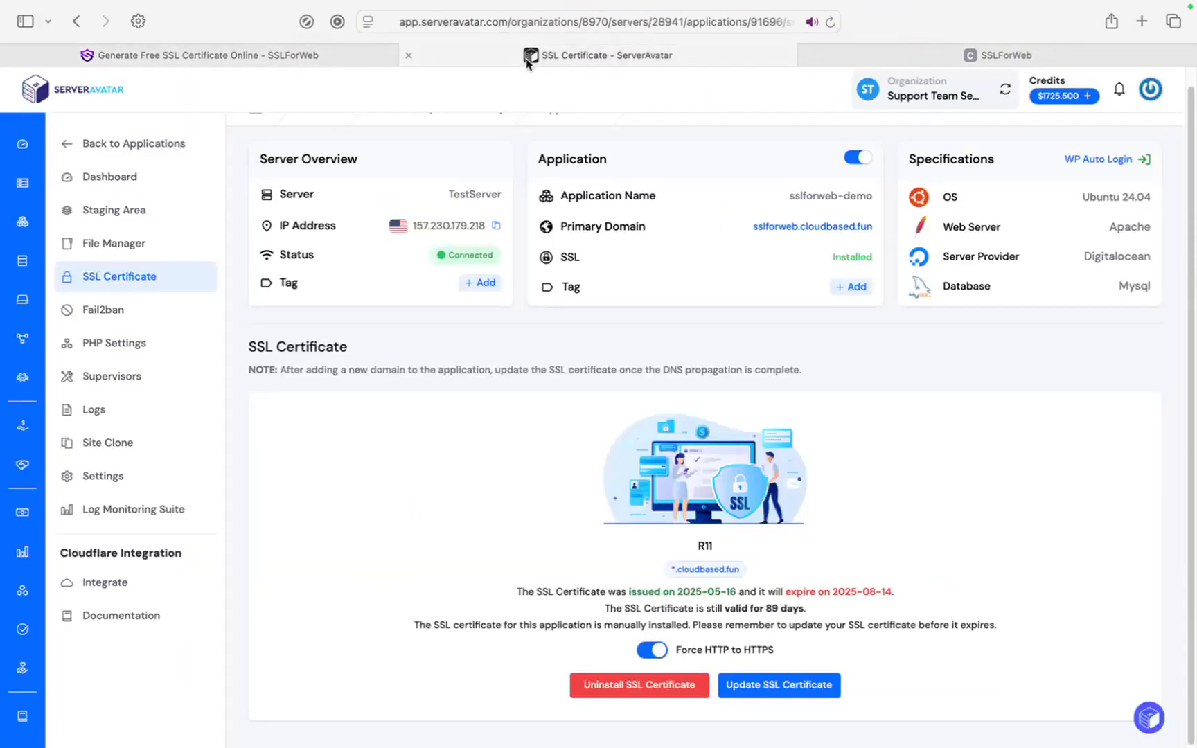
pyautogui.click(318, 56)
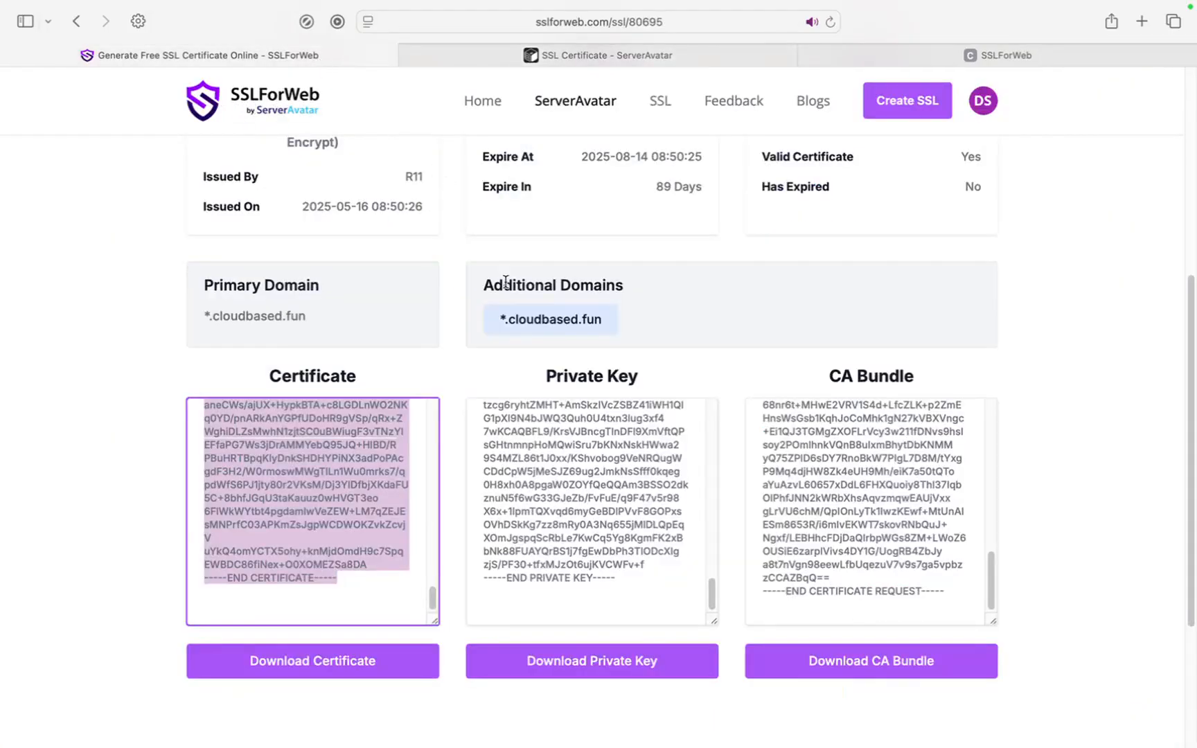
pyautogui.scroll(-2, 506, 282)
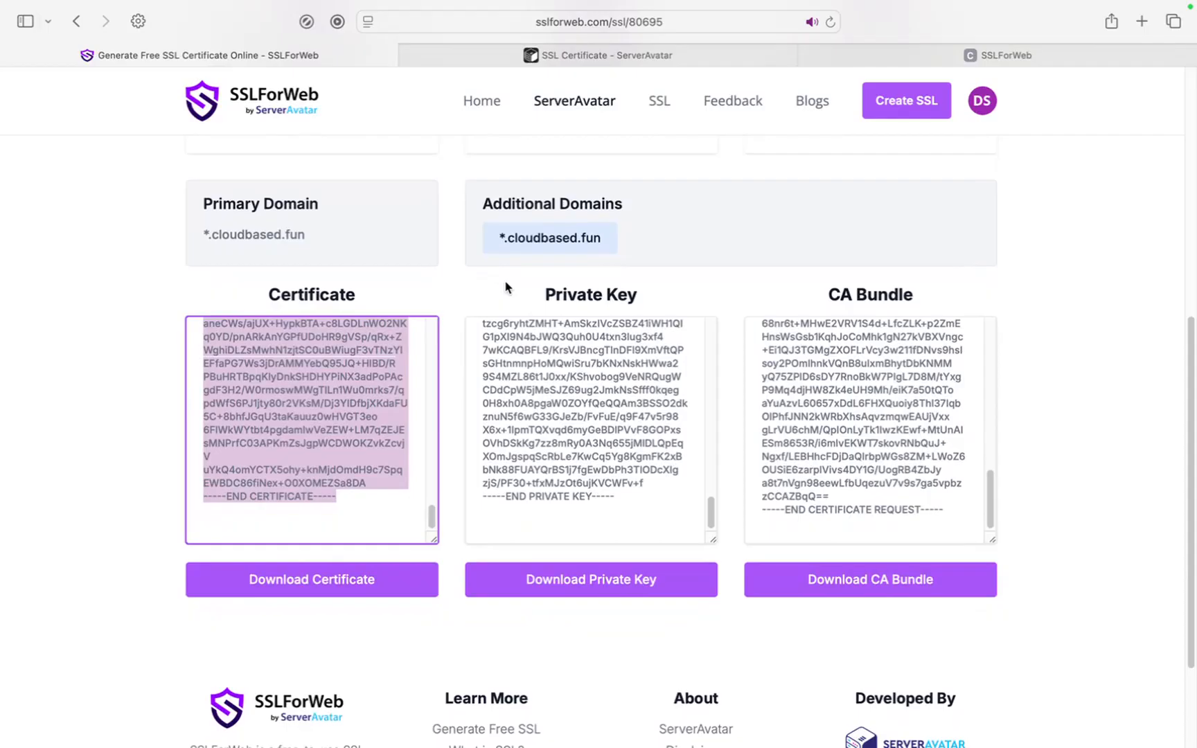
pyautogui.scroll(-4, 506, 286)
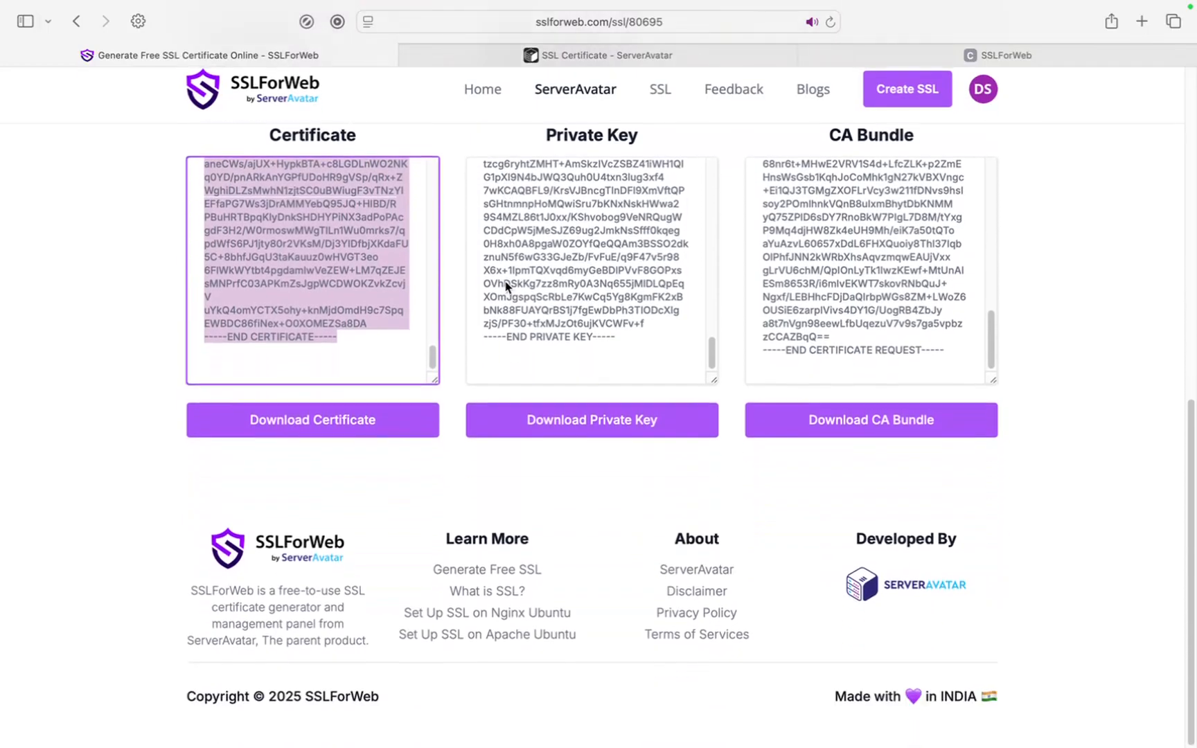